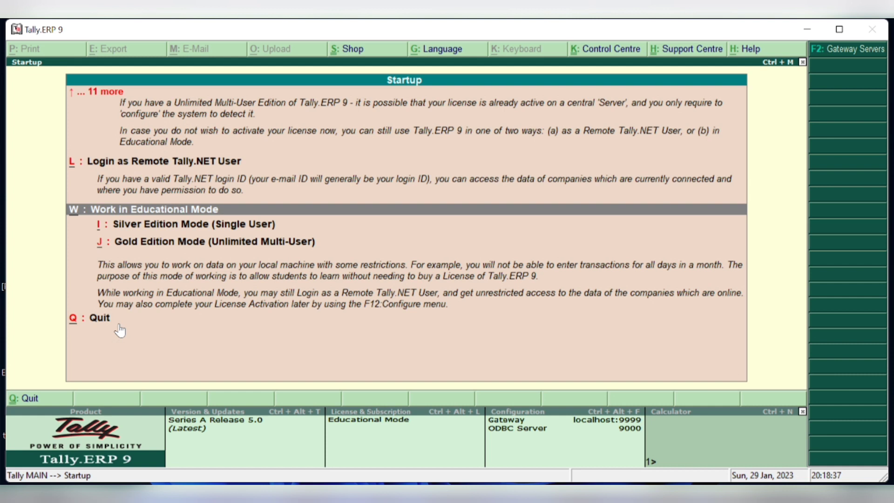
- Choose Work in Educational Mode to reach the Gateway of Tally with SRK Ltd loaded
left_click(158, 243)
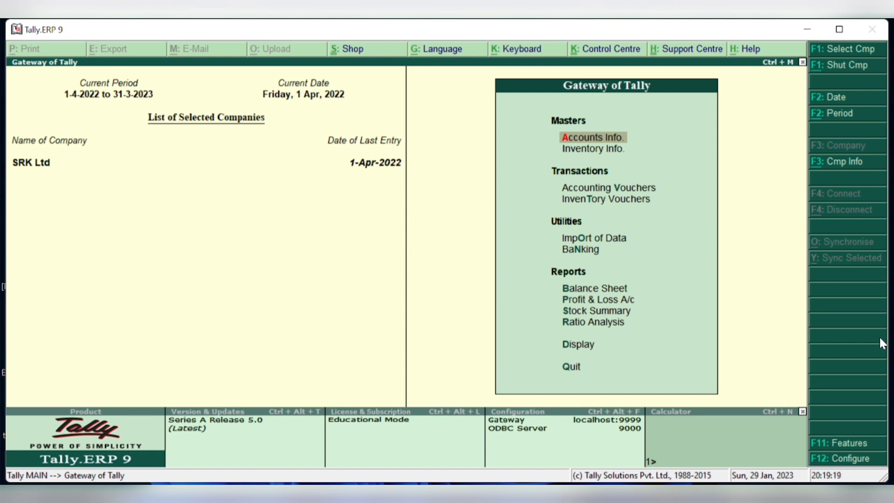
- Open Company Info with Alt+F3 to begin creating a new company
key("alt+F3")
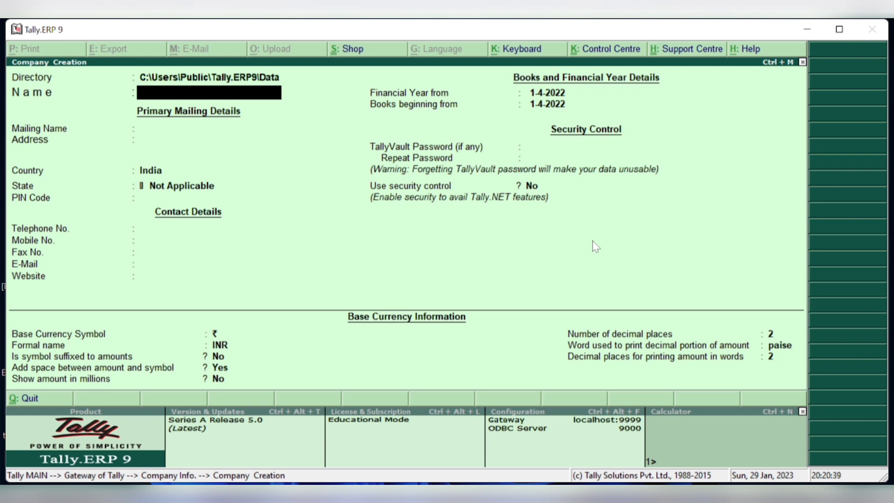
- Name the company Alpha Ltd and keep Alpha Ltd as the mailing name
type("Alpha Ltd")
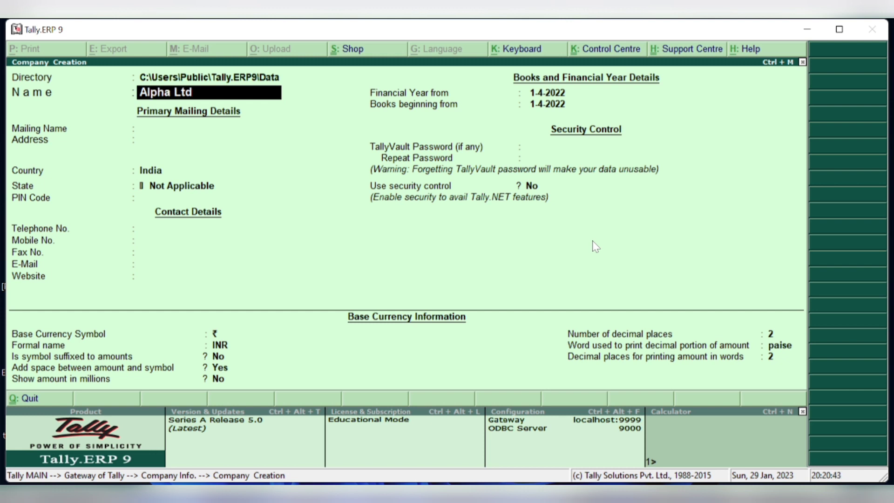
key("Return")
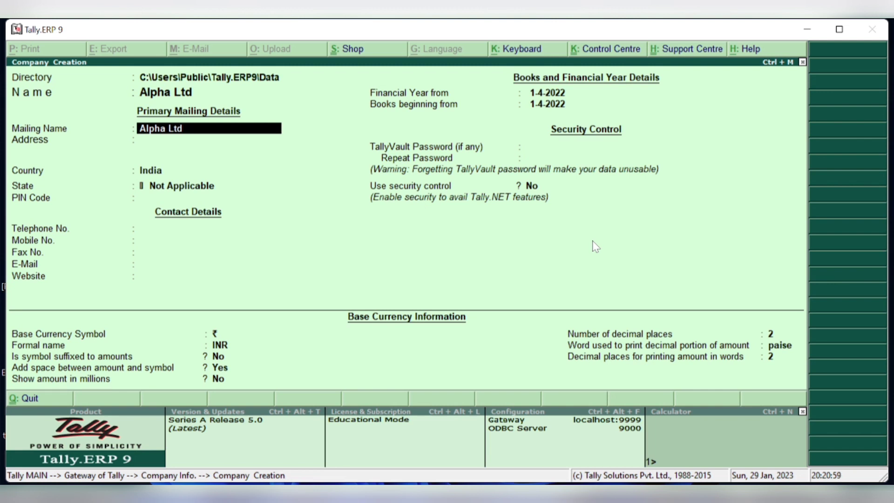
key("Return")
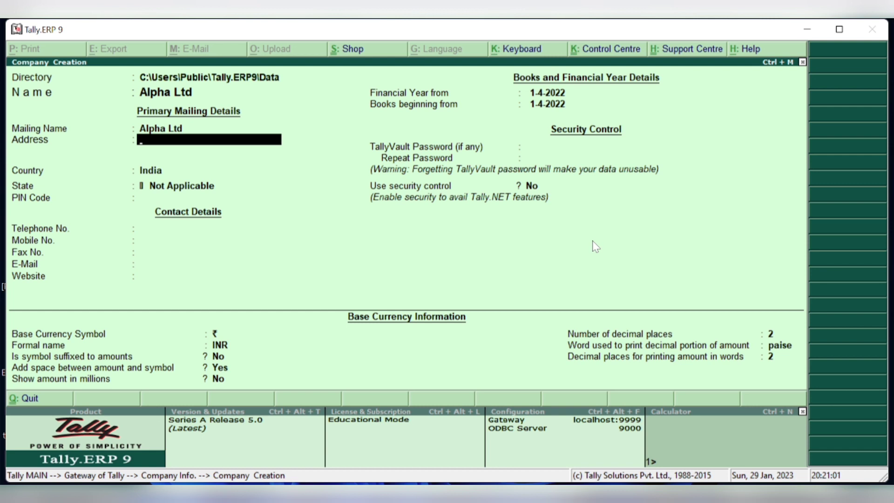
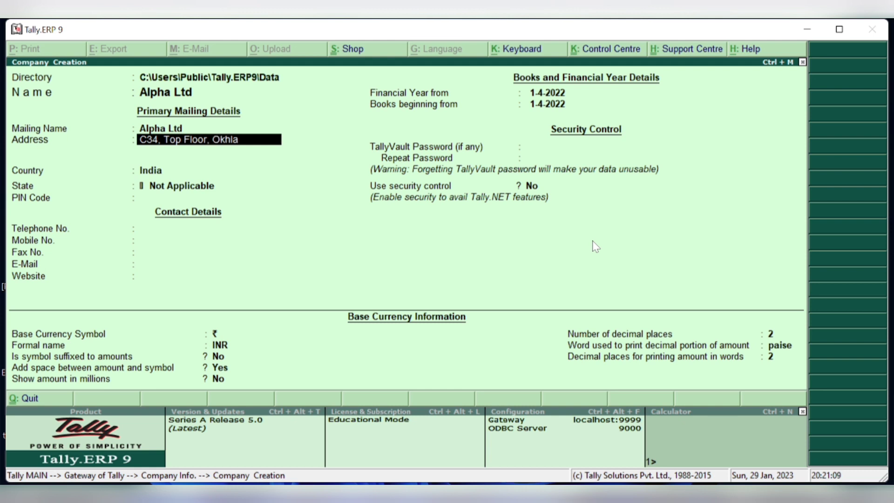
- Enter the company's three-line mailing address, then end the address entry
key("Return")
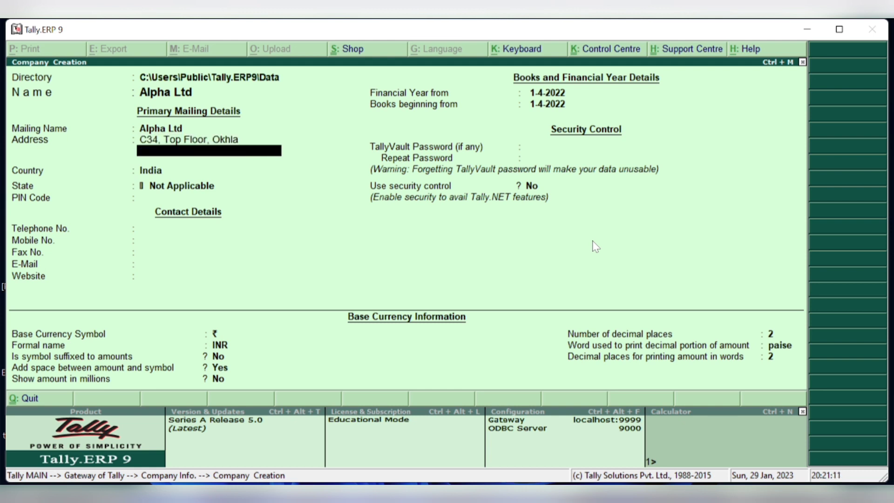
type("New Delhi")
key("Return")
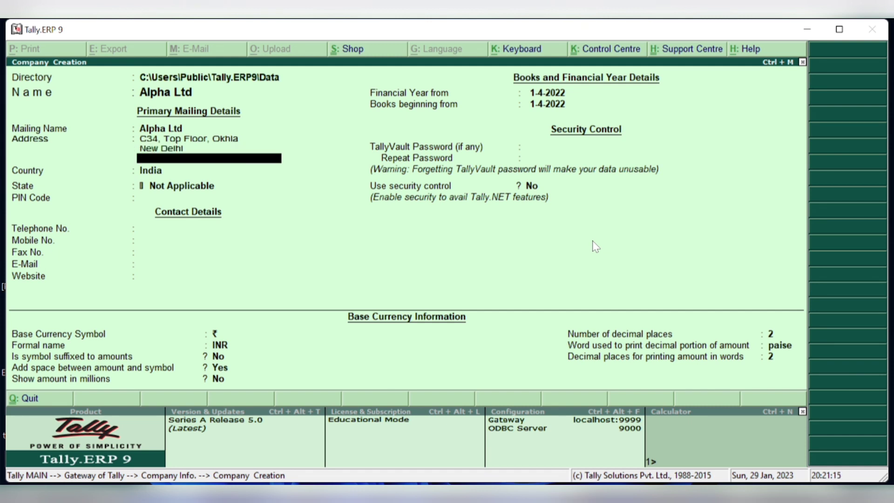
type("Delhi")
key("Return")
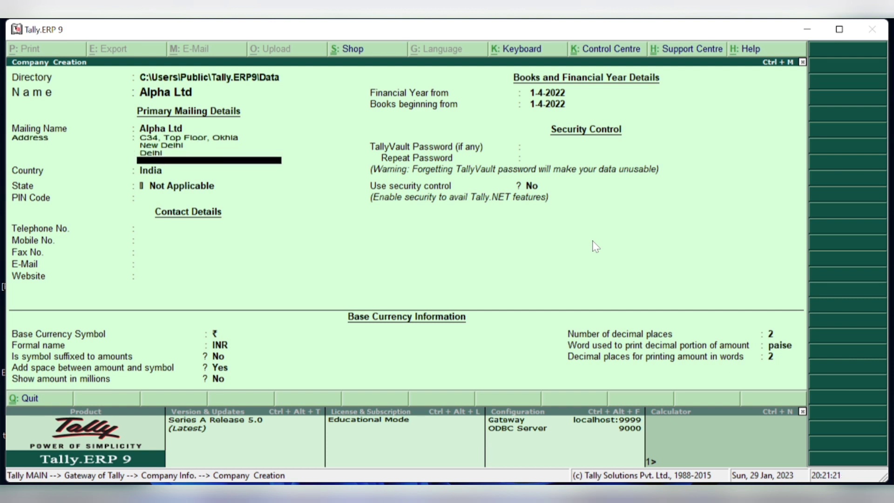
key("Return")
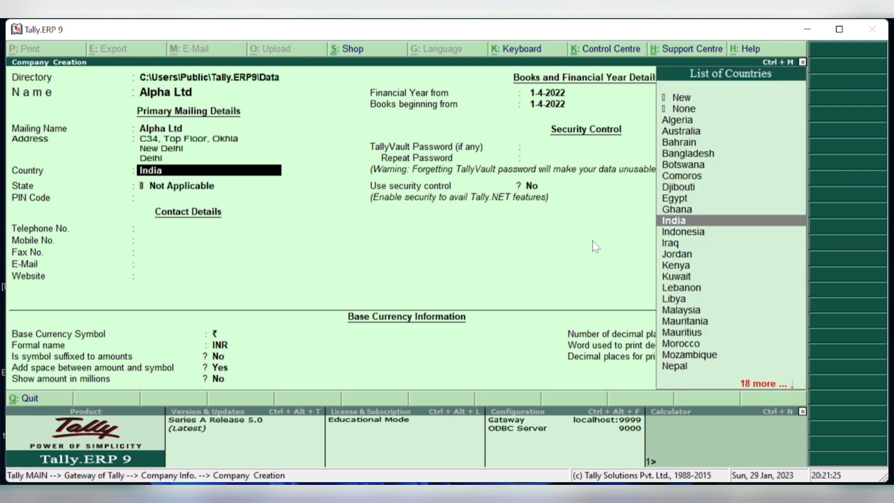
- Keep India as the country, choose Delhi as the state, and enter the PIN code
key("Return")
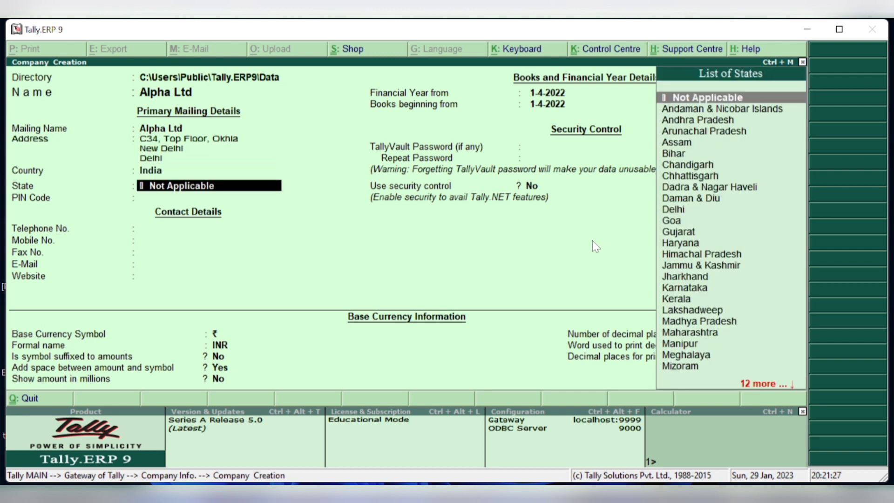
type("Del")
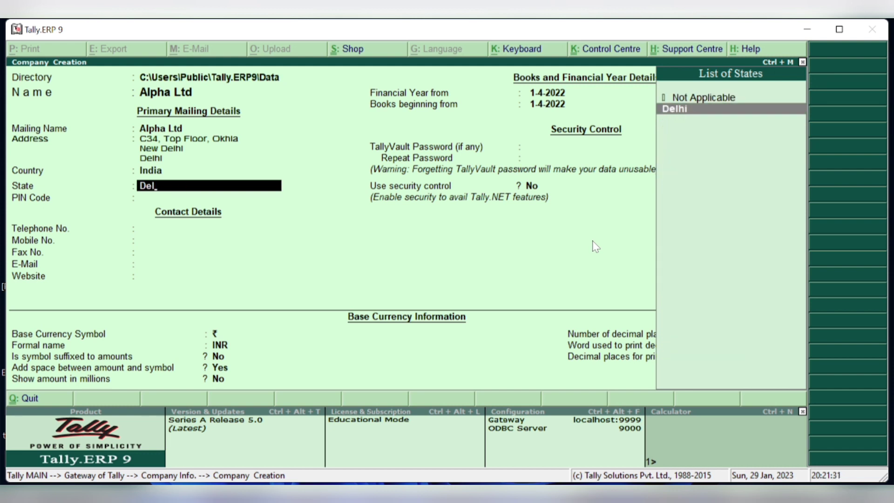
key("Return")
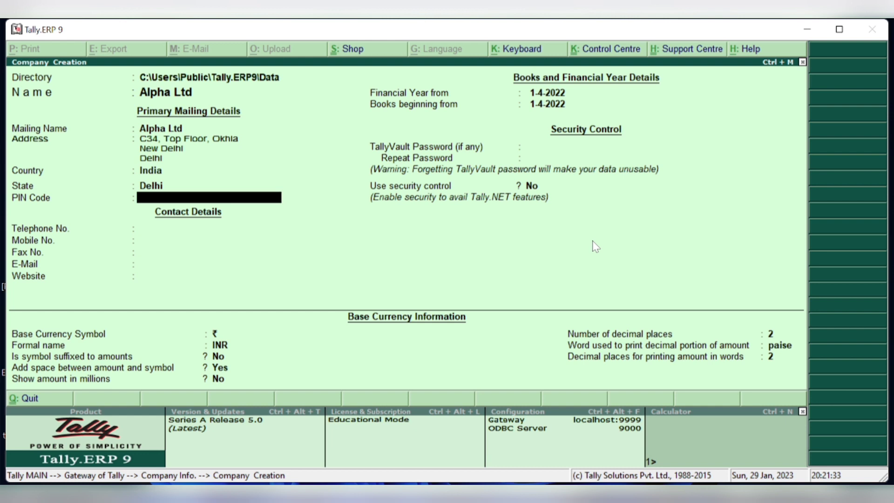
type("110025")
key("Return")
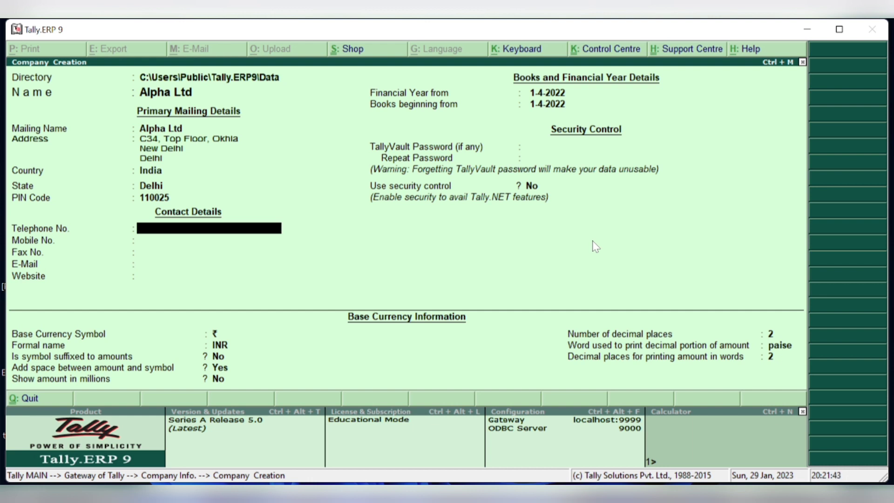
key("Return")
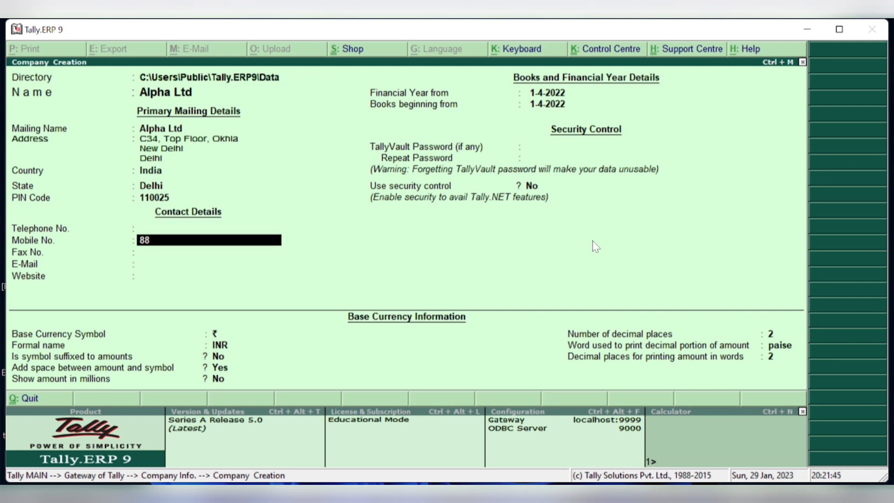
- Enter the company's mobile number and e-mail address, leaving fax and website blank
key("Return")
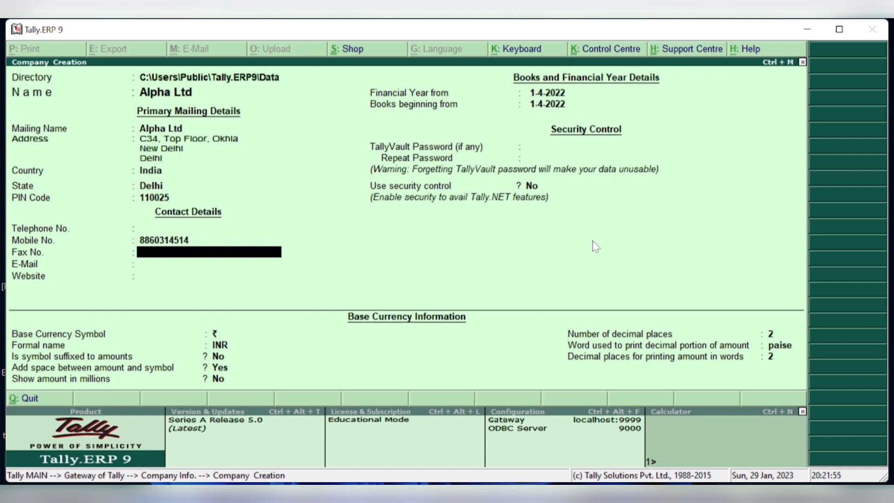
key("Return")
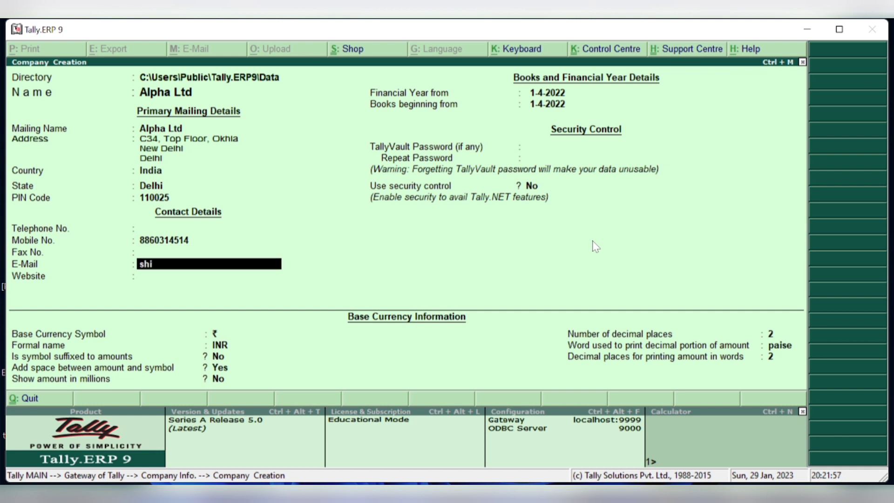
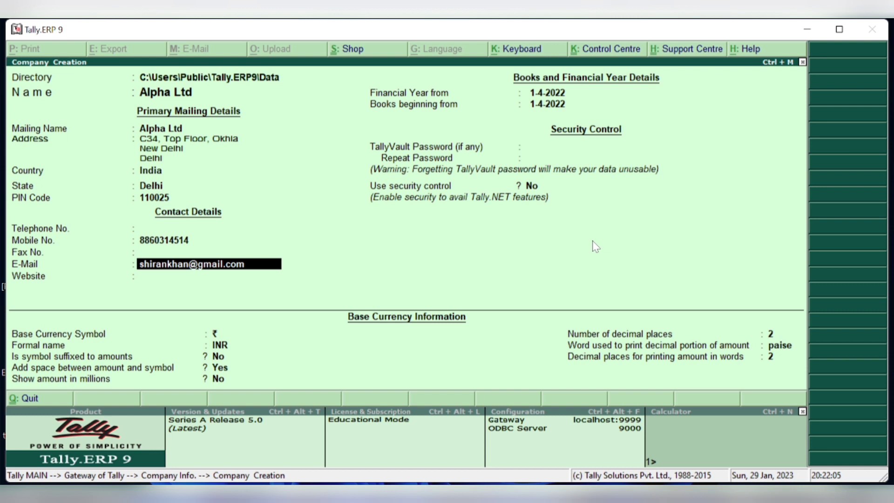
key("Return")
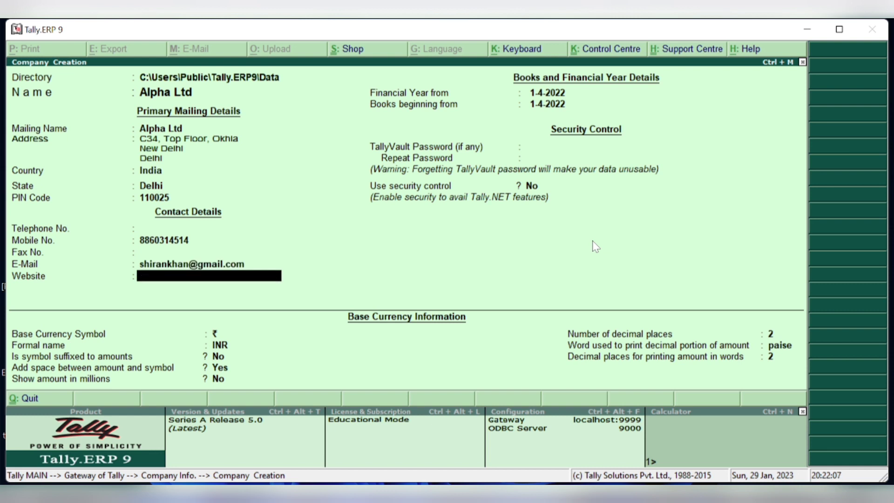
key("Return")
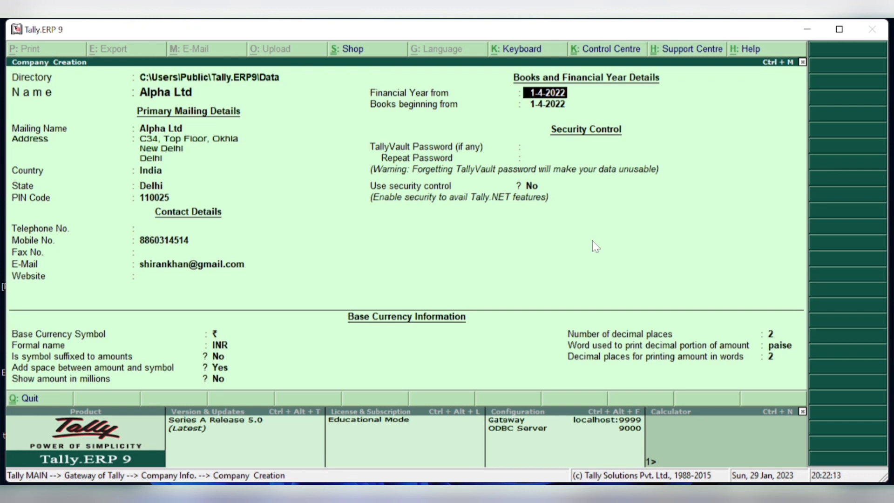
- Keep 1-4-2022 year dates, no TallyVault or security, ₹/INR currency, and save Alpha Ltd
key("Return")
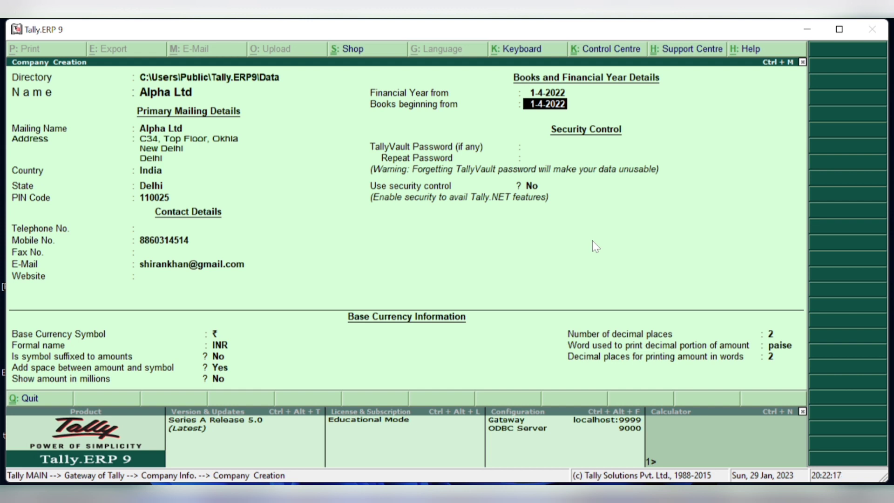
key("Return")
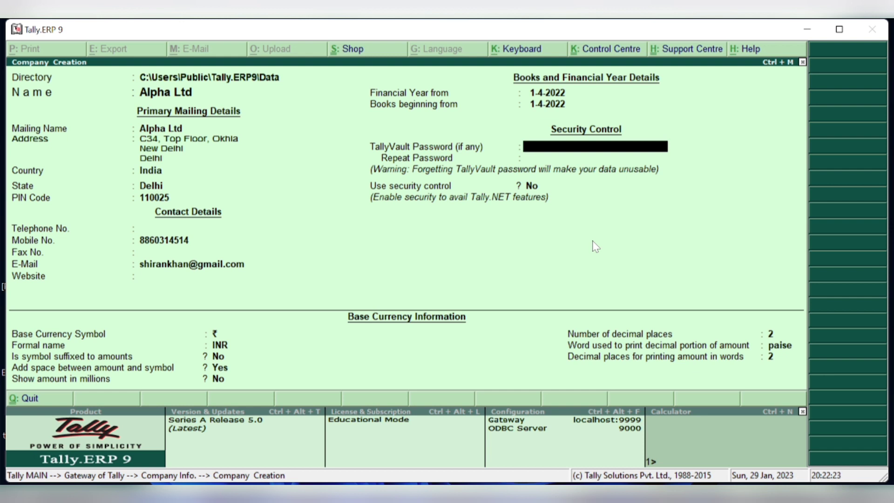
key("Return")
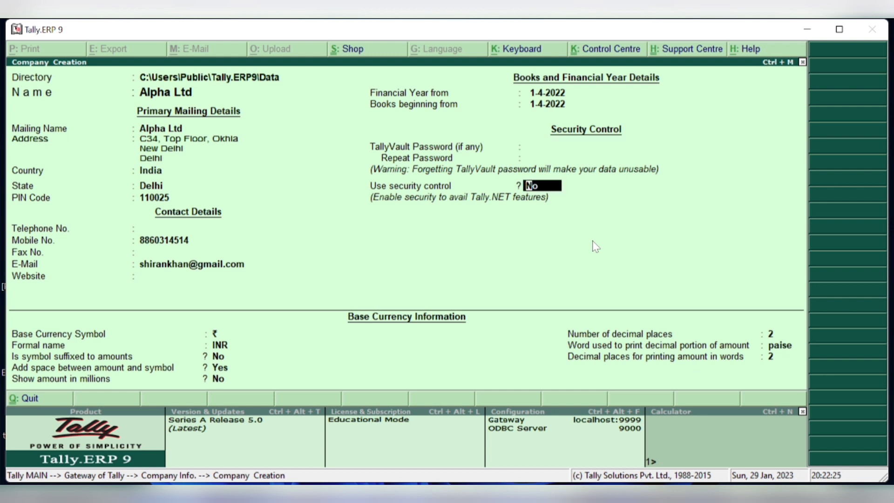
key("Return")
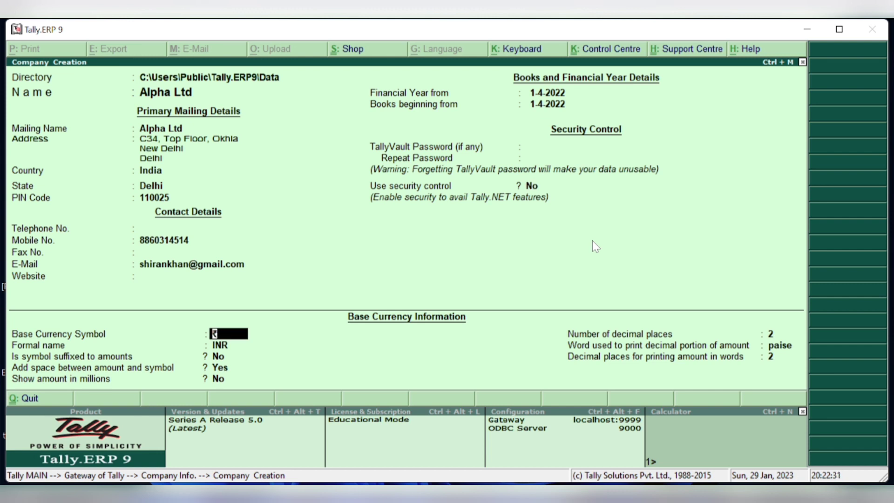
key("Return")
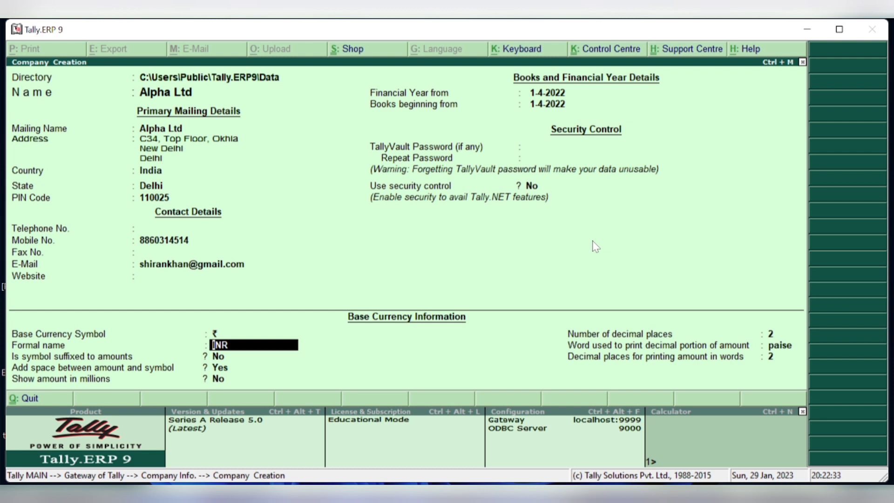
key("Return")
key("Return")
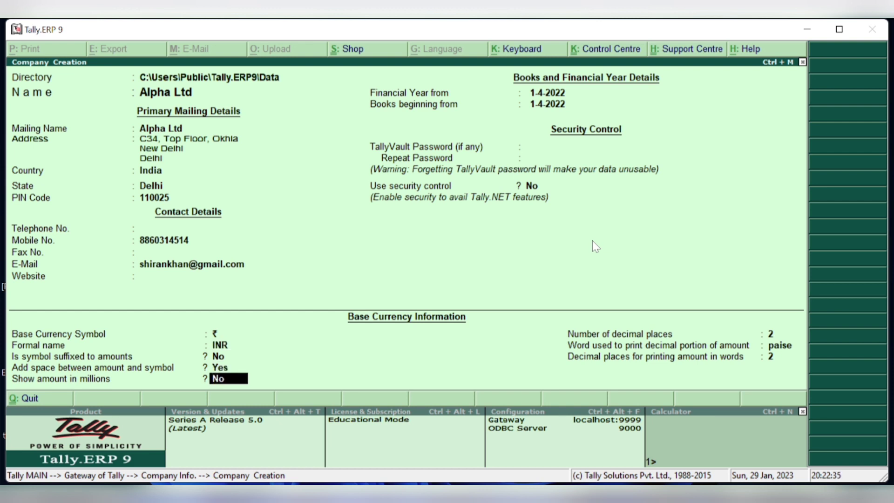
key("Return")
key("Return")
key("Return")
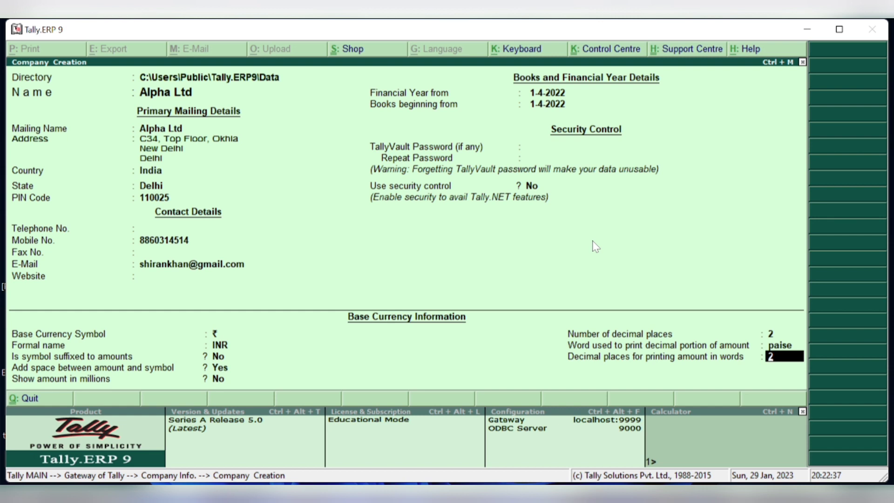
key("Return")
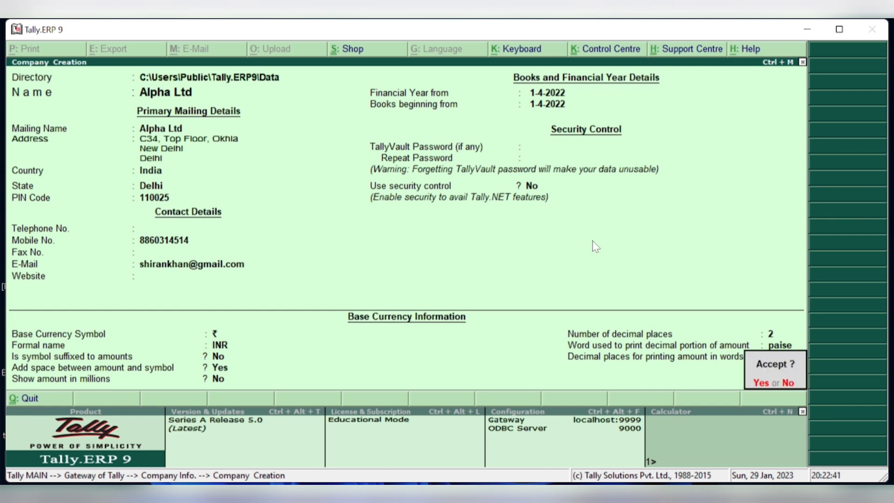
key("y")
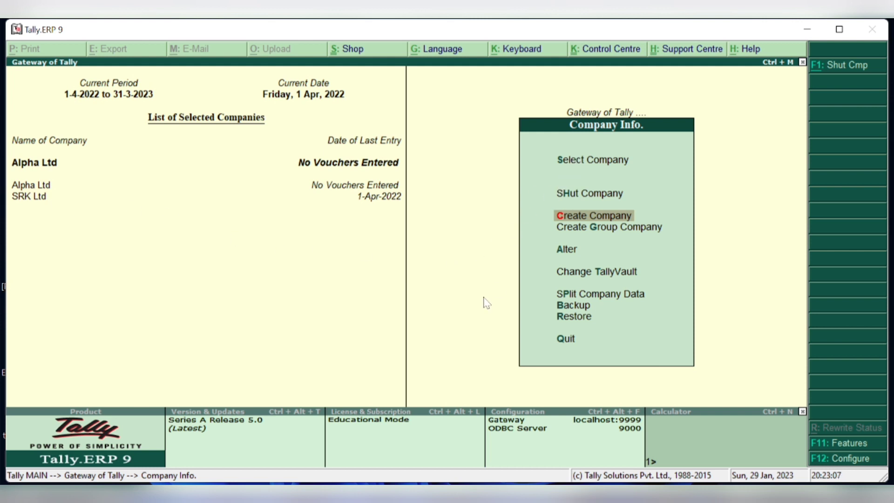
- Open Select Company to show the List of Companies
left_click(562, 161)
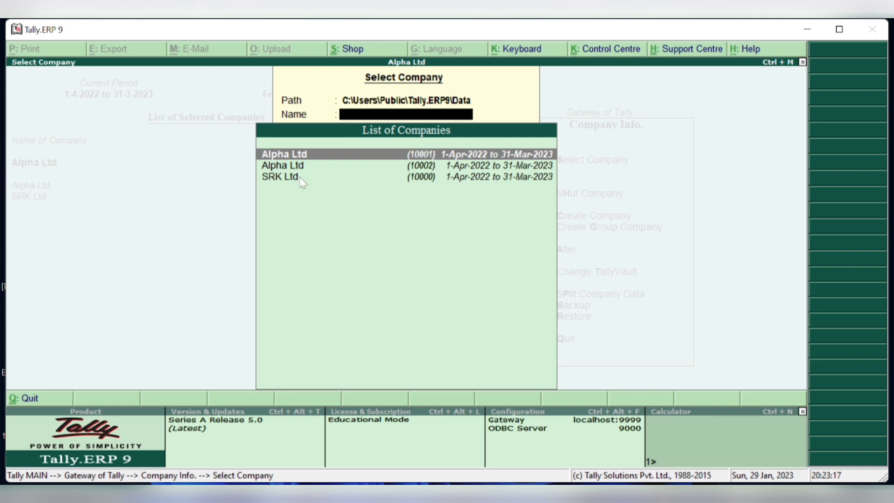
- Load SRK Ltd, then reopen the company list and load Alpha Ltd (10002)
left_click(301, 178)
left_click(300, 178)
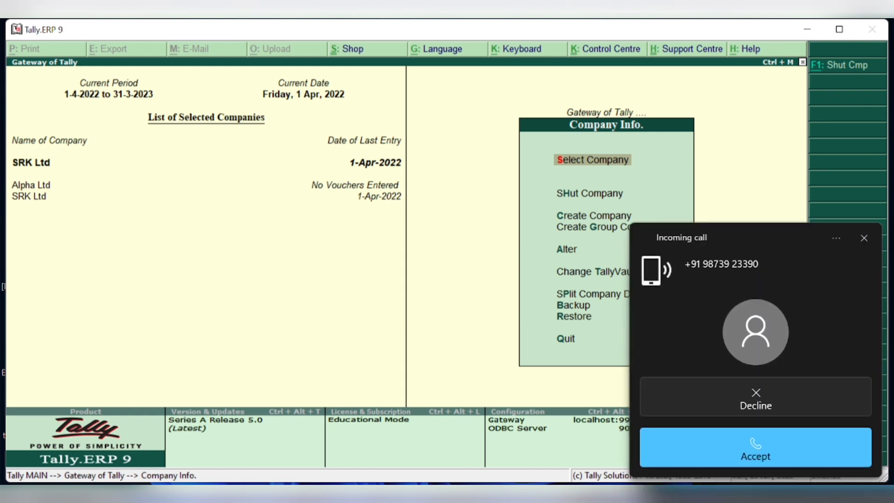
key("Return")
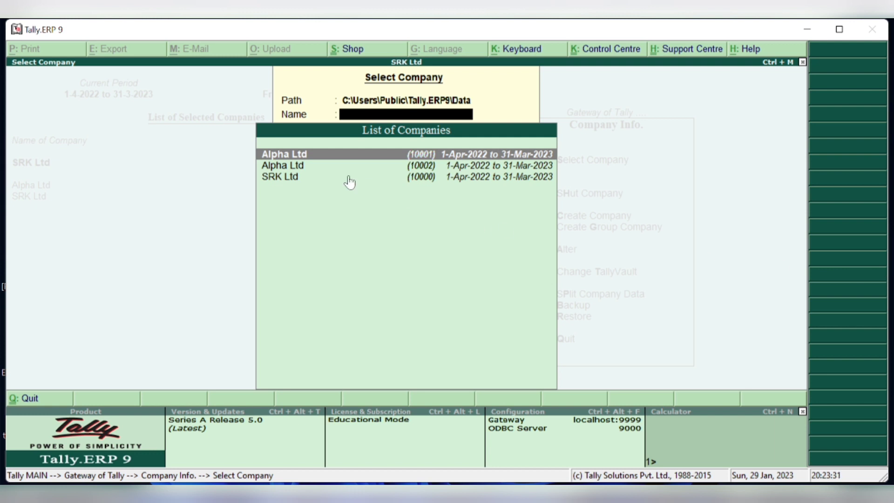
left_click(319, 166)
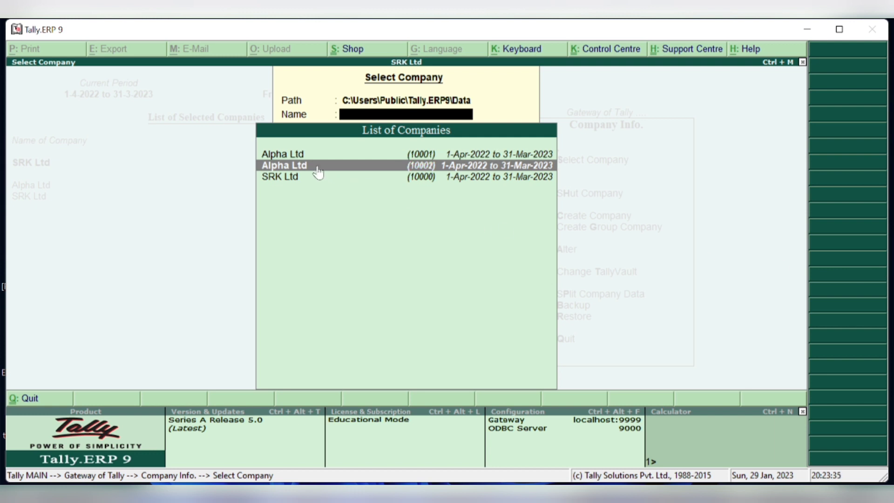
left_click(319, 167)
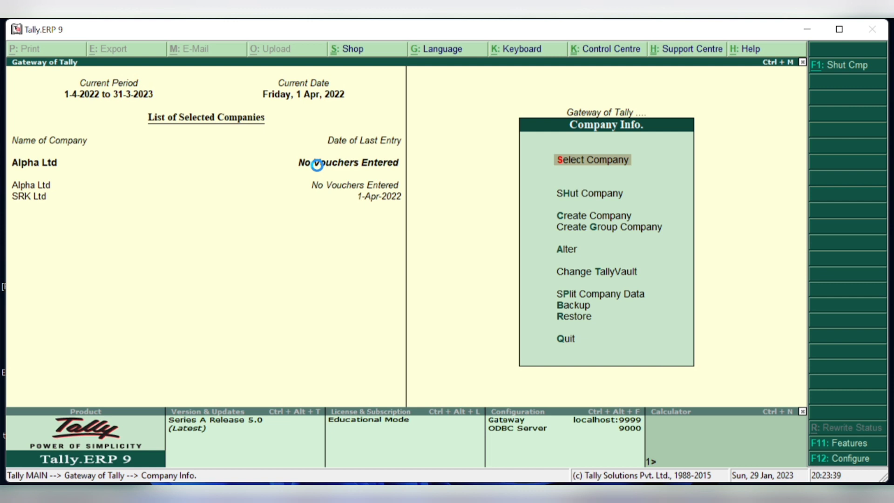
- Load Alpha Ltd (10002), return to the Gateway of Tally, and open Accounts Info
key("Return")
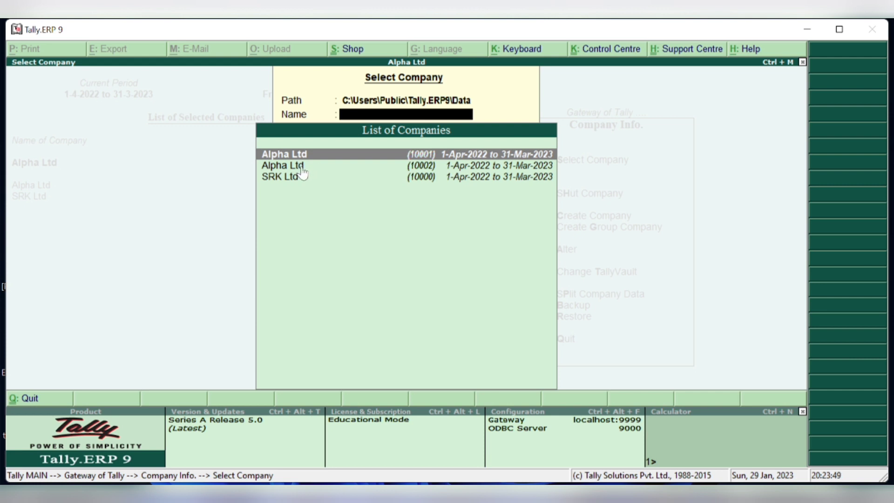
left_click(302, 168)
left_click(301, 169)
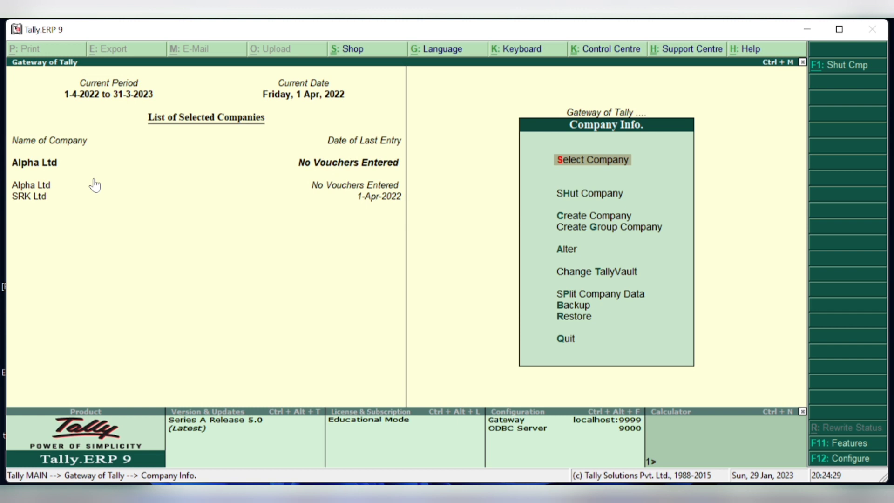
key("Escape")
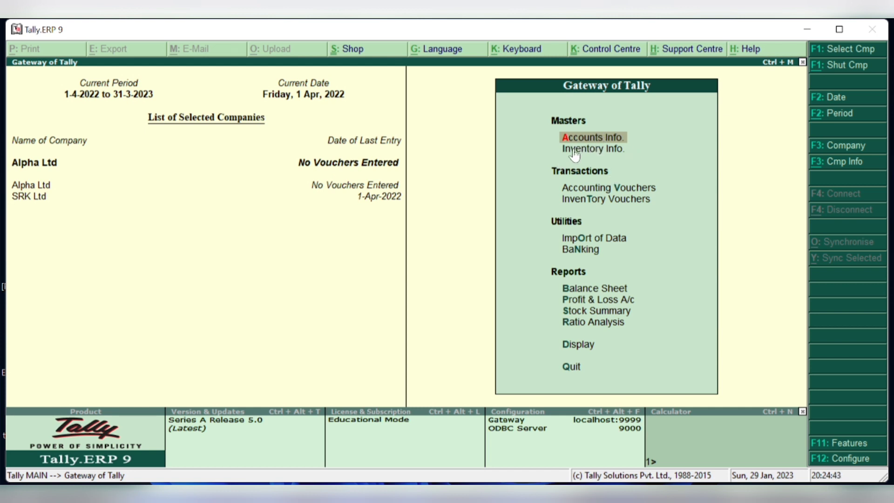
key("Return")
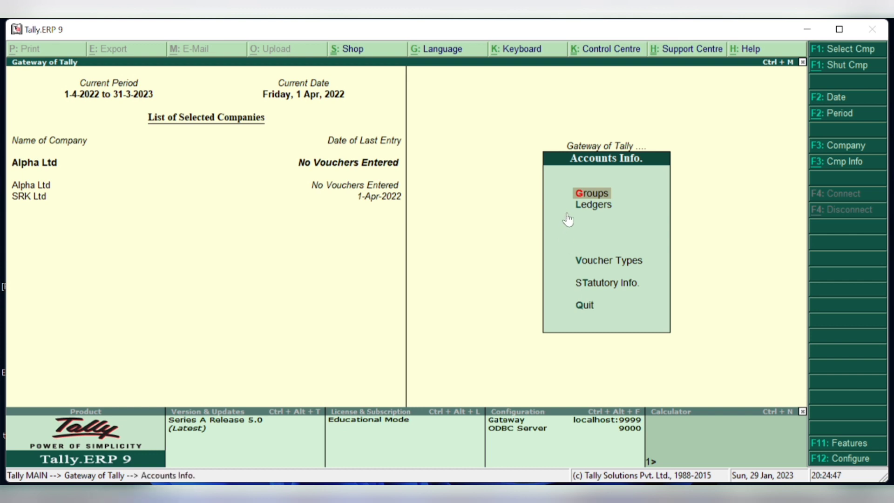
key("Escape")
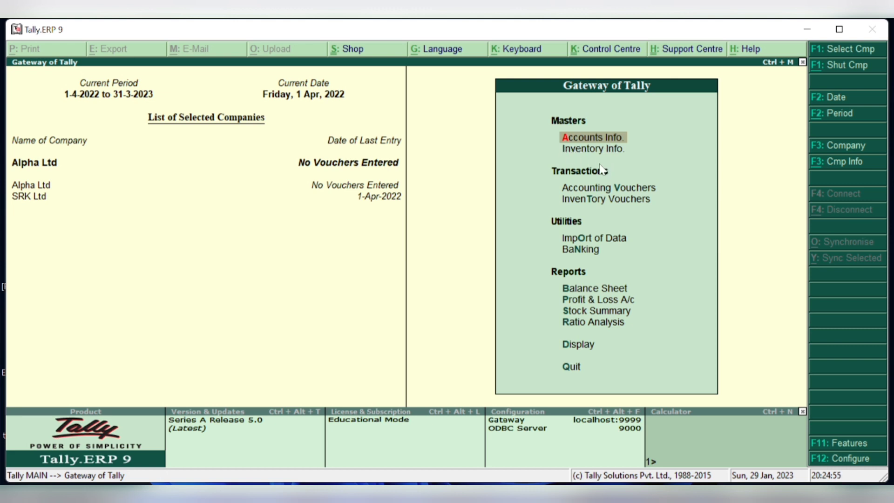
key("Return")
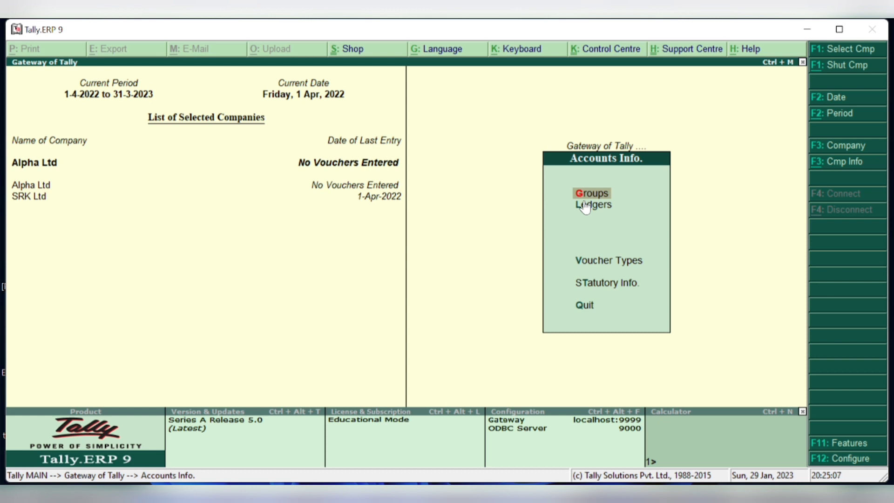
key("Return")
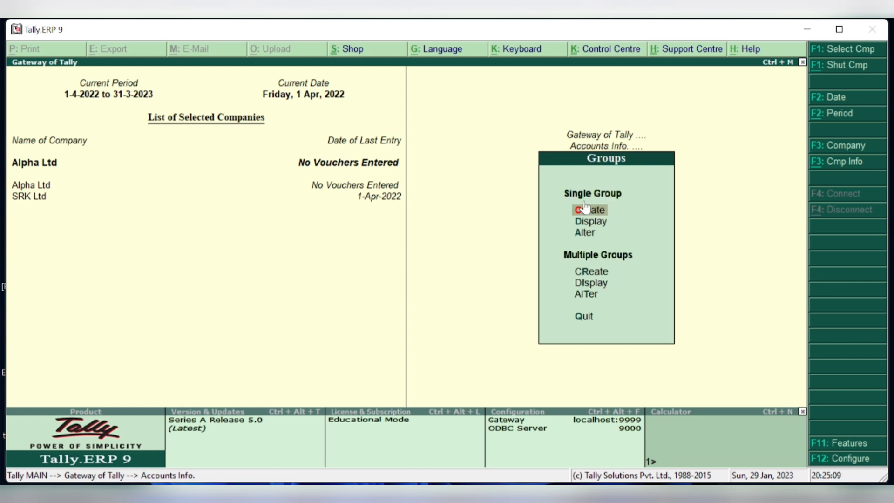
left_click(581, 229)
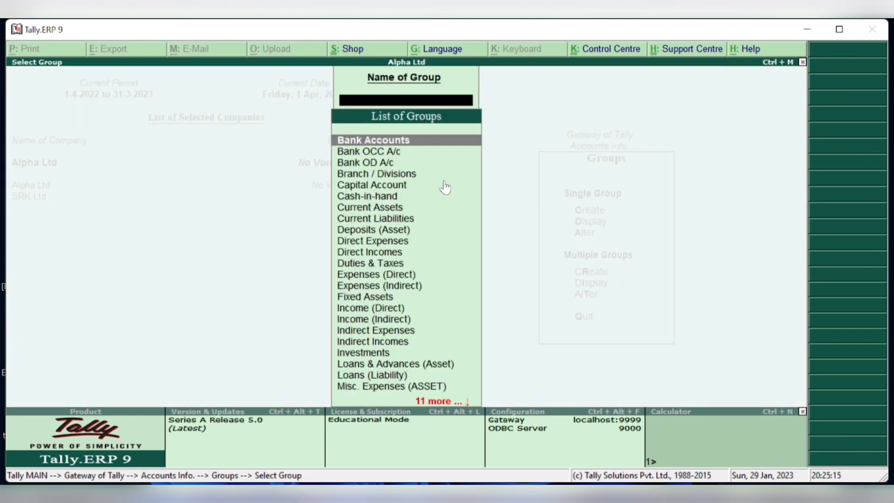
left_click(434, 403)
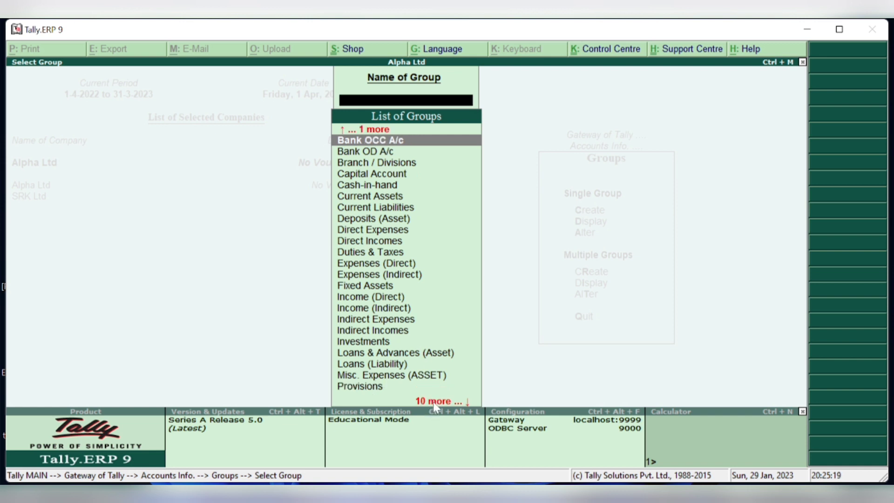
left_click(433, 404)
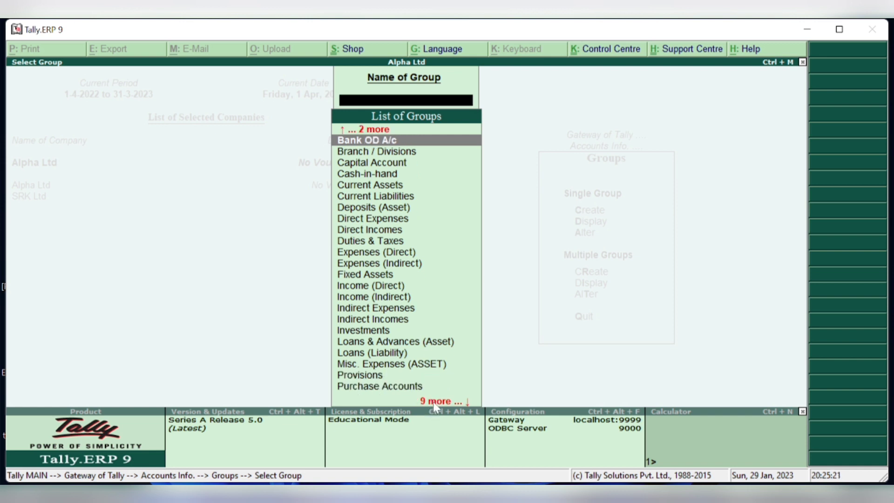
left_click(433, 403)
left_click(434, 403)
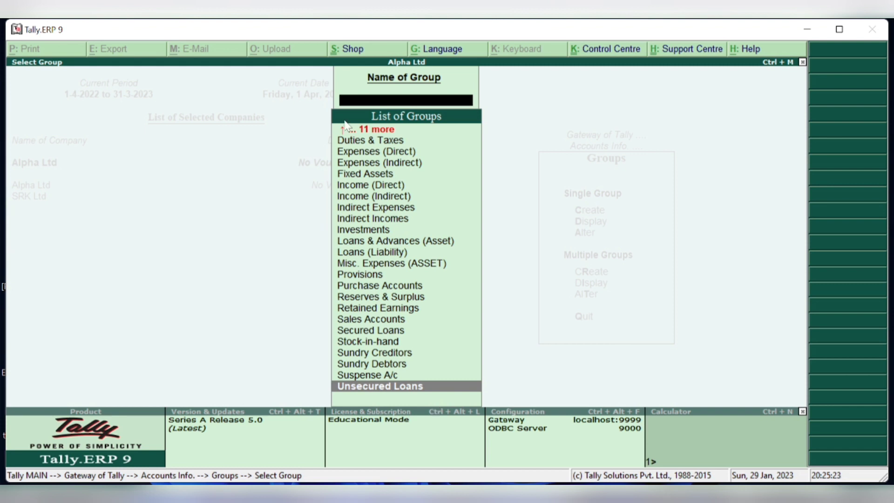
left_click(372, 130)
left_click(373, 129)
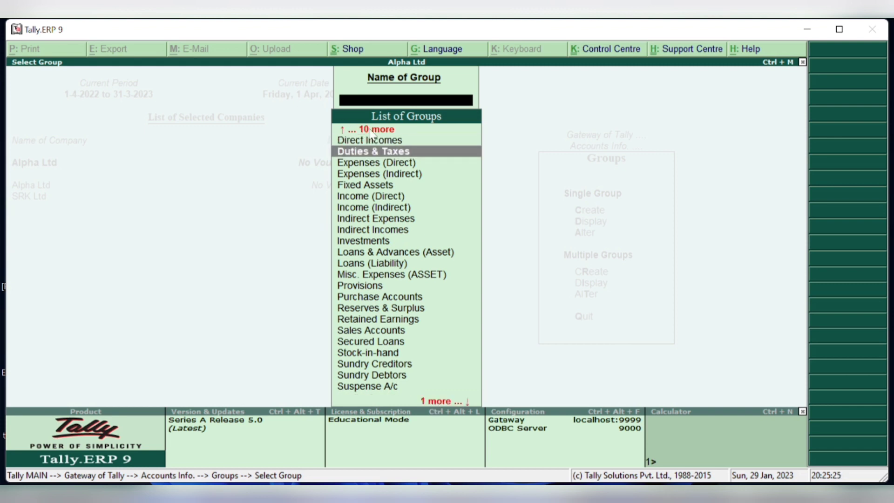
left_click(372, 130)
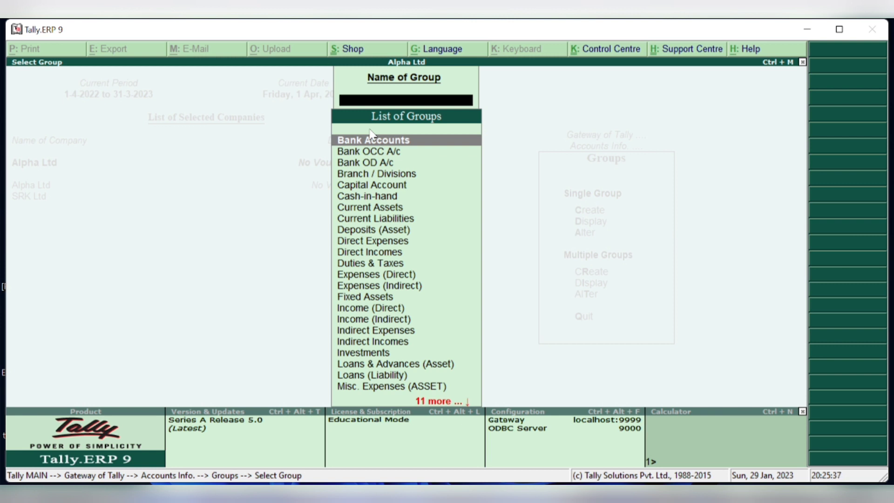
key("Escape")
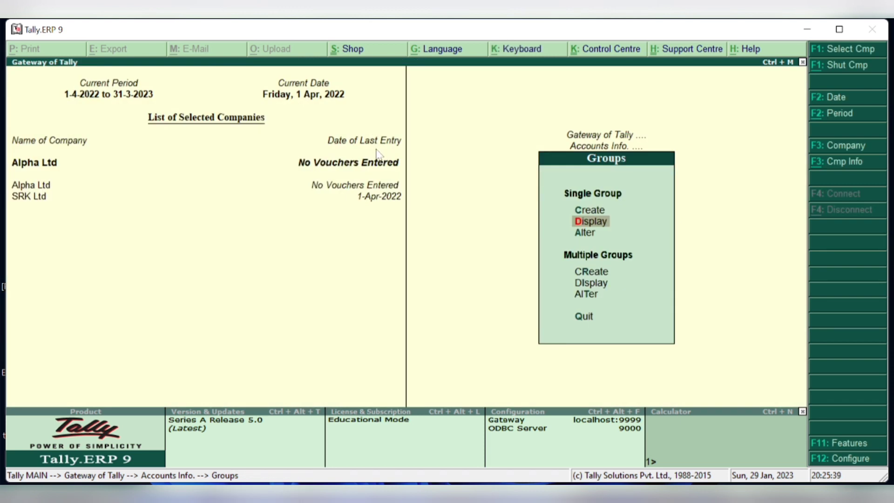
key("Escape")
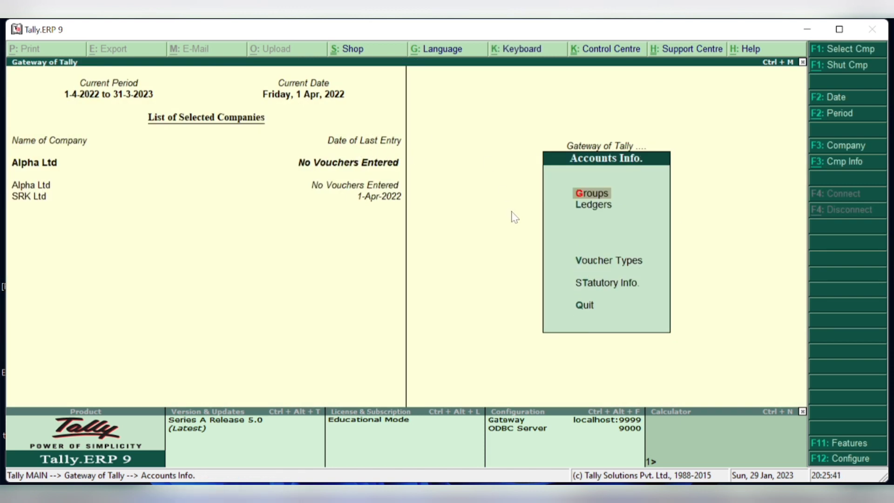
- Open the Ledgers menu under Accounts Info for Alpha Ltd
key("l")
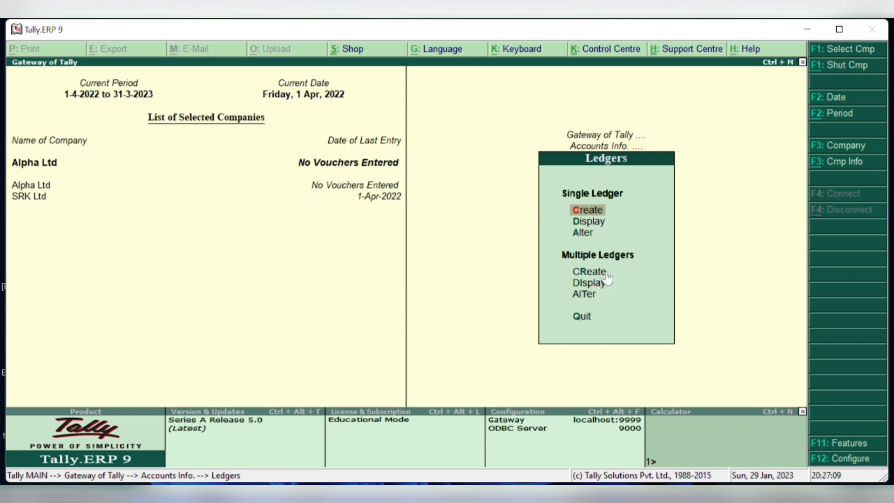
- Start Multi Ledger Creation with All Items as the Under Group
left_click(580, 271)
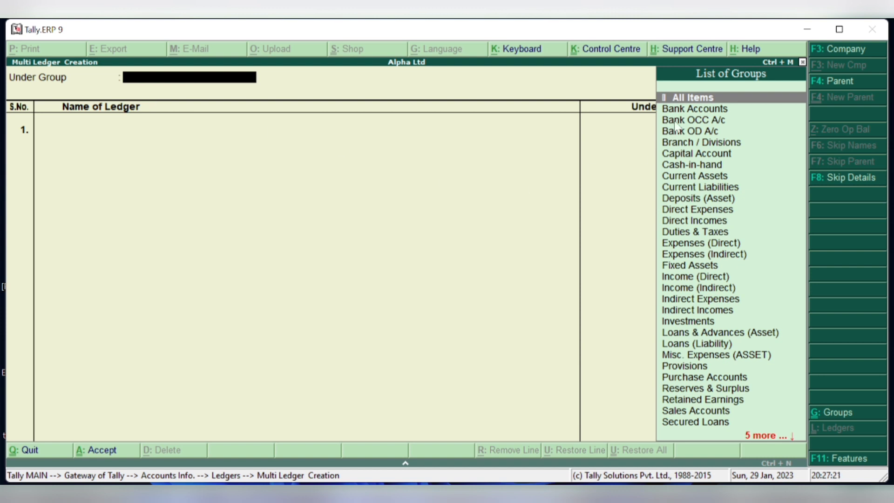
left_click(691, 100)
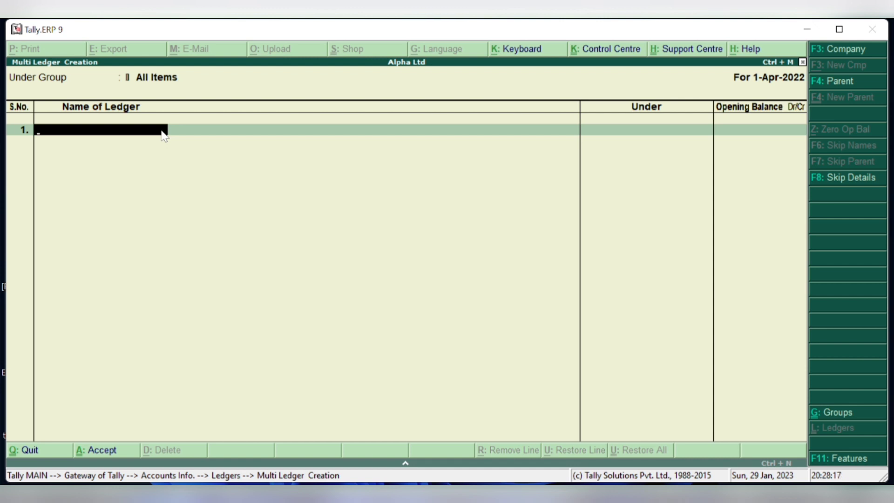
- Enter row 1 as CAPITAL under Capital Account with a 15,00,000.00 Cr opening balance
type("CAPITAL")
key("Return")
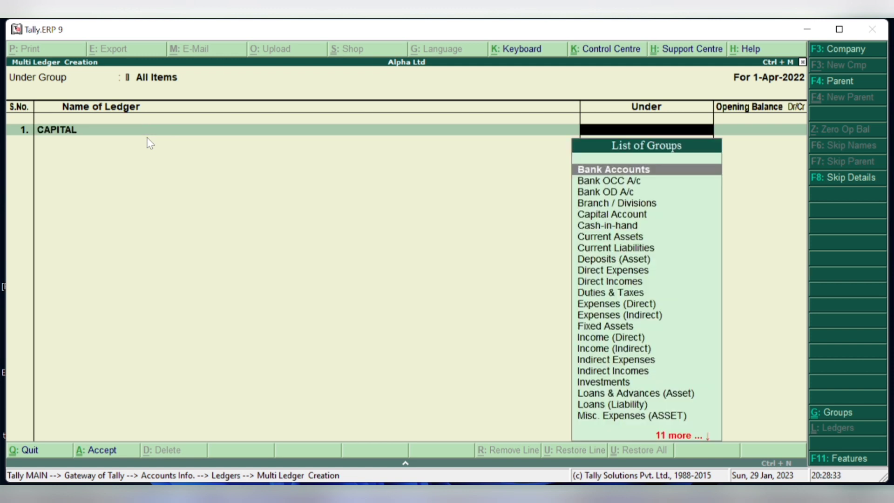
type("CAP")
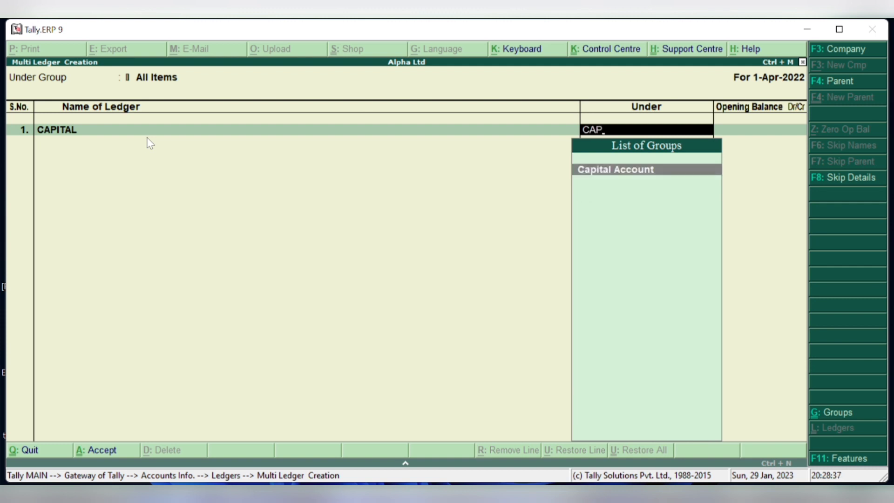
key("Return")
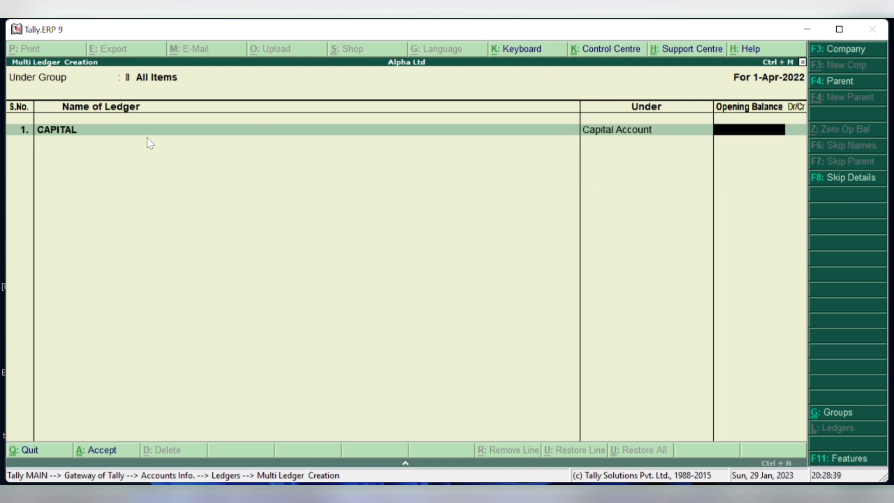
type("1500000")
key("Return")
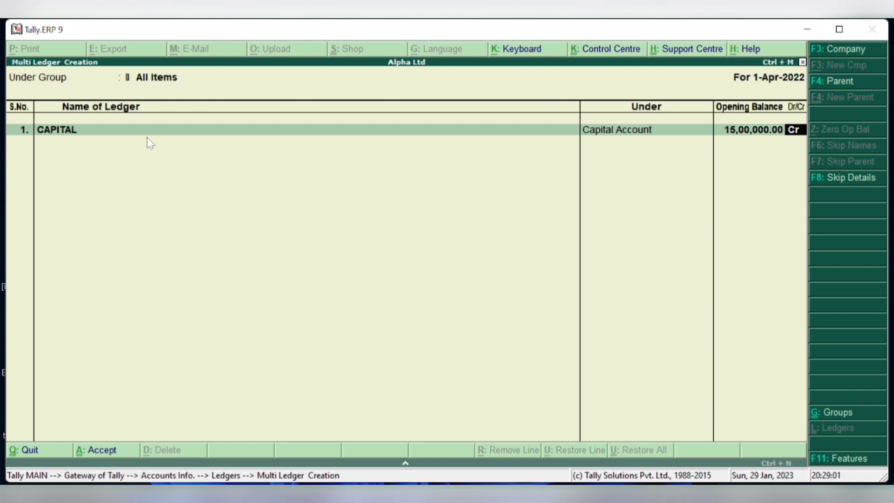
key("Return")
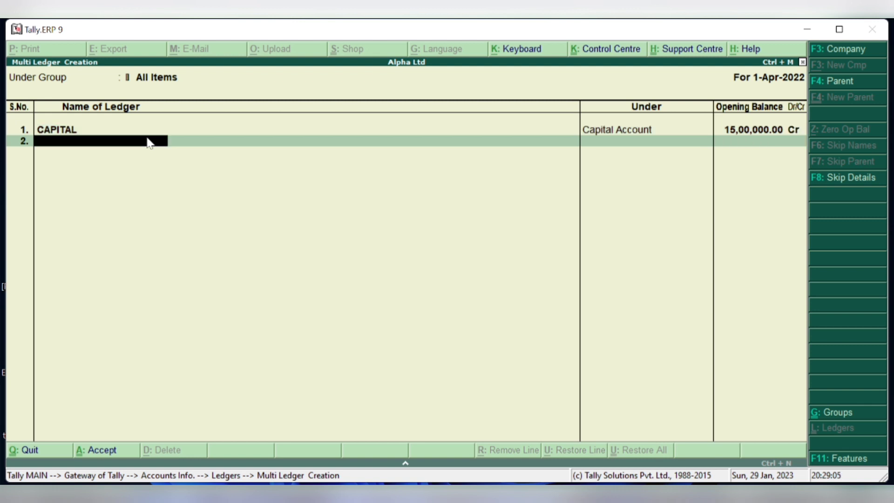
- Enter row 2 as GENERAL RESERVE under Reserves & Surplus at 5,00,000.00 Cr
type("GENERAL RESERV")
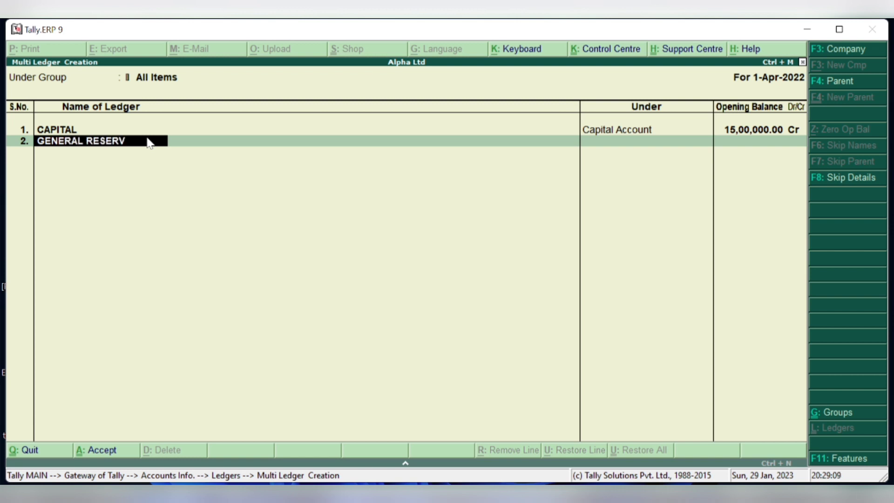
type("E")
key("Return")
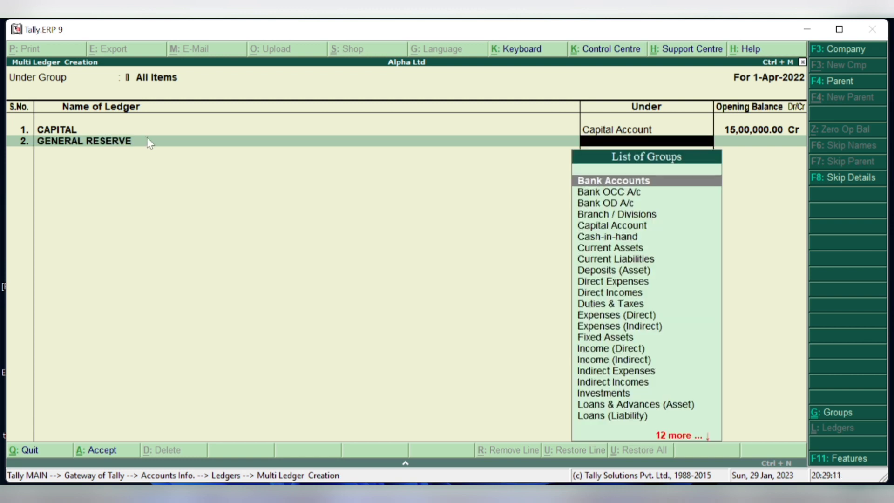
type("RES")
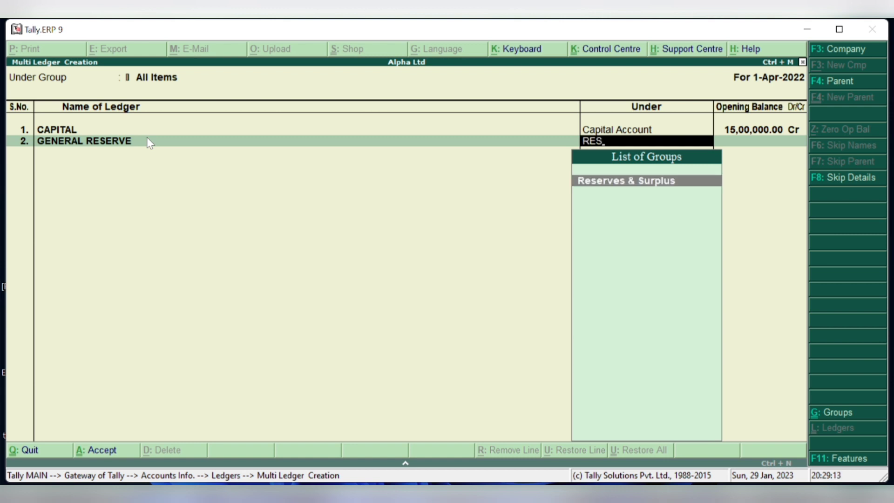
key("Return")
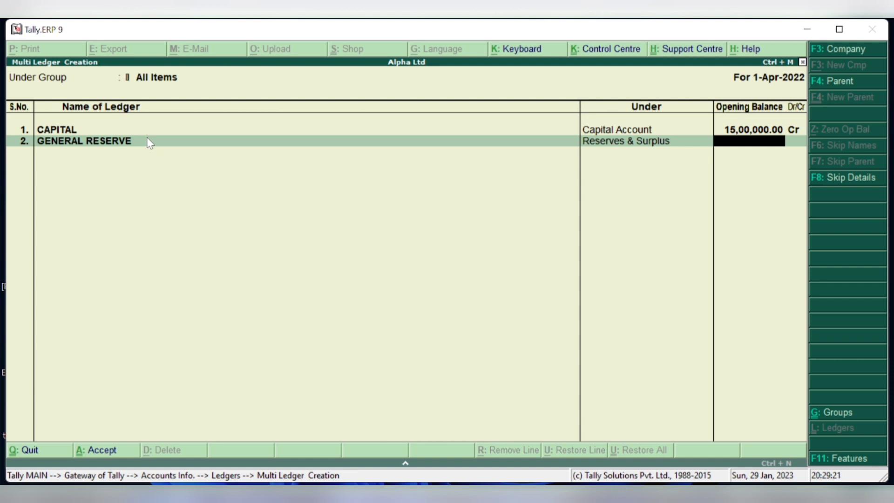
type("500000")
key("Return")
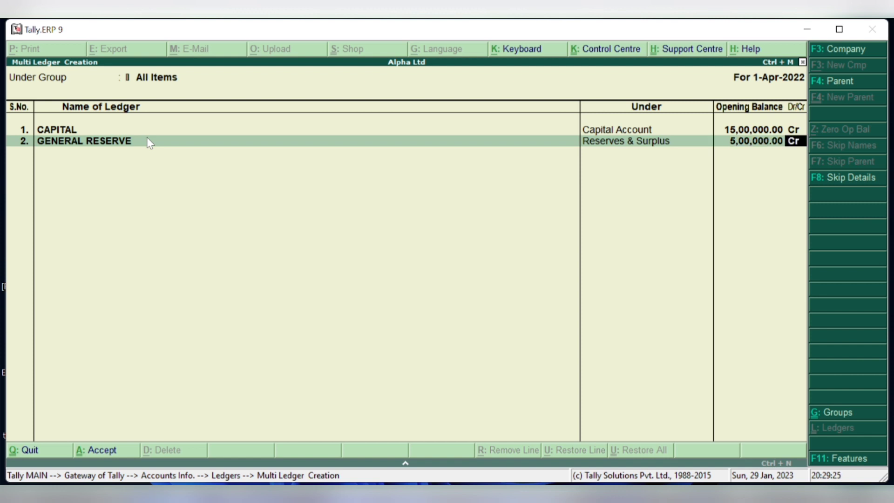
key("Return")
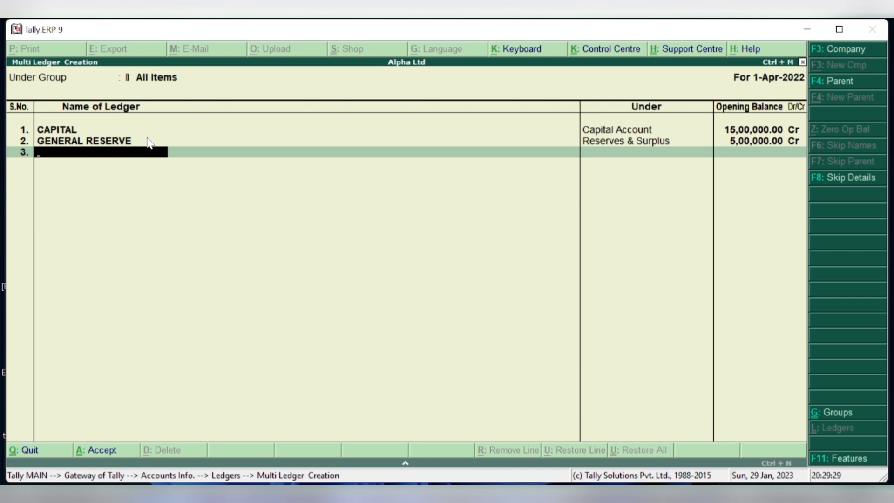
- Replace the mistyped row 3 name with SECURED LOAN under Secured Loans at 2,00,000 Cr
type("SECURED LOAN")
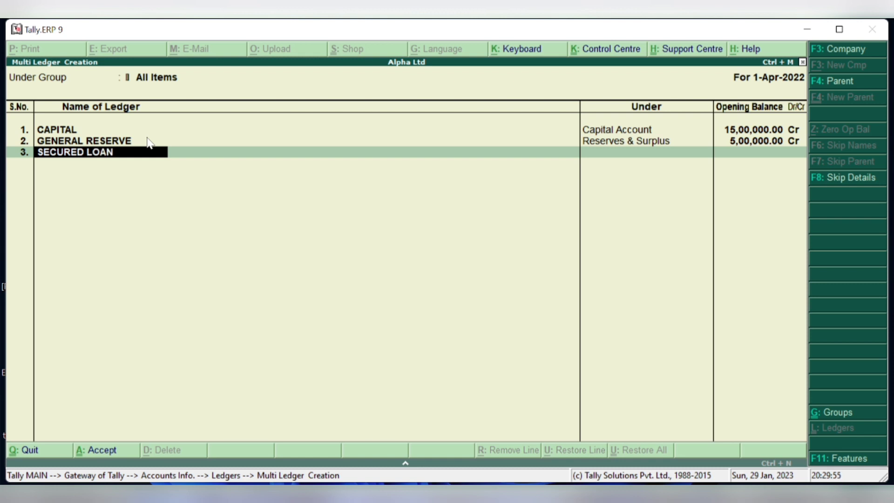
key("Return")
type("LO")
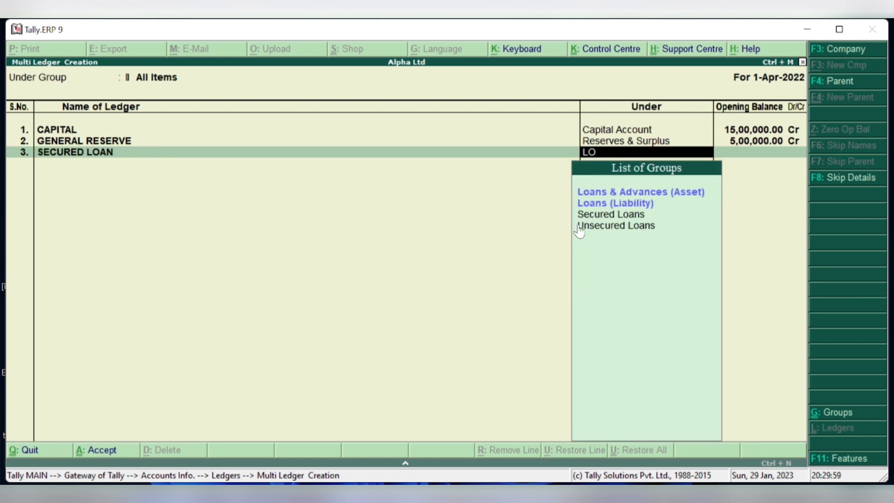
left_click(602, 216)
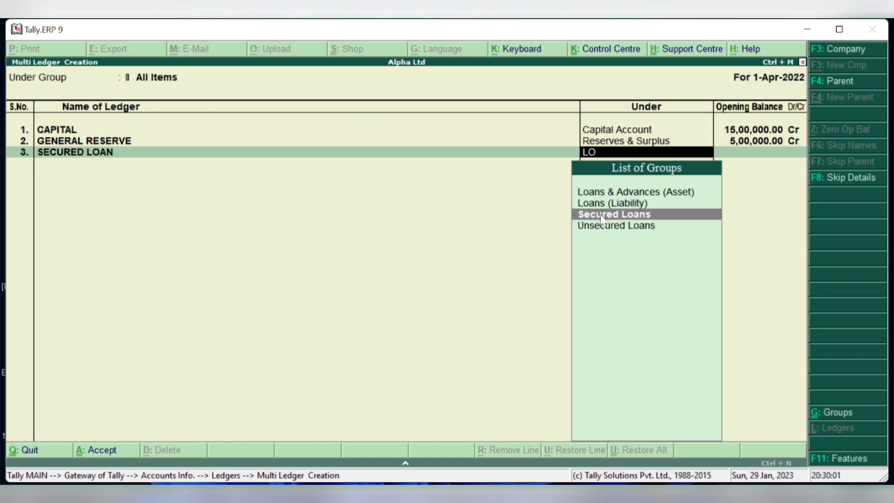
left_click(602, 215)
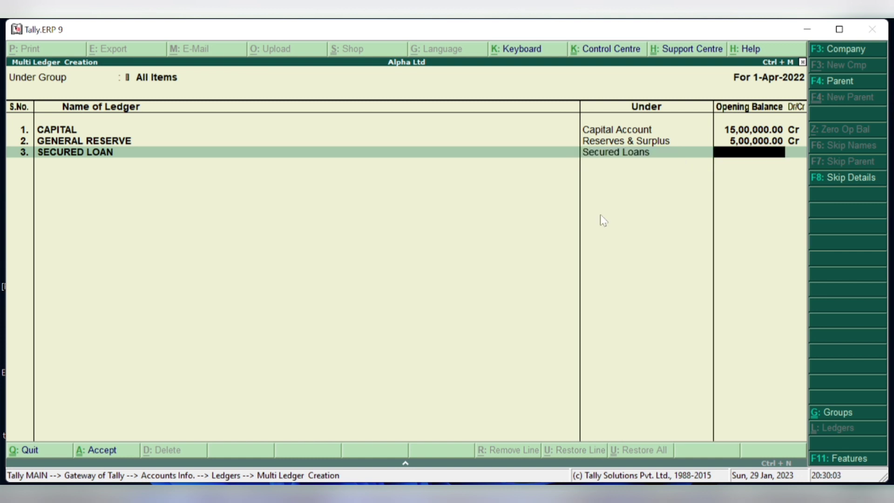
type("200000")
key("Return")
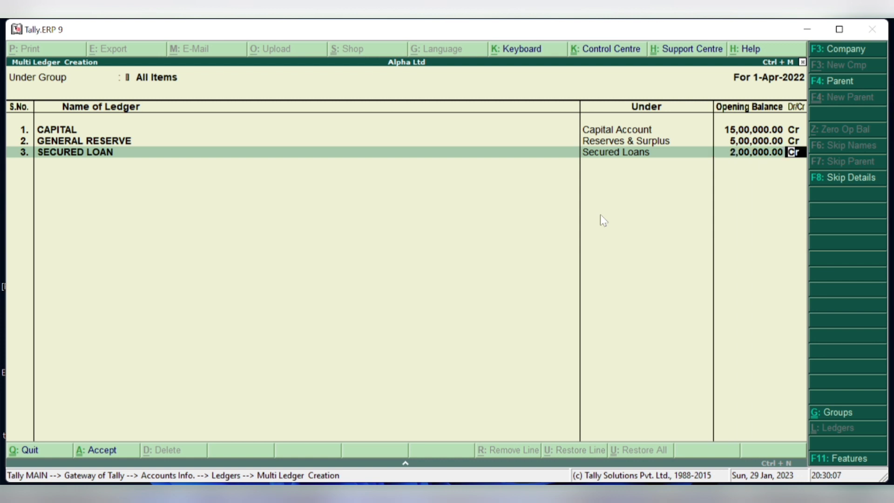
key("Return")
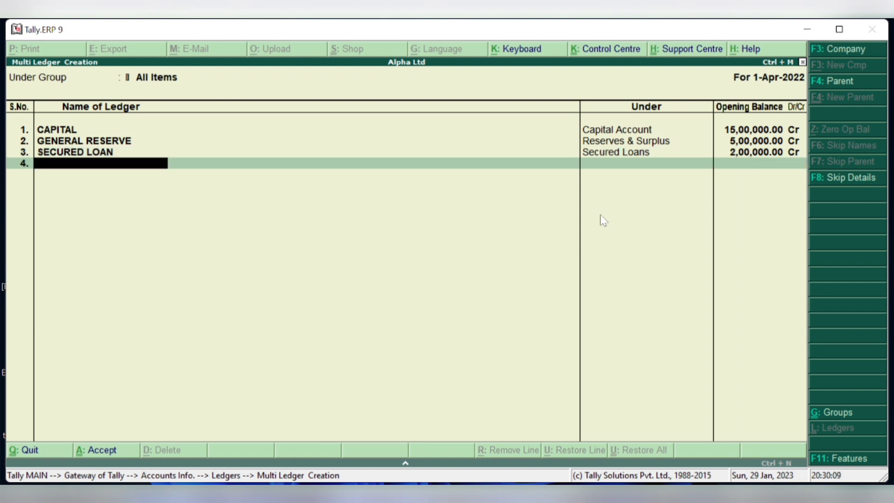
- Name row 4 DEBENTURES, pause the screen recording and unmute the meeting microphone
type("DEBENTURES")
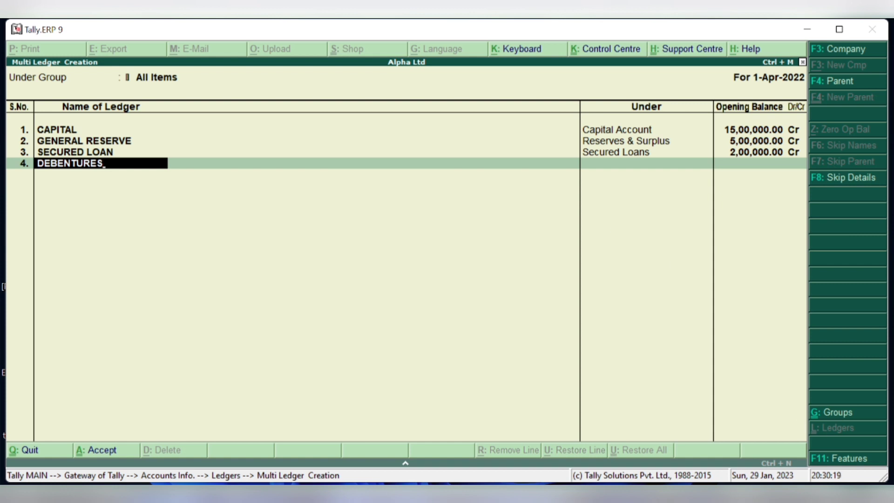
left_click(621, 466)
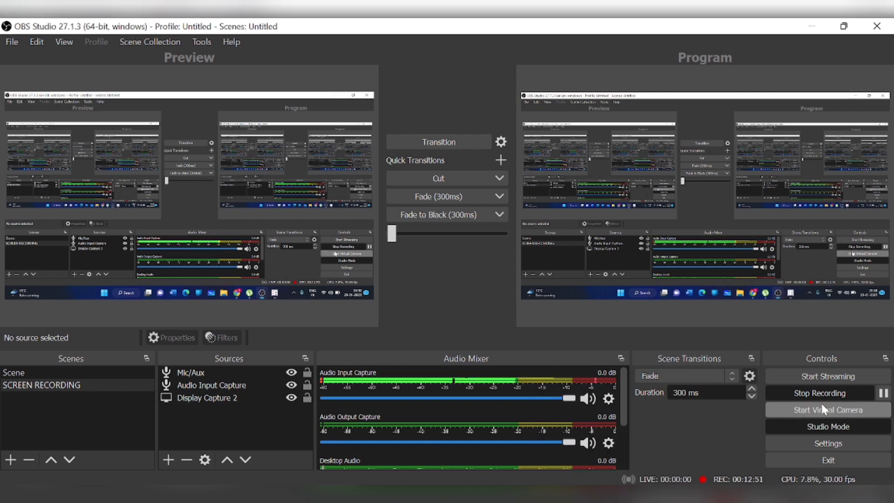
left_click(884, 392)
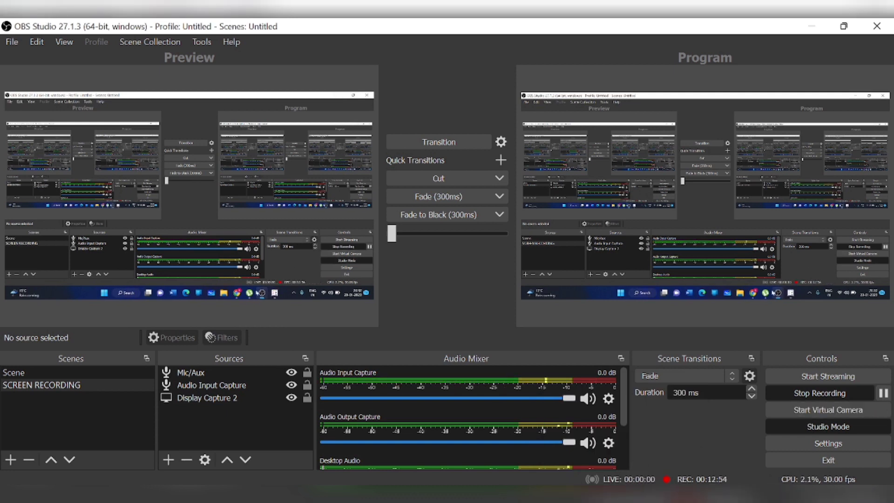
mouse_move(563, 502)
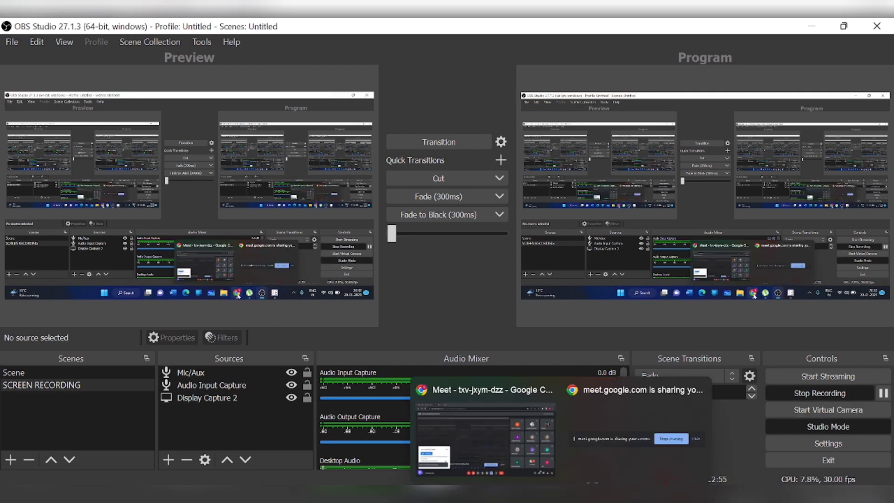
left_click(533, 462)
left_click(339, 467)
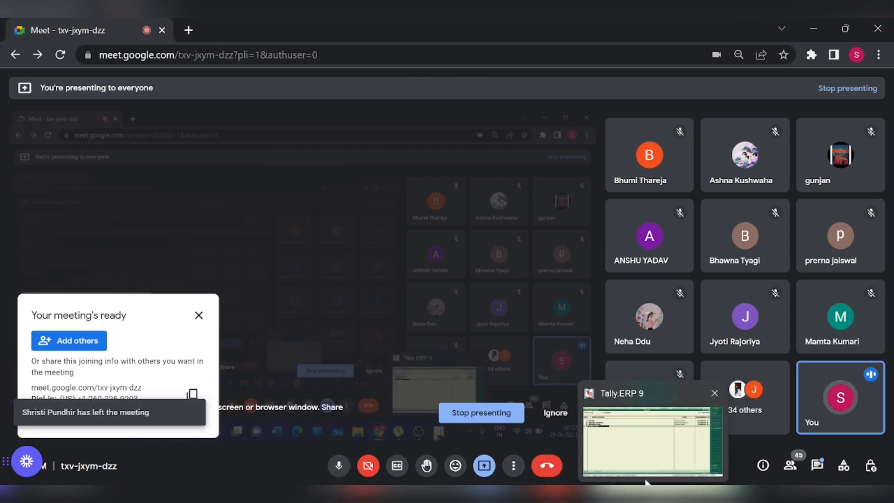
left_click(647, 482)
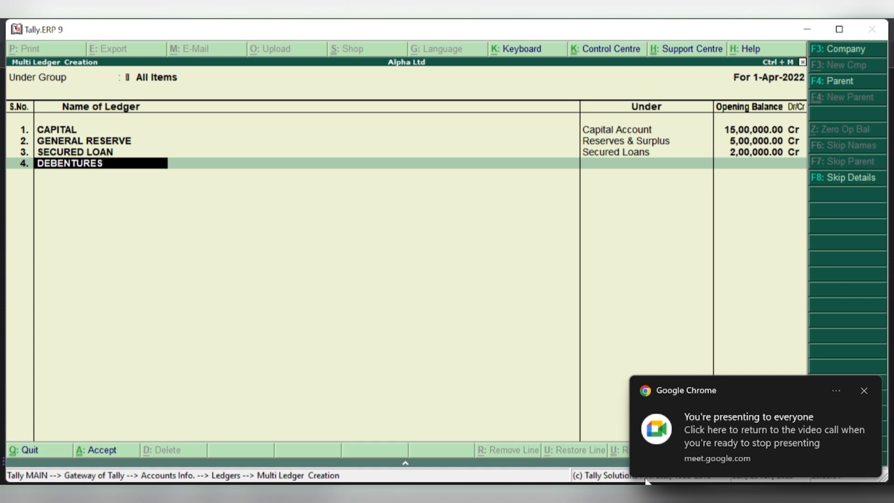
- Put DEBENTURES under Unsecured Loans with a 2,50,000 Cr opening balance
key("Return")
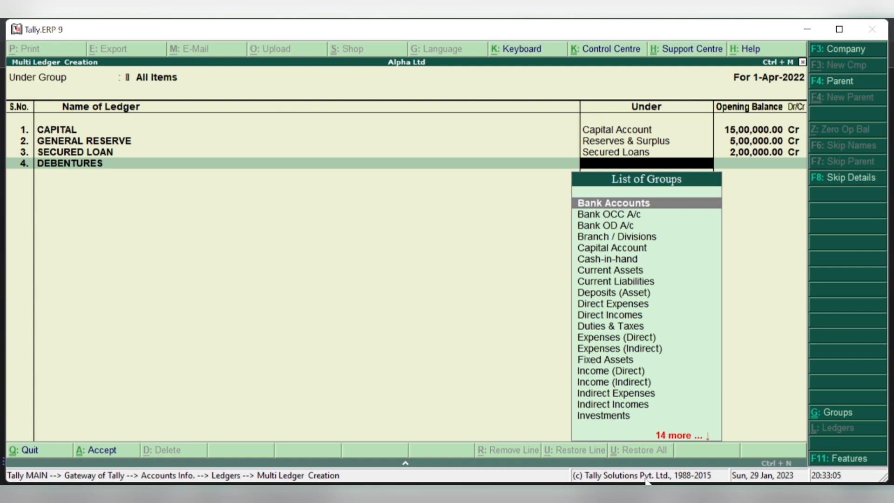
type("DE")
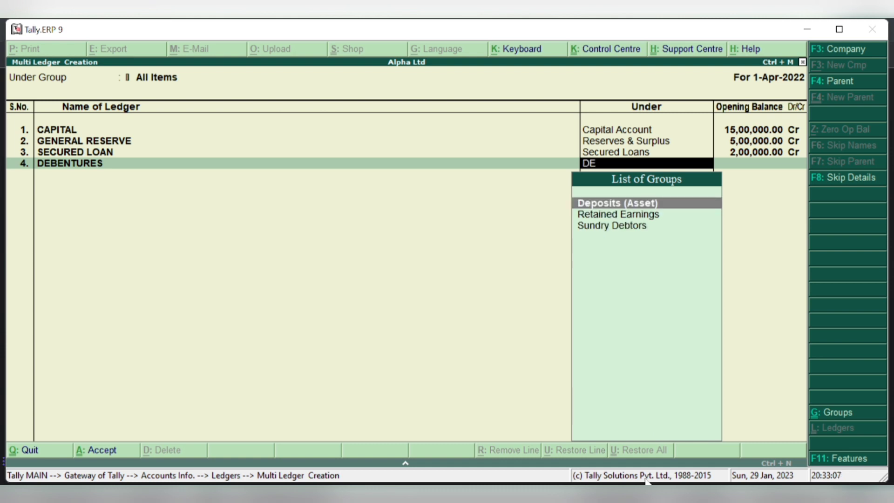
key("BackSpace")
key("BackSpace")
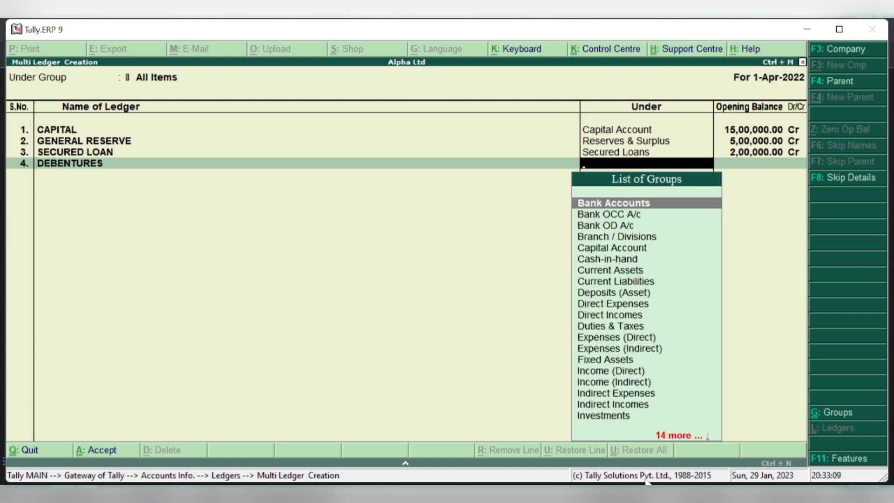
type("UNS")
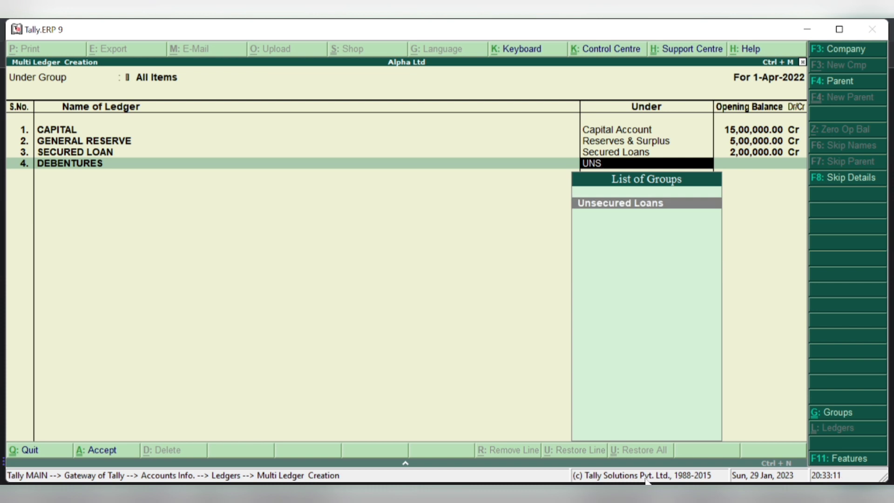
key("Return")
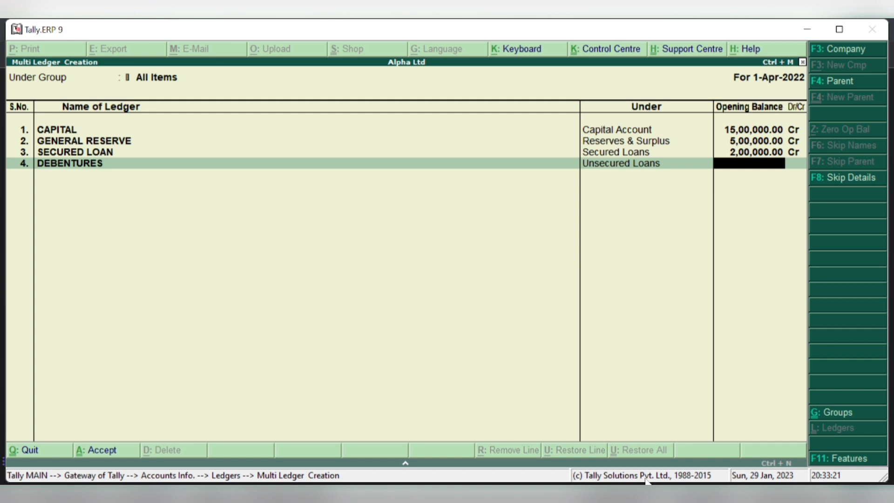
type("250000")
key("Return")
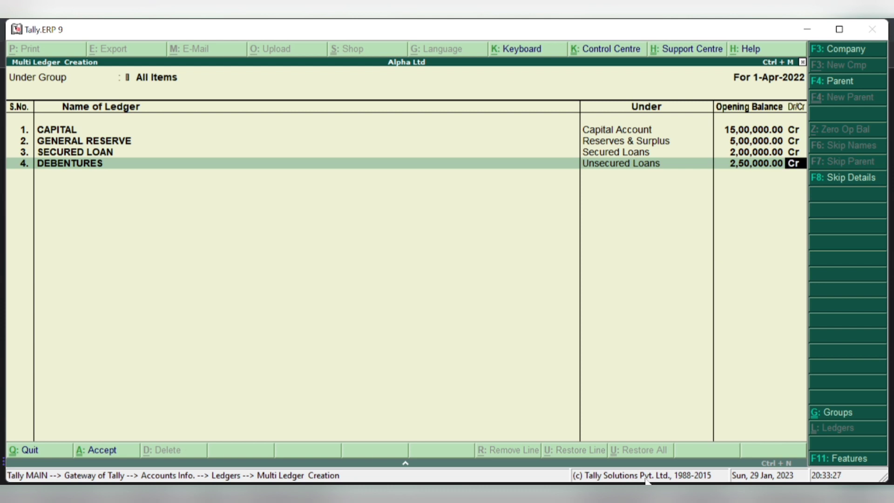
key("Return")
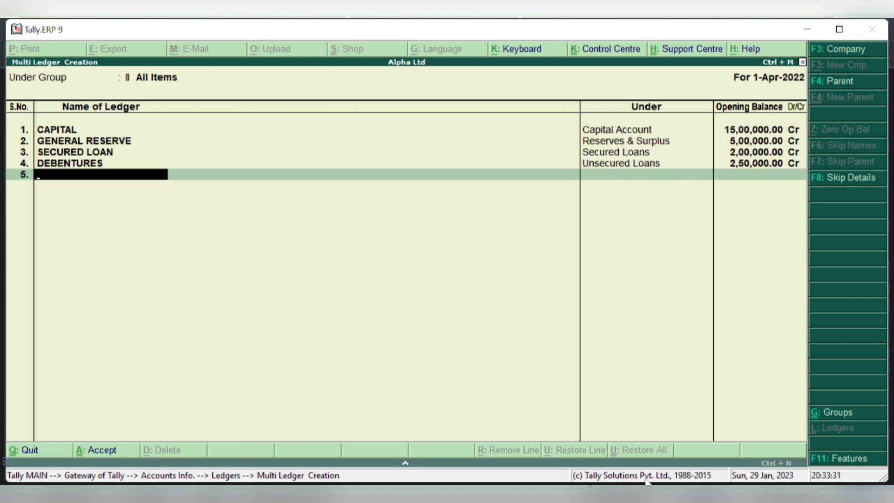
- Replace the misspelt row 5 name with the creditor's name under Sundry Creditors at 45,000 Cr
type("CREDITI")
type("O")
key("BackSpace")
key("BackSpace")
key("BackSpace")
key("BackSpace")
key("BackSpace")
key("BackSpace")
key("BackSpace")
type("POOJA")
key("Return")
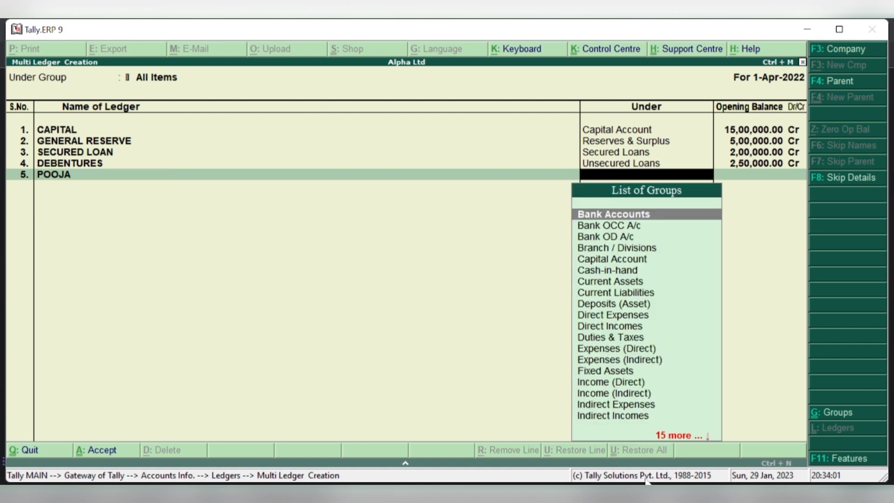
type("CRE")
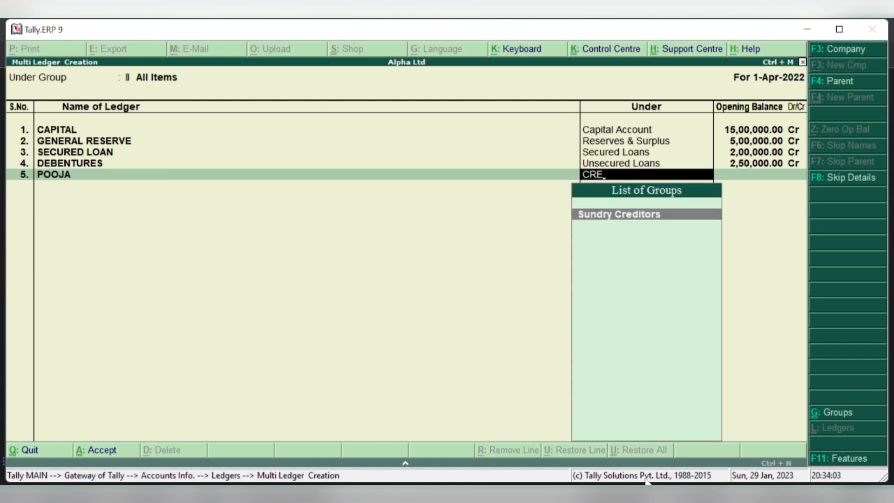
key("Return")
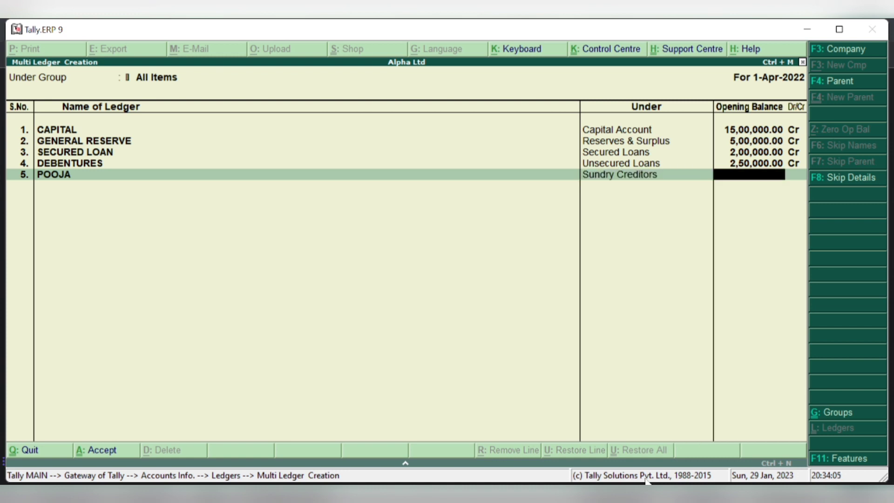
type("45000")
key("Return")
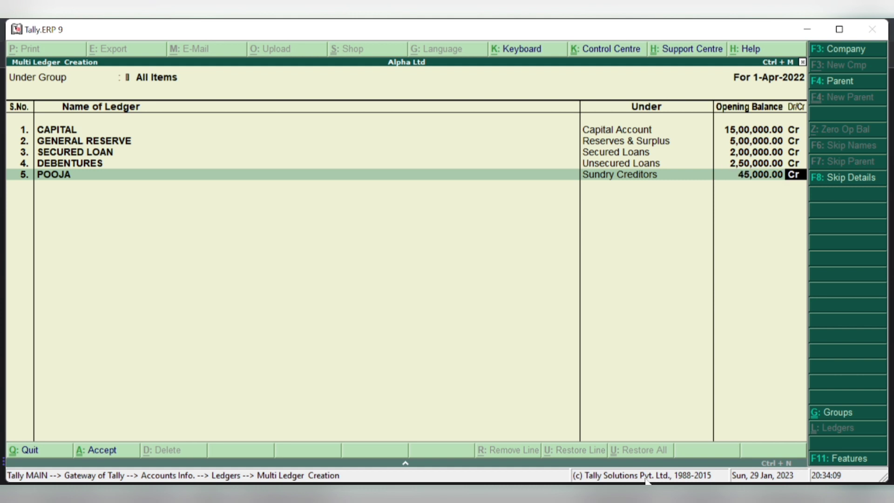
key("Return")
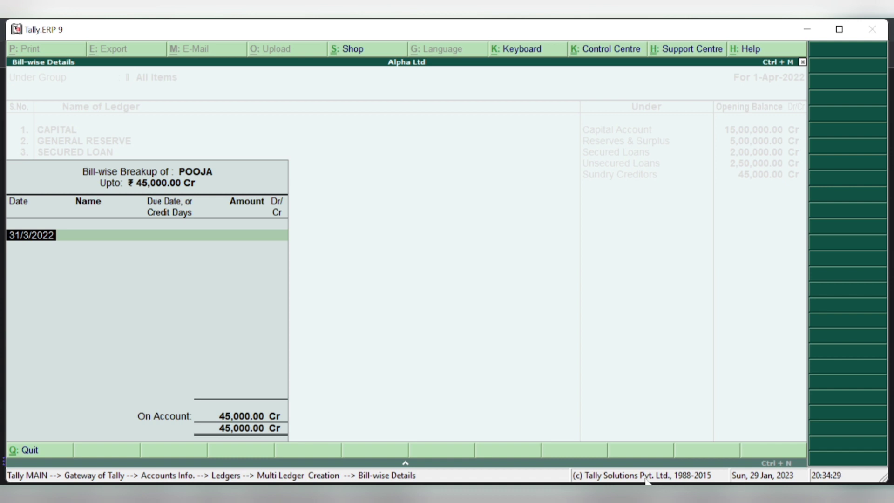
- Accept the 31/3/2022 bill-wise breakup for the 45,000 Cr creditor balance
key("Return")
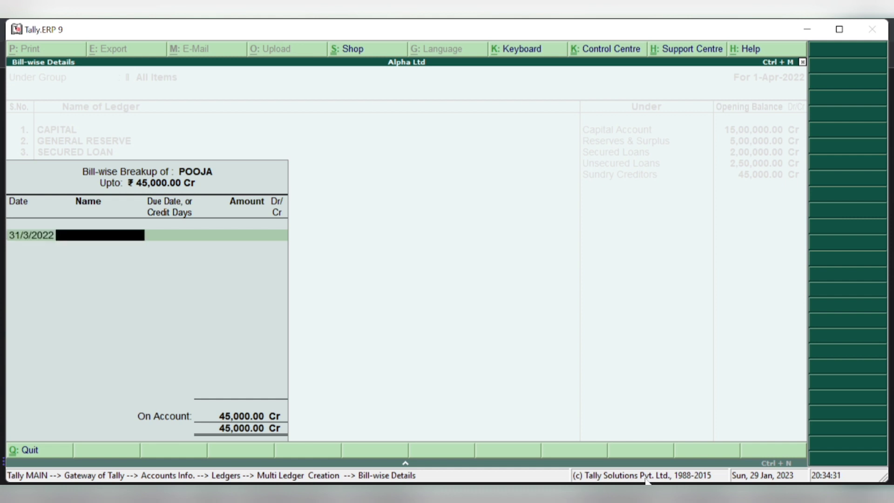
key("Return")
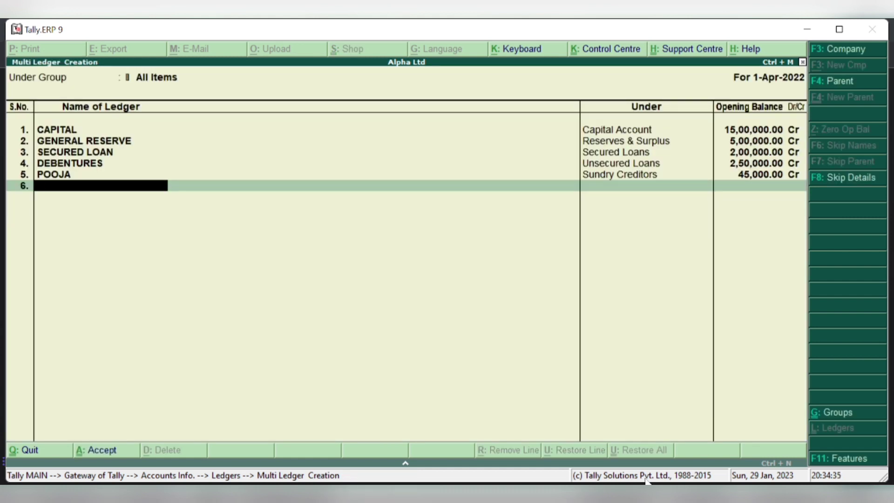
- Add another creditor ledger under Sundry Creditors with a 65,000 Cr opening balance
type("AKASH")
key("Return")
type("CRED")
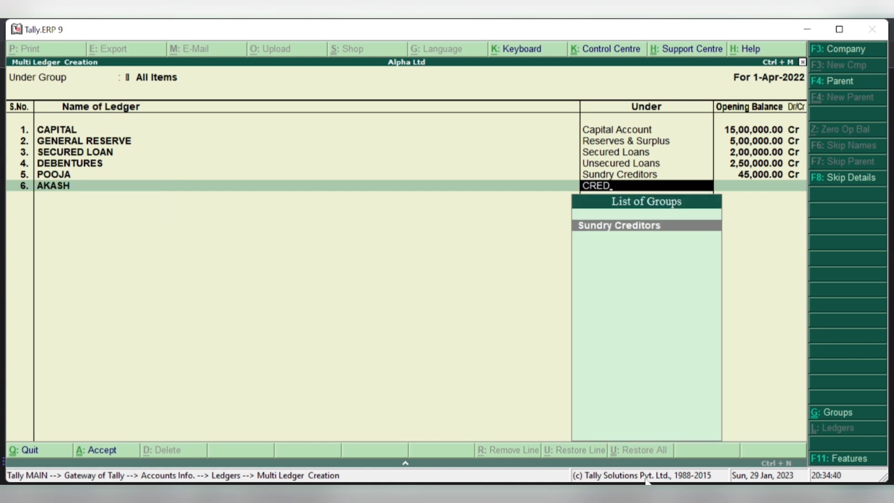
key("Return")
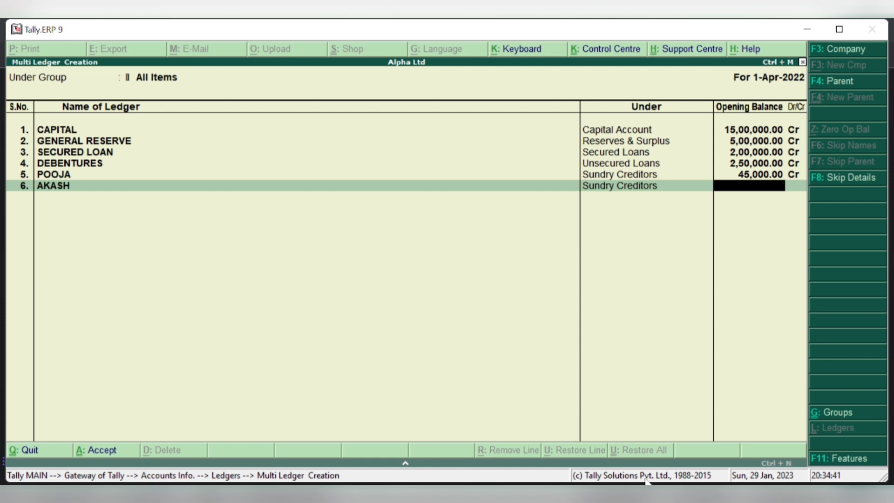
type("65000")
key("Return")
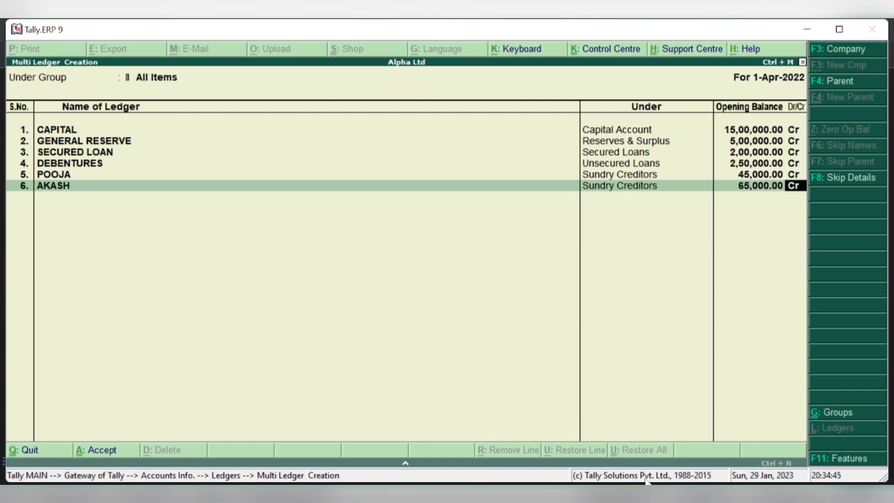
key("Return")
key("Return")
key("Return")
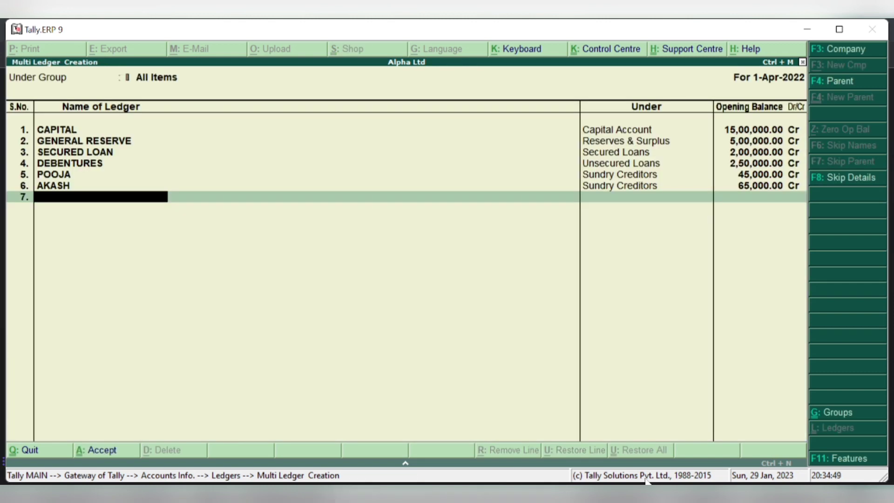
- Add a third creditor under Sundry Creditors at 20,000 Cr, then name row 8 SALARIES OUTSTANDING
type("NAVEE")
type("N")
key("BackSpace")
type("N")
key("Return")
type("C")
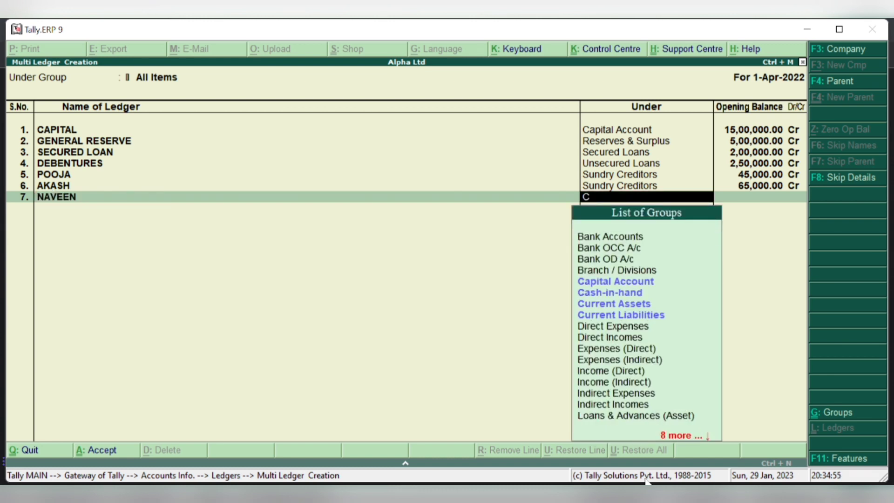
type("RE")
key("Return")
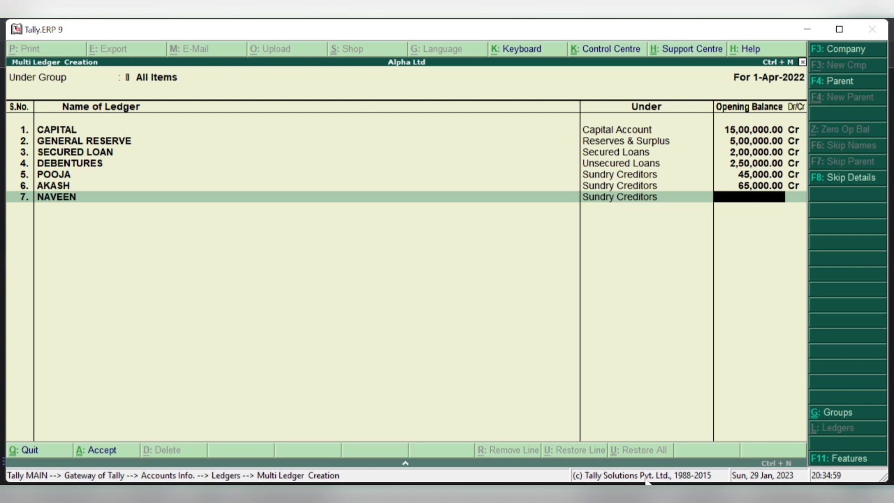
type("20000")
key("Return")
key("Return")
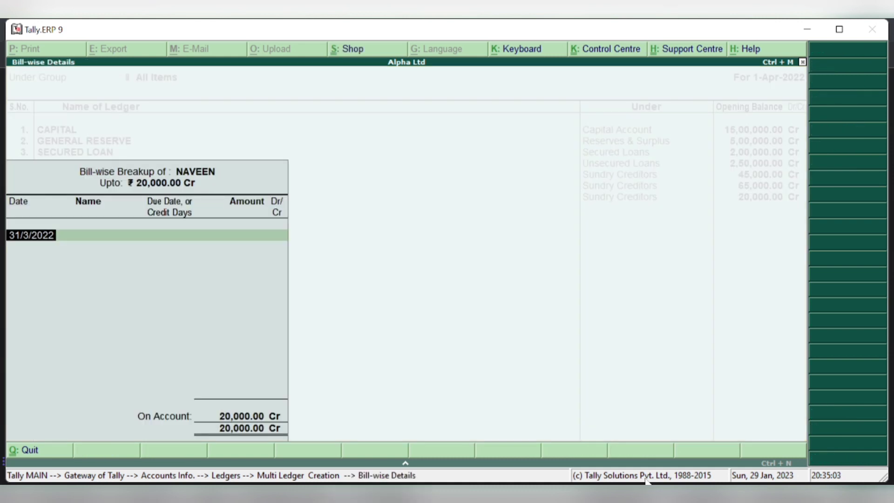
key("Return")
key("Return")
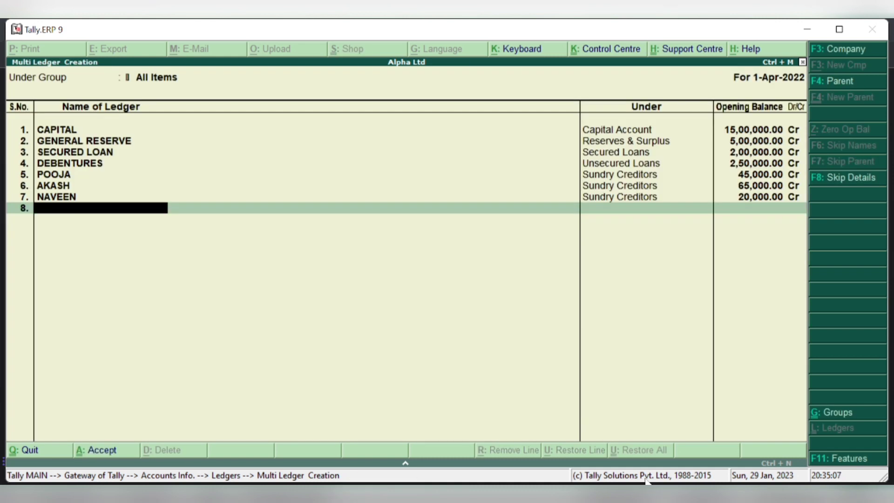
type("SALARIES OU")
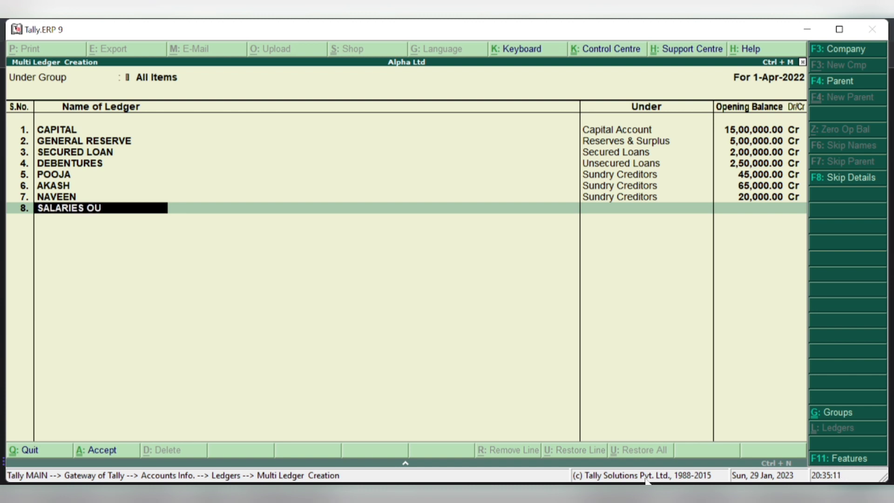
type("TSTANDING")
- Place SALARIES OUTSTANDING under Current Liabilities at 25,000 Cr and name row 9 BILLS PAYABLE
key("Return")
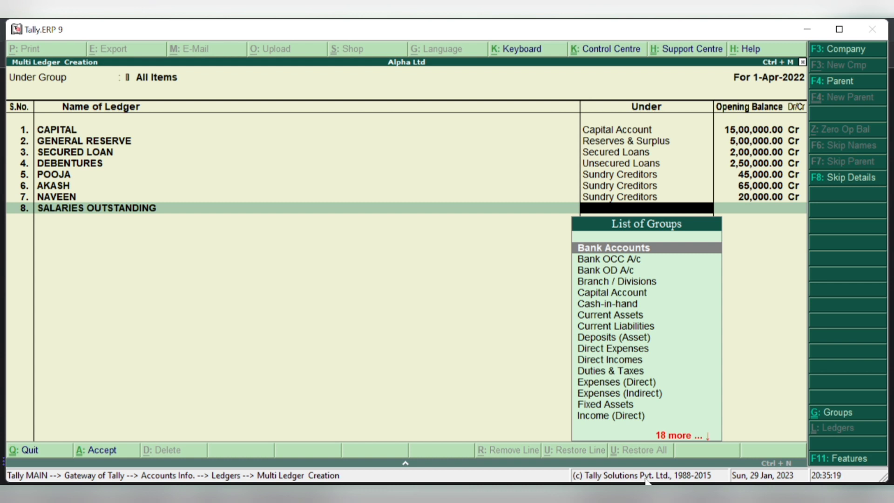
type("LO")
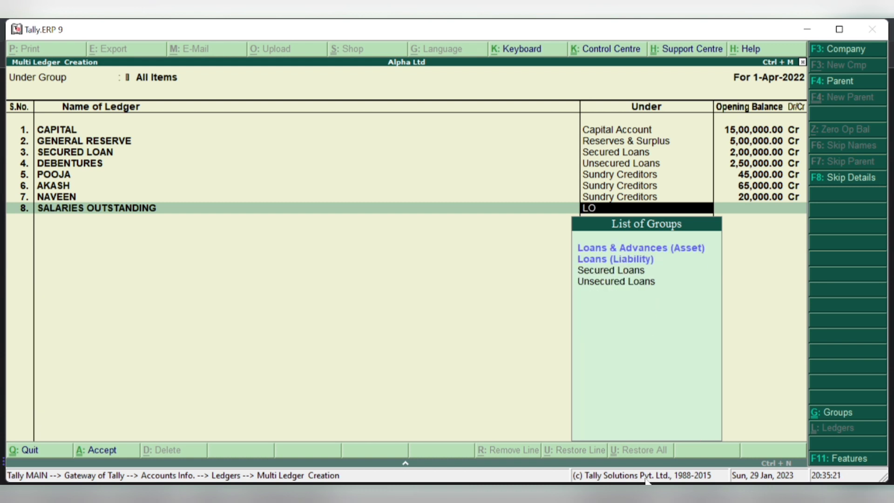
type("A")
key("BackSpace")
key("BackSpace")
key("BackSpace")
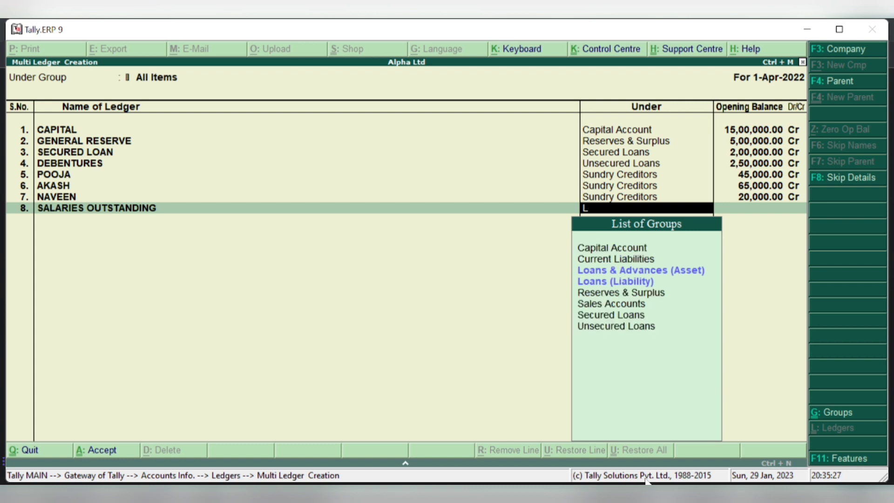
type("SH")
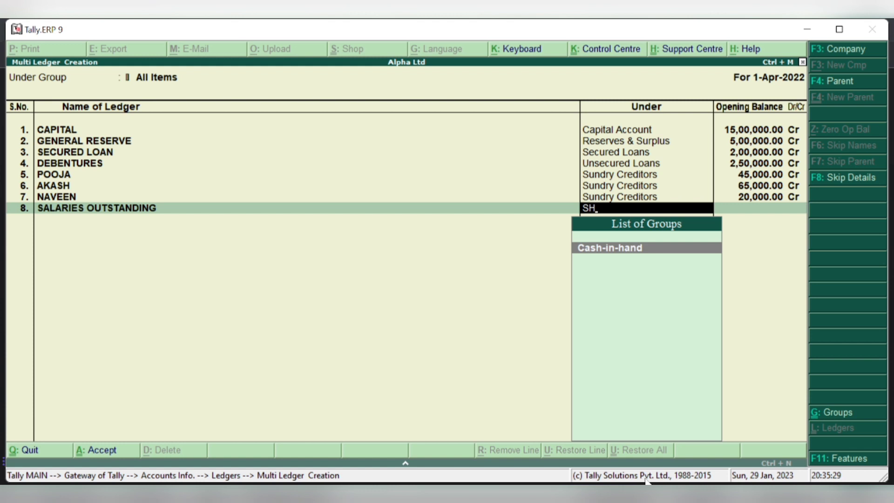
key("BackSpace")
key("BackSpace")
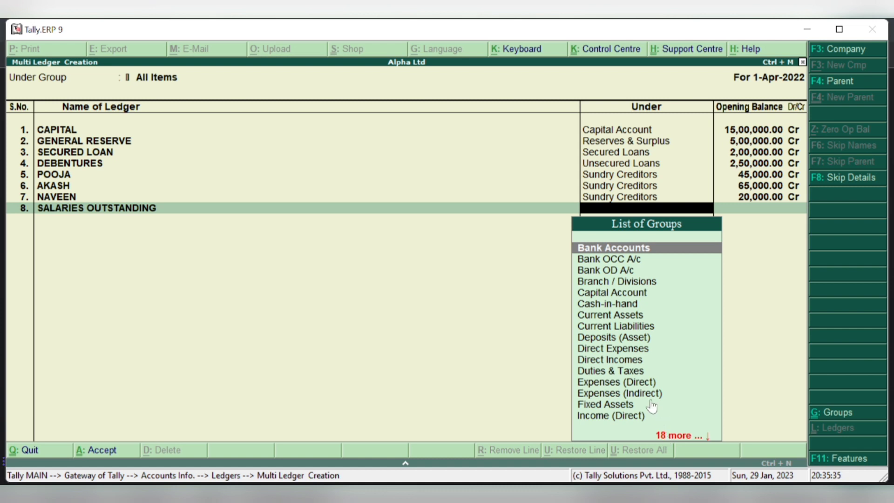
left_click(613, 328)
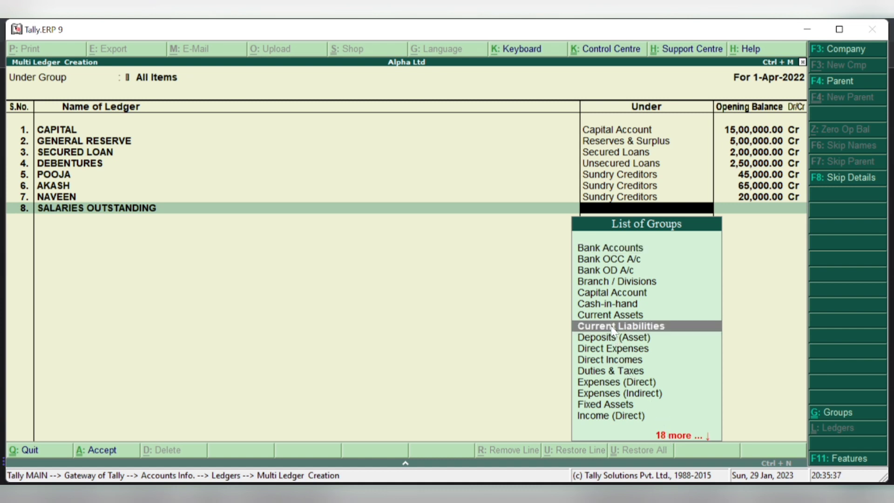
left_click(613, 328)
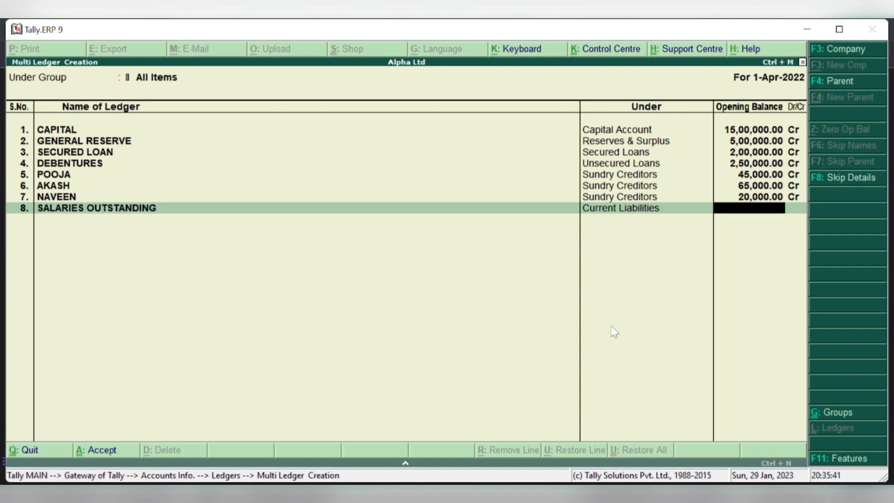
type("25")
type("000")
key("Return")
key("Return")
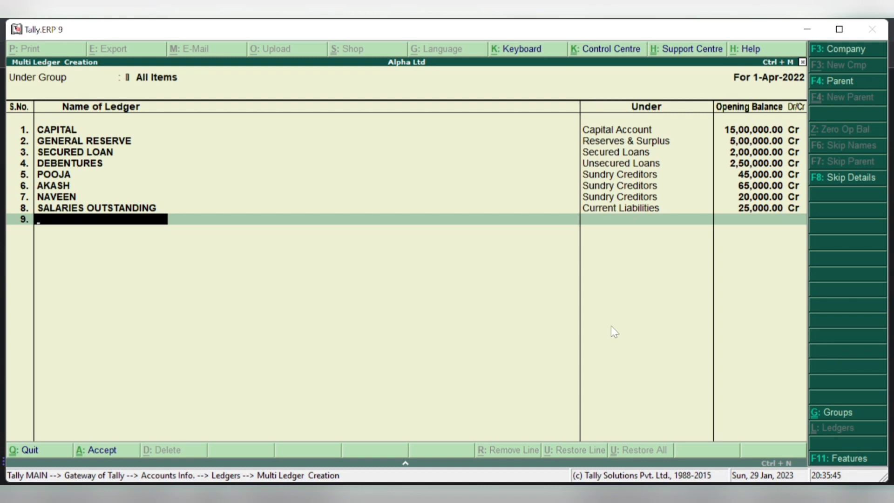
type("BILLS PAYABLE")
- Put BILLS PAYABLE under Current Liabilities with a 70,000 Cr opening balance
key("Return")
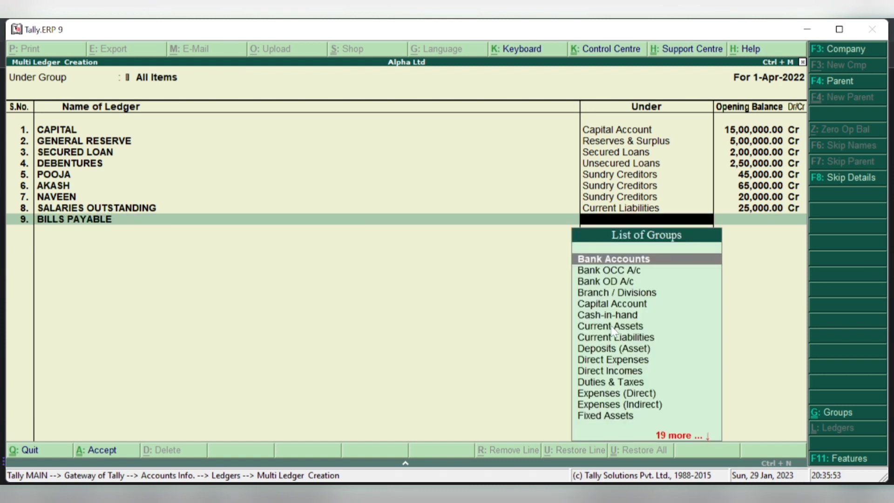
type("CU")
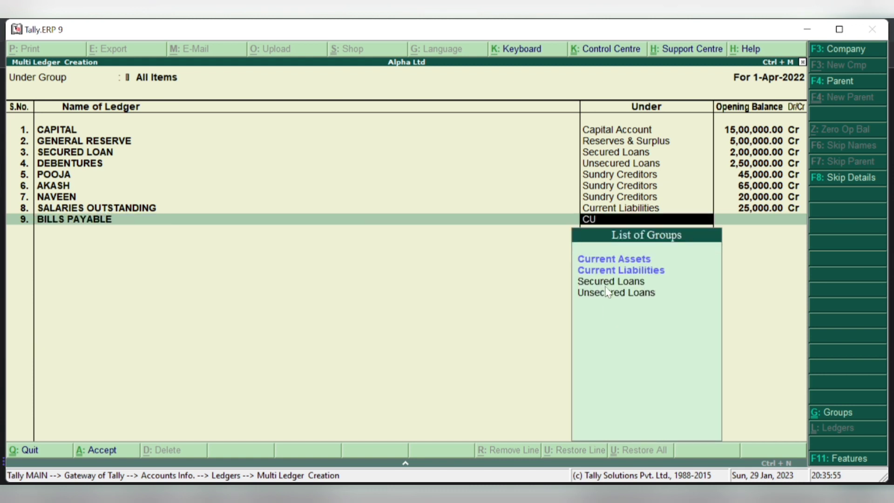
left_click(609, 272)
key("Return")
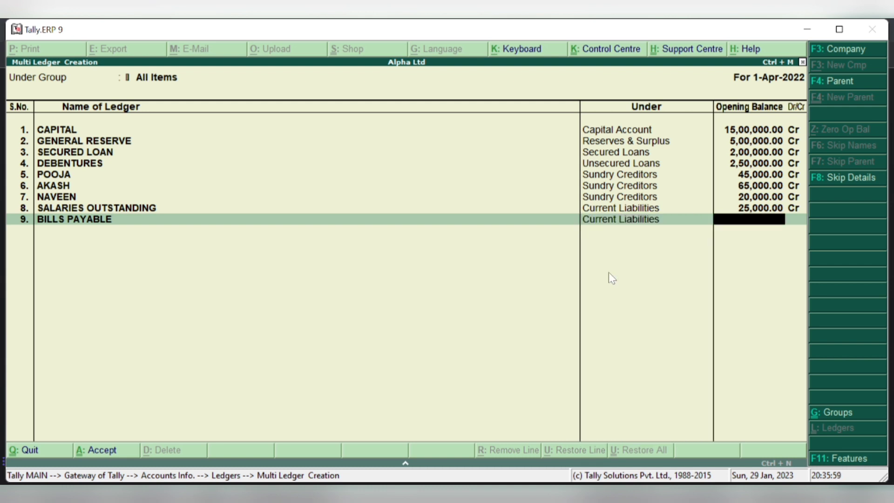
type("70000")
key("Return")
key("Return")
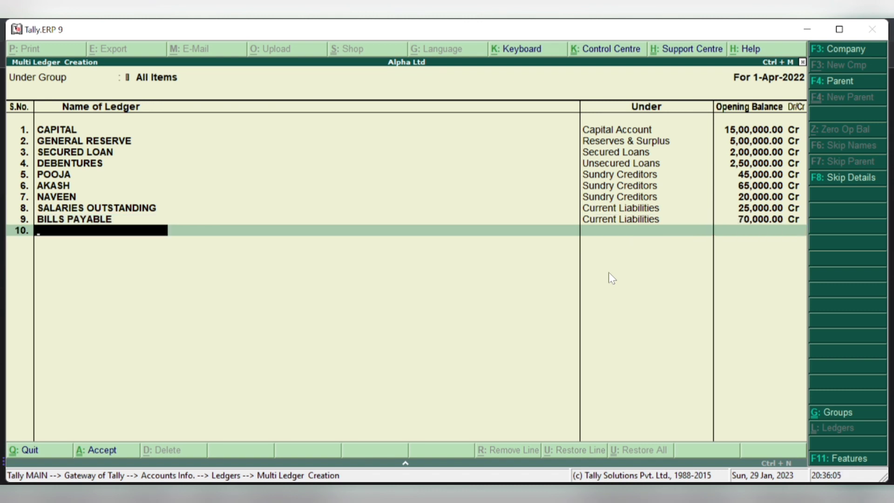
- Add PROVISION FOR TAX under Provisions with a 33,000 Cr opening balance
type("PROVISION FO")
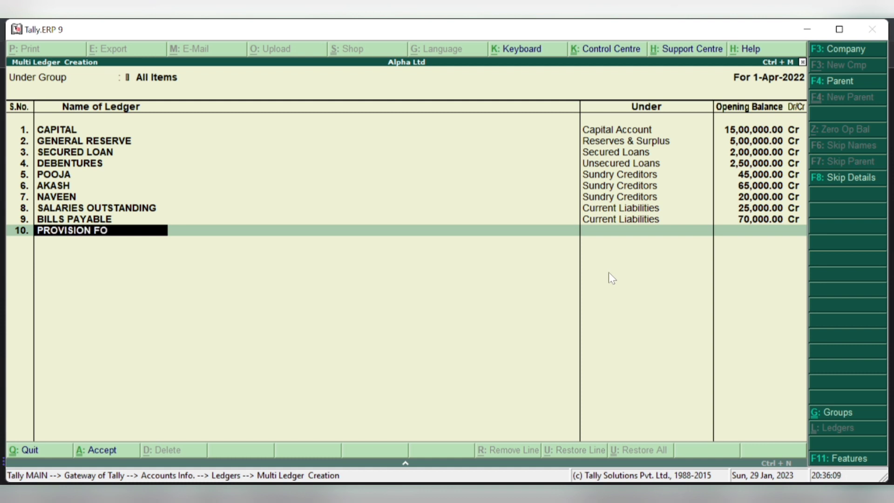
type("R TAX")
key("Return")
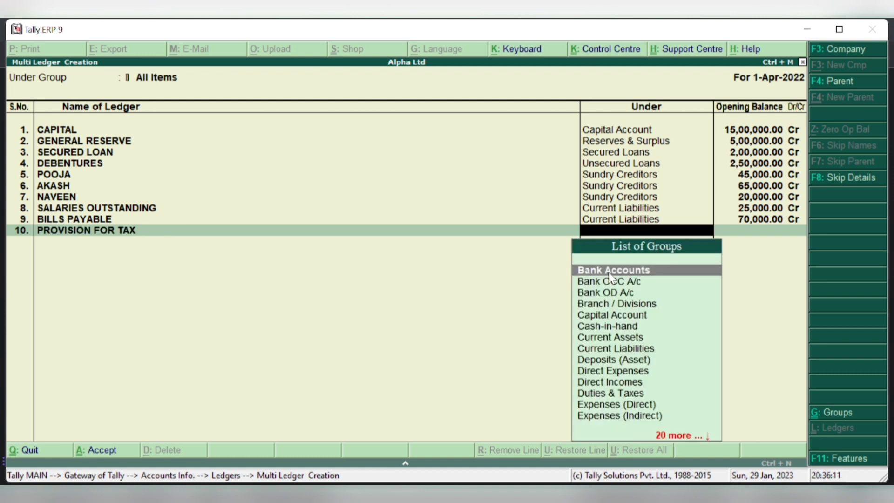
type("PR")
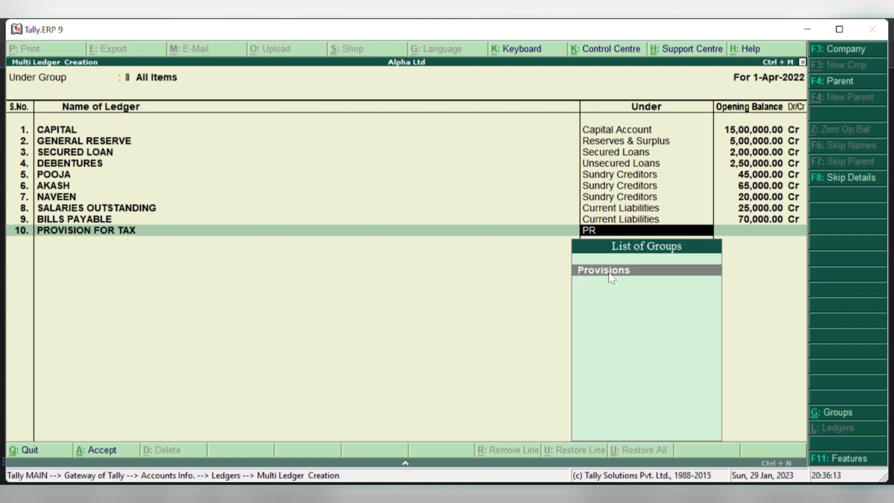
key("Return")
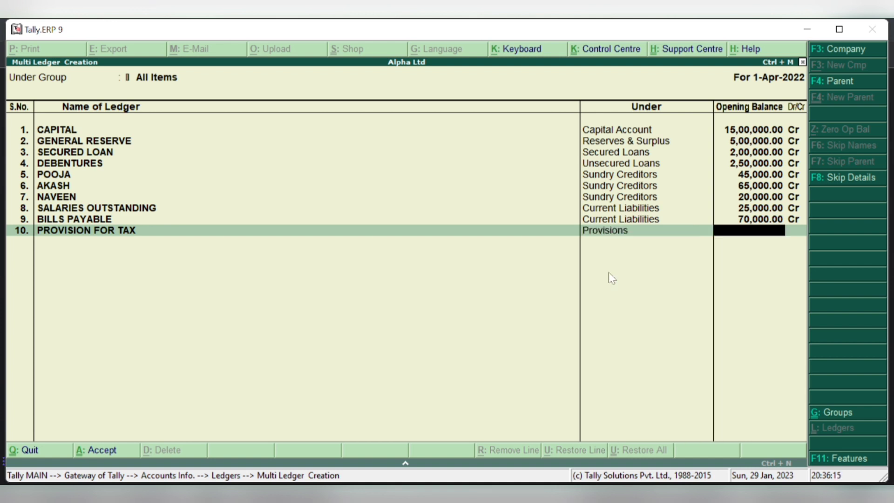
type("33,")
type("000")
key("Return")
key("Return")
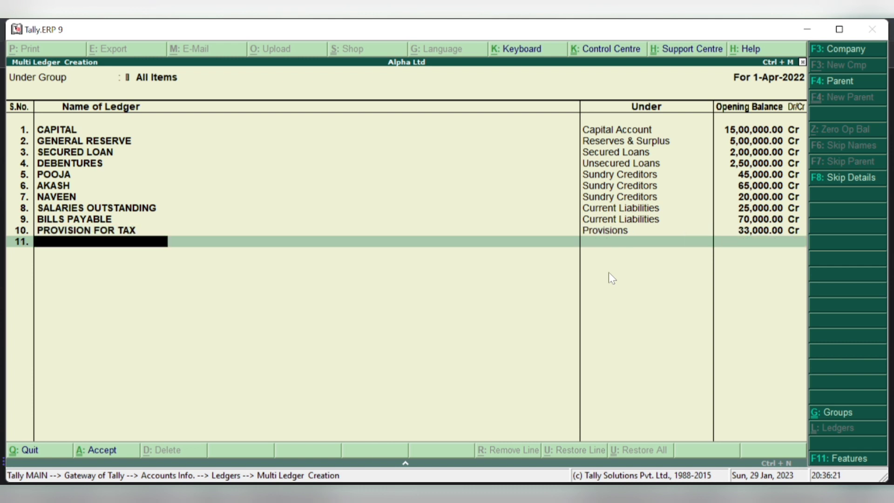
- Add RENT O/S under Current Liabilities with a 37,000 Cr opening balance
type("RENT O/S")
key("Return")
type("CU")
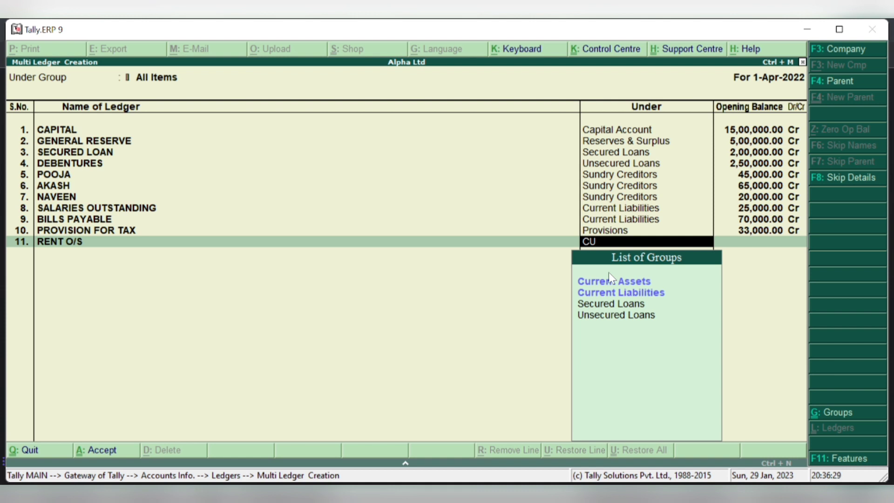
key("Down")
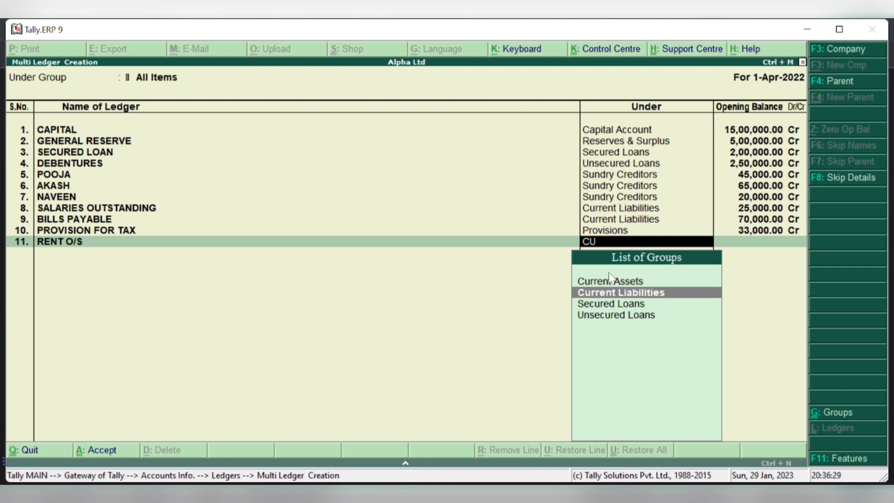
key("Return")
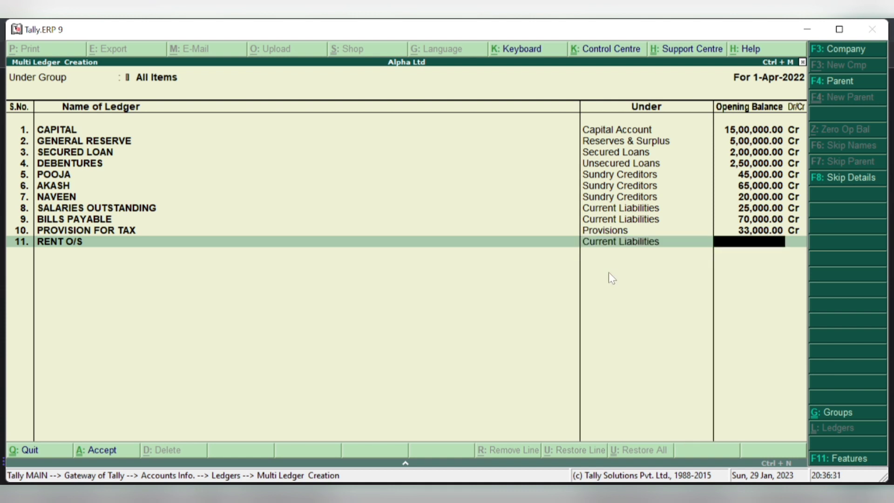
type("37000")
key("Return")
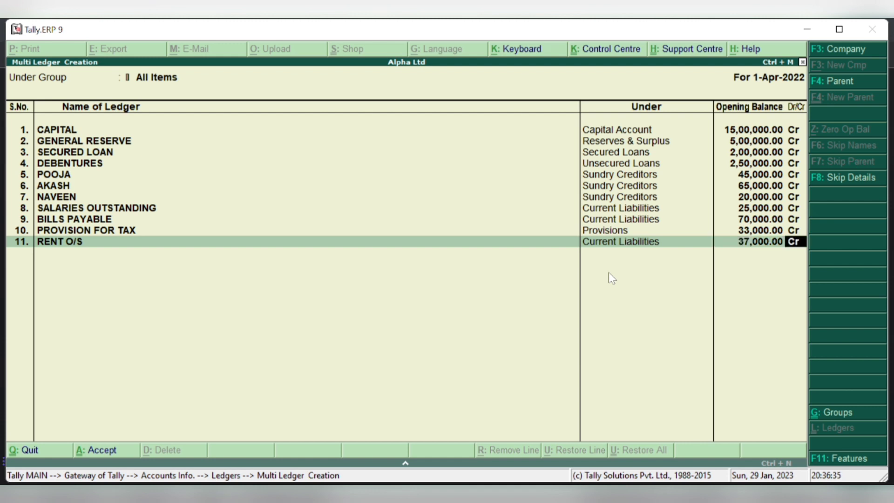
key("Return")
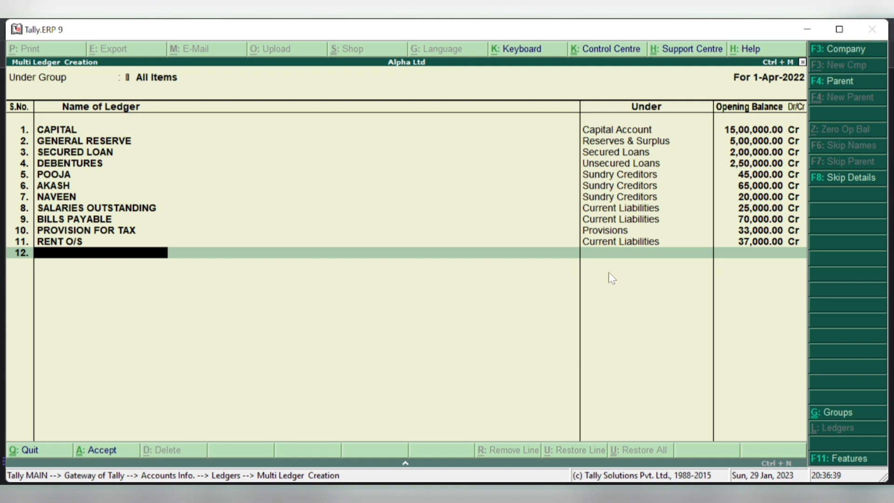
- Add LAND & BUILDING under Fixed Assets with a 10,00,000 Dr opening balance
type("LAND & BUILDING")
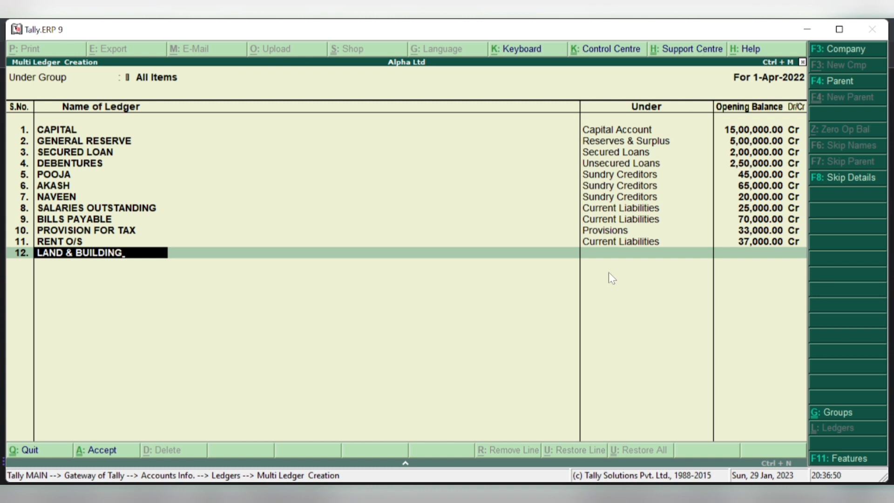
key("Return")
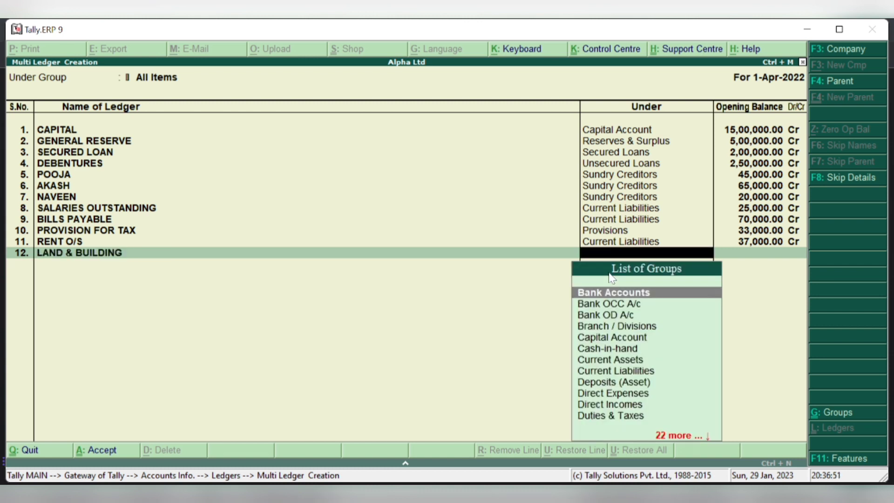
type("F")
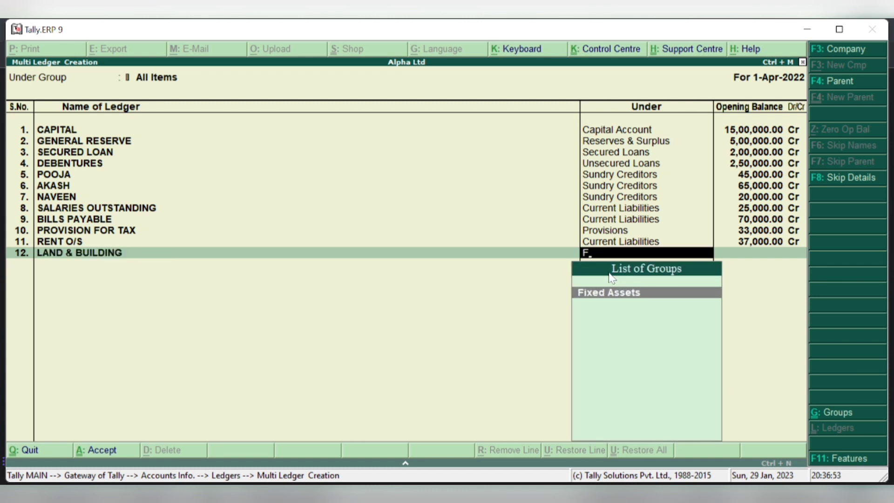
key("Return")
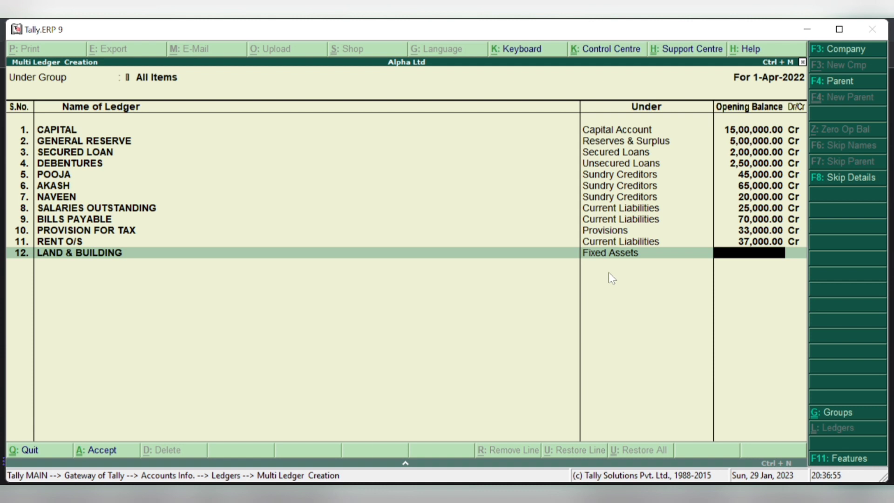
type("10,00,")
type("000000")
key("Return")
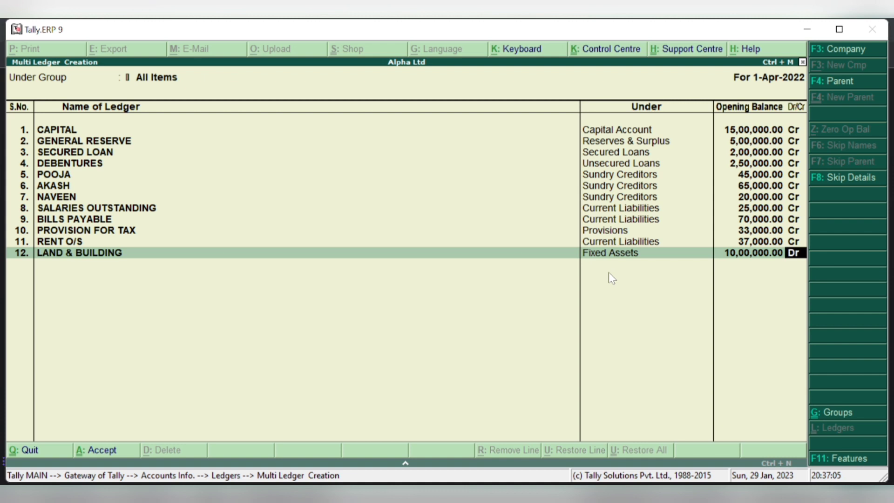
key("Return")
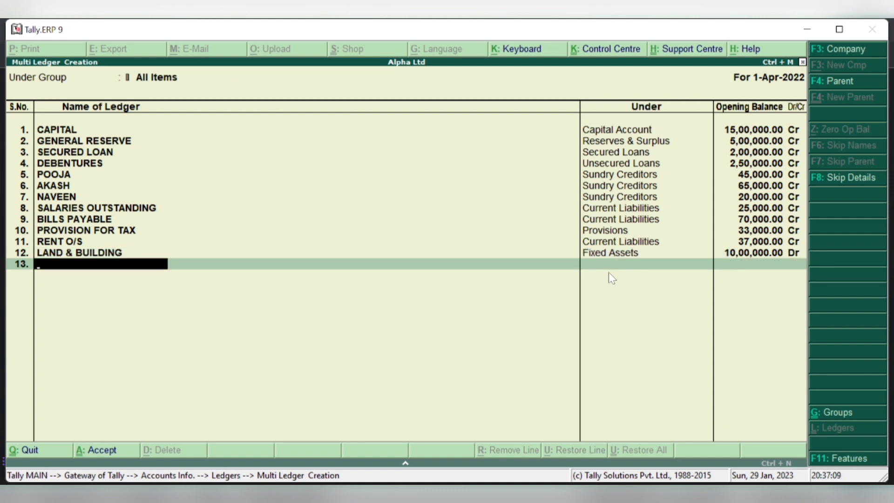
- Add PLANT & MACHINERY under Fixed Assets with an 8,00,000 opening balance
type("PLANT & MACHIN")
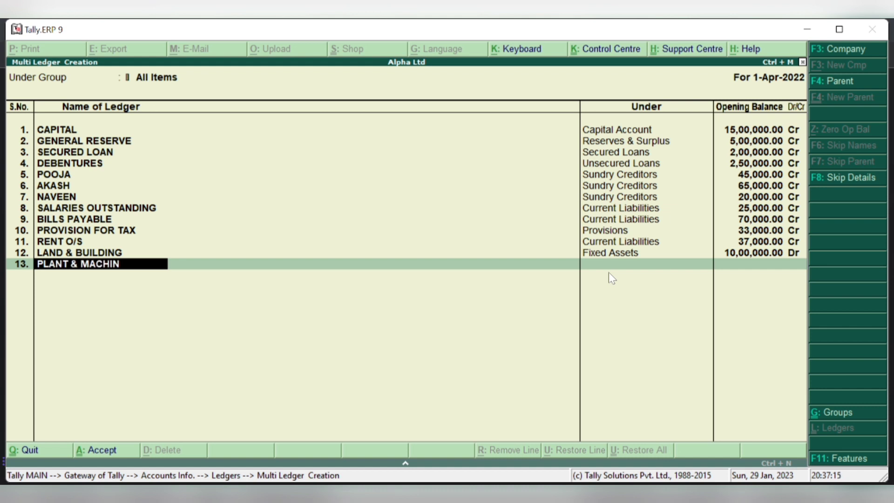
type("ERY")
key("Return")
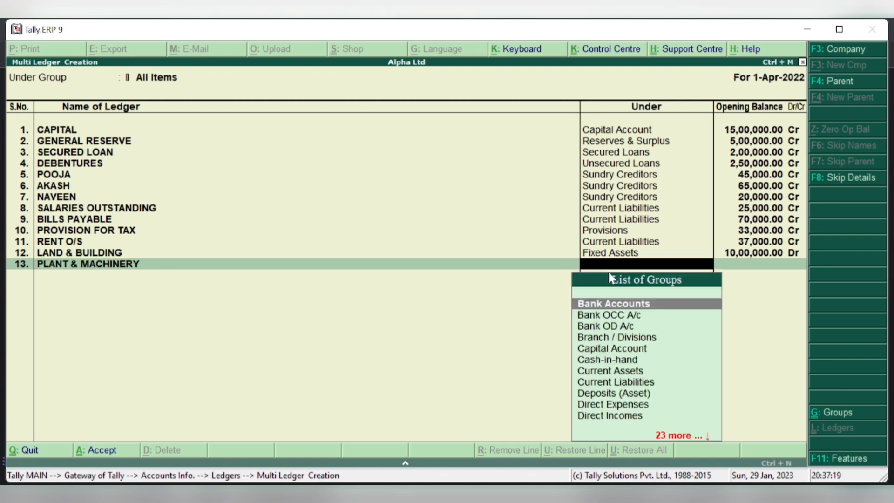
type("fix")
key("Return")
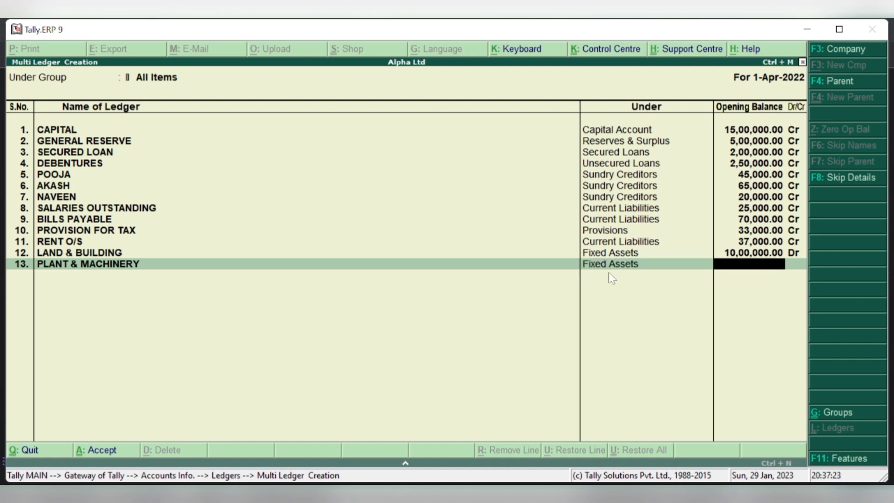
type("800000")
key("Return")
- Add FURNITURE under Fixed Assets with a 1,70,000 Dr opening balance
key("Return")
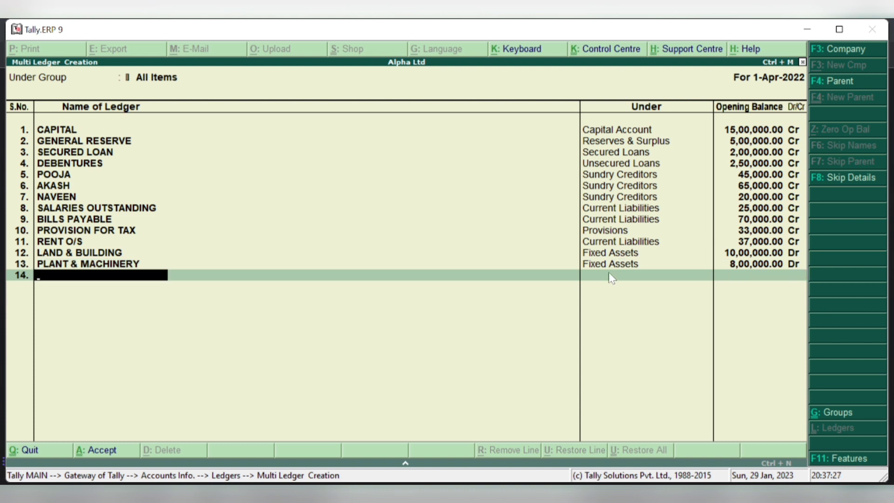
type("FURNITURE")
key("Return")
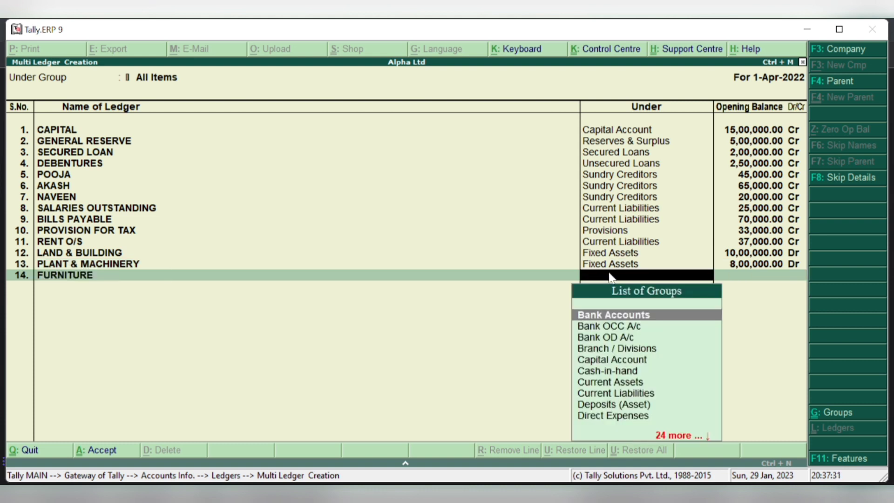
type("FIX")
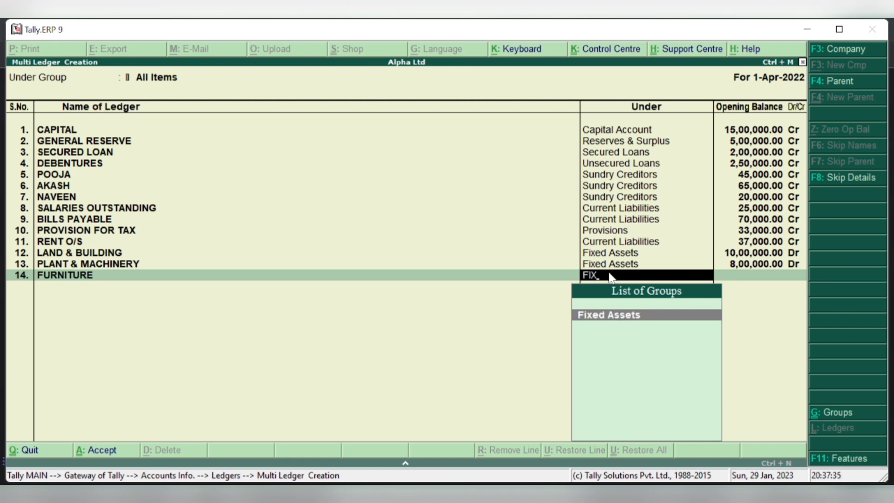
key("Return")
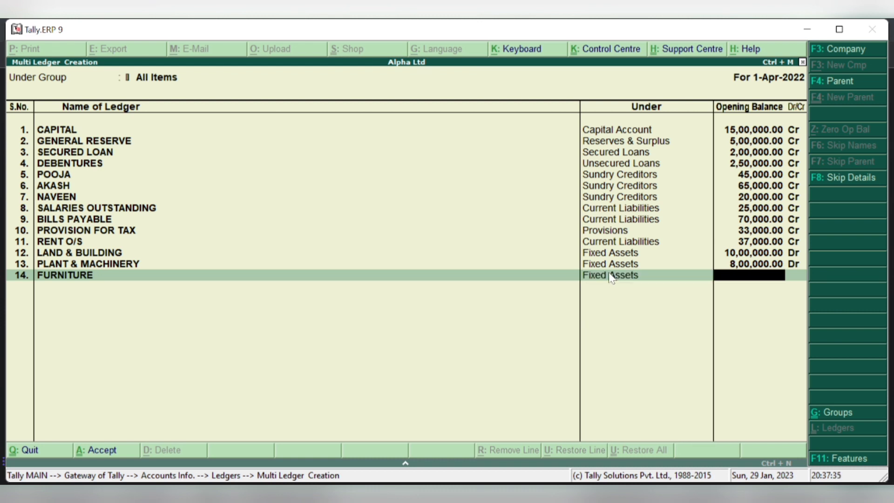
type("1,70,")
type("0000")
key("Return")
key("Return")
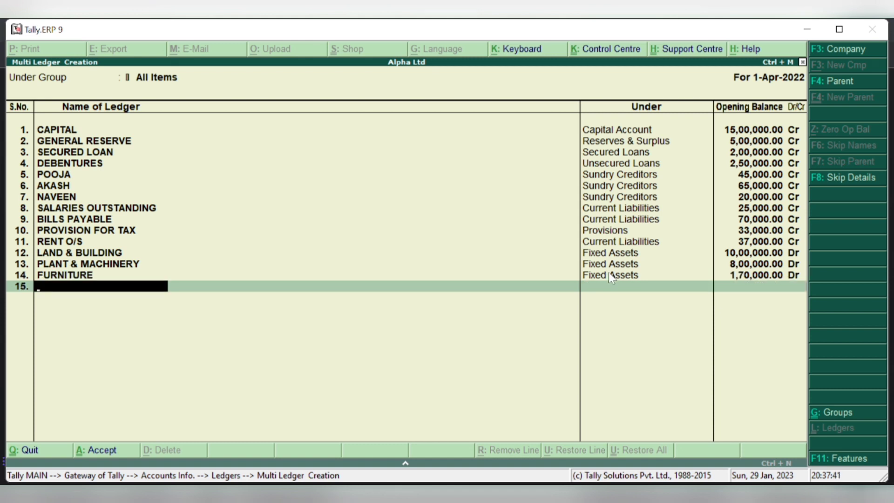
- Enter ledger INVESTMENTS under the Investments group with an 80,000 Dr opening balance
type("INVESTME")
type("NTS")
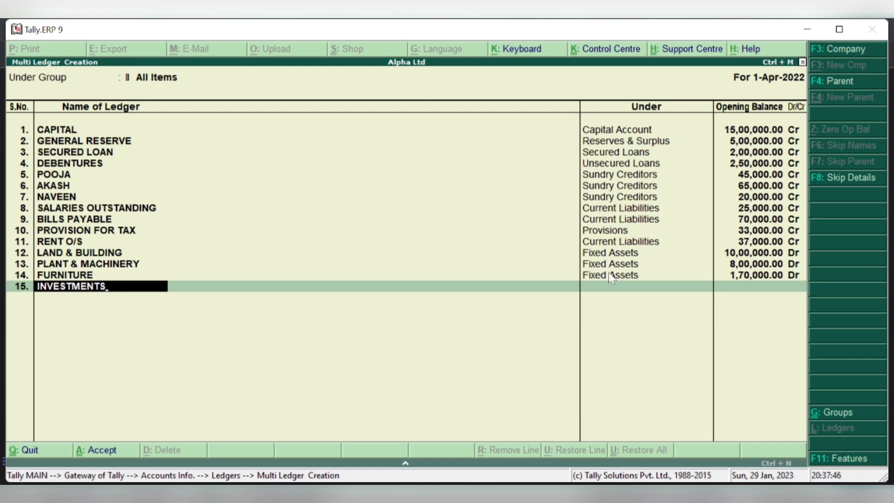
key("Return")
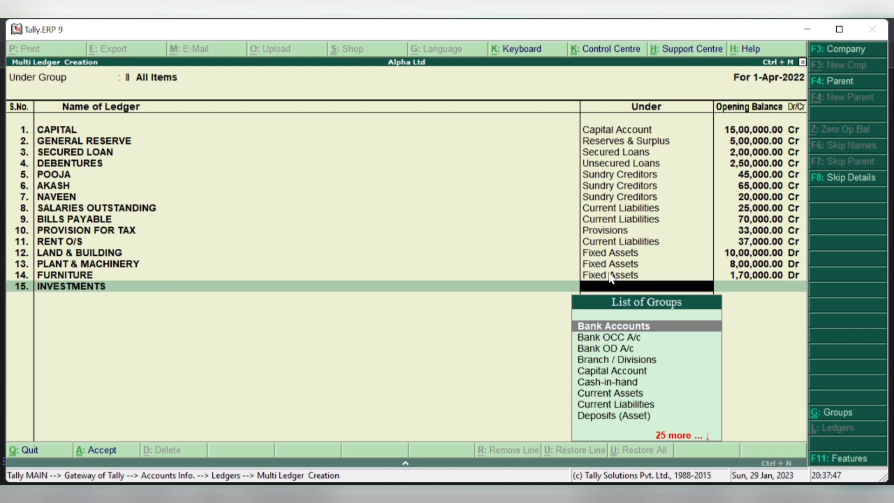
type("IN")
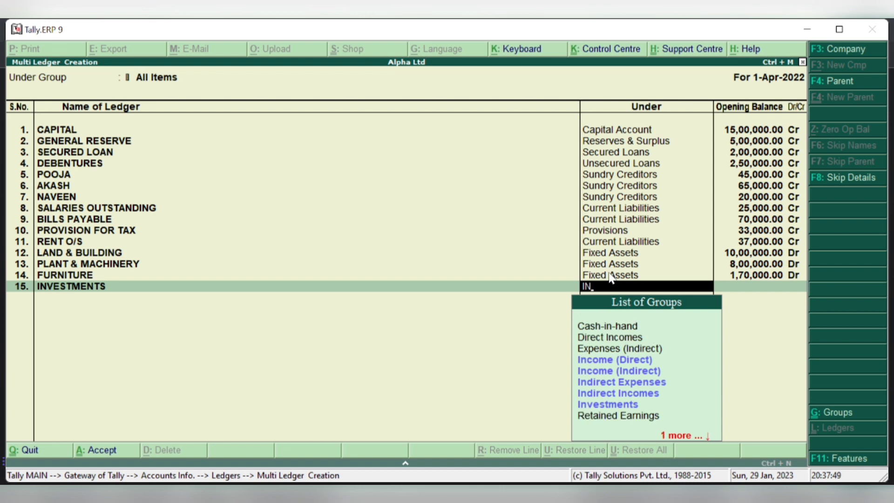
key("Down")
key("Down")
key("Down")
key("Down")
key("Down")
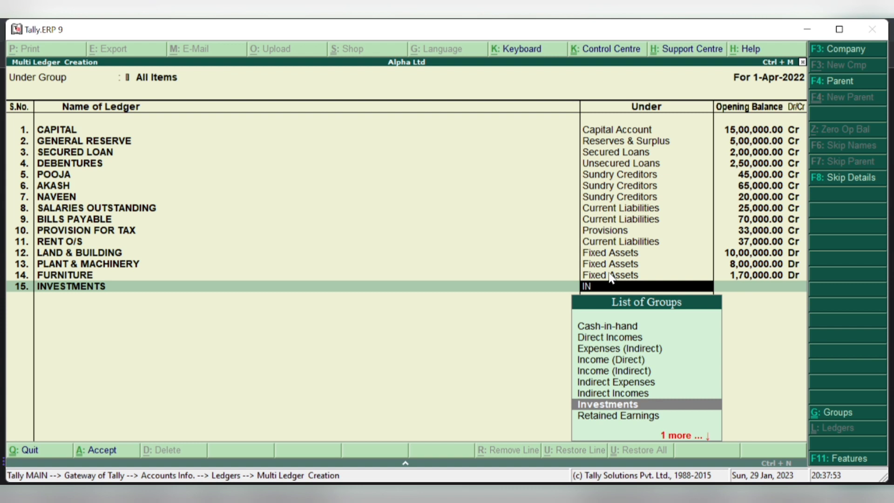
key("Return")
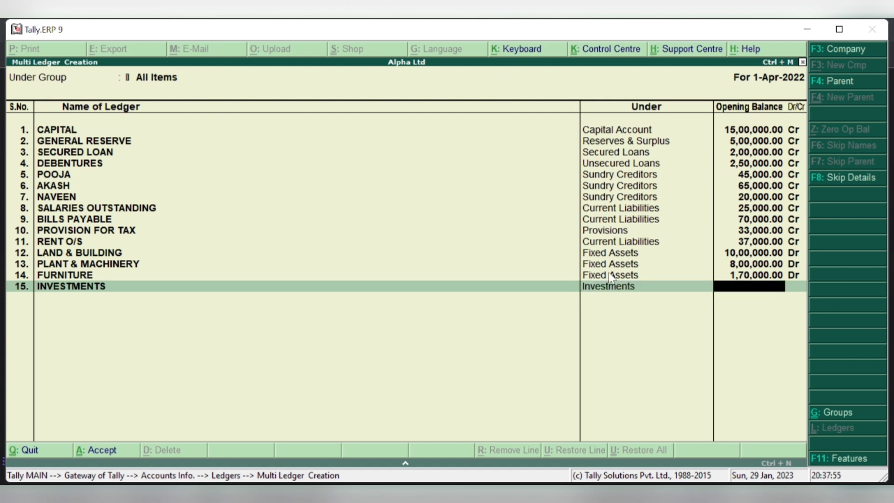
type("80000")
key("Return")
key("Return")
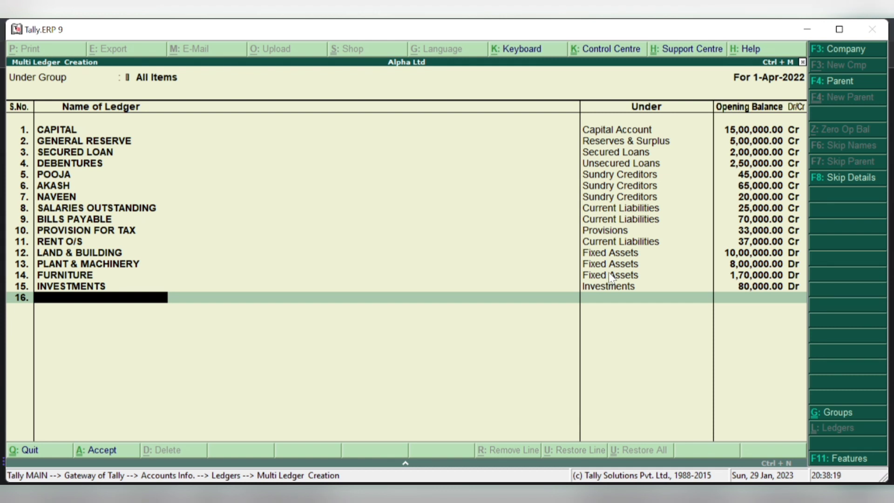
- Add the AXIS BANK ledger under Bank Accounts with a 2,25,000 Dr opening balance
type("AXIS BANK")
key("Return")
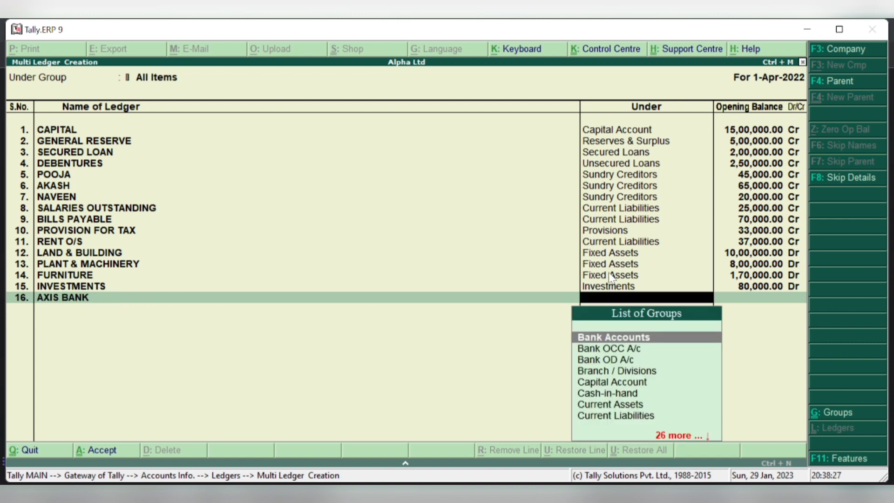
type("BA")
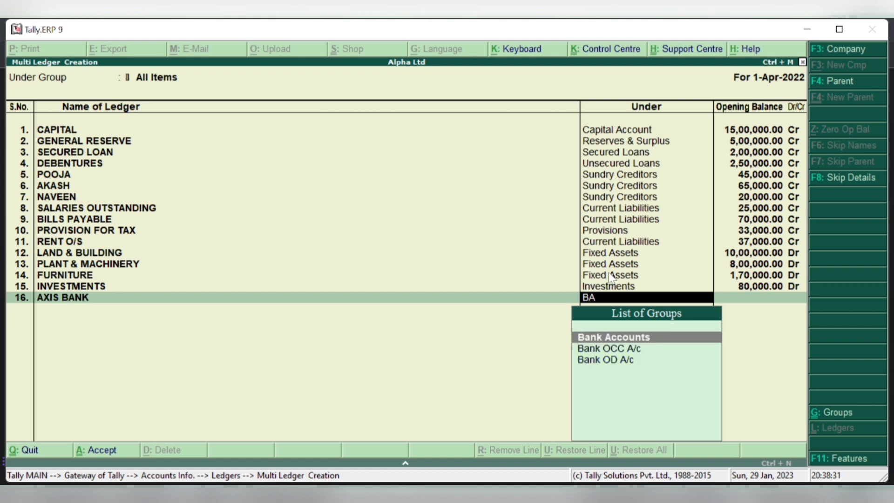
key("Return")
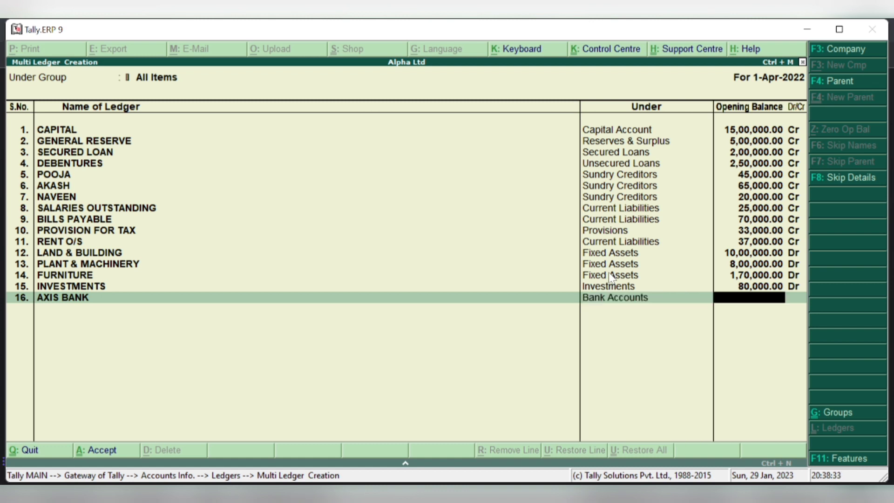
type("225000")
key("Return")
key("Return")
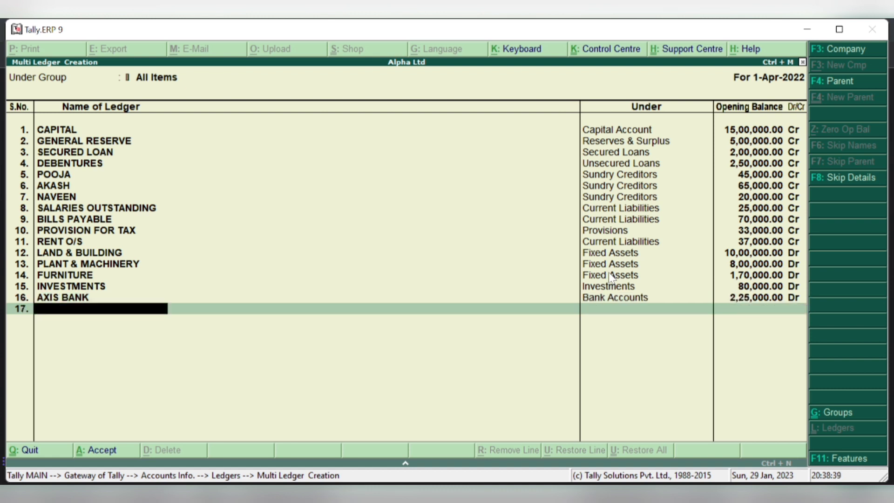
- Add the SBI ledger under Bank Accounts with a 1,75,000 Dr opening balance
type("SBI")
key("Return")
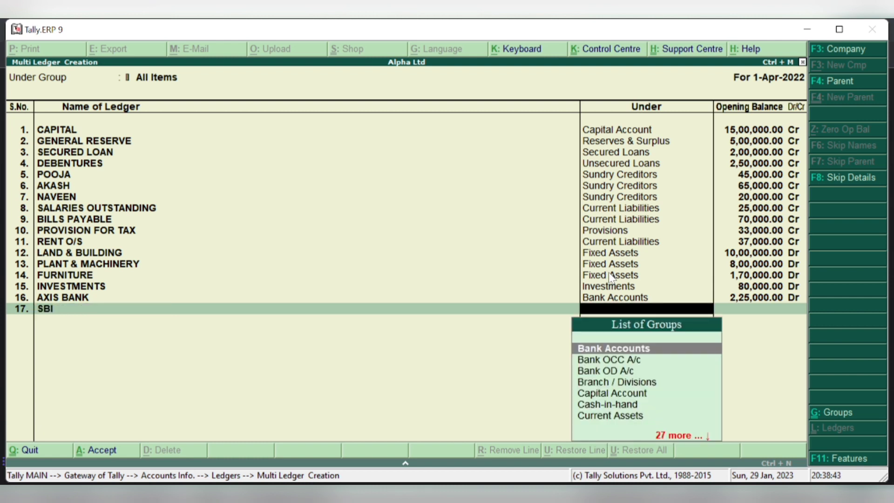
key("Return")
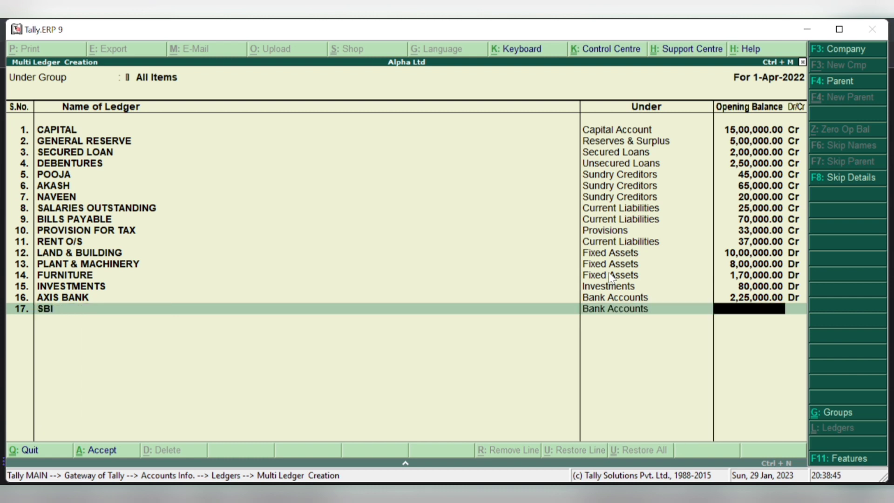
type("1,75,0")
type("000")
key("Return")
key("Return")
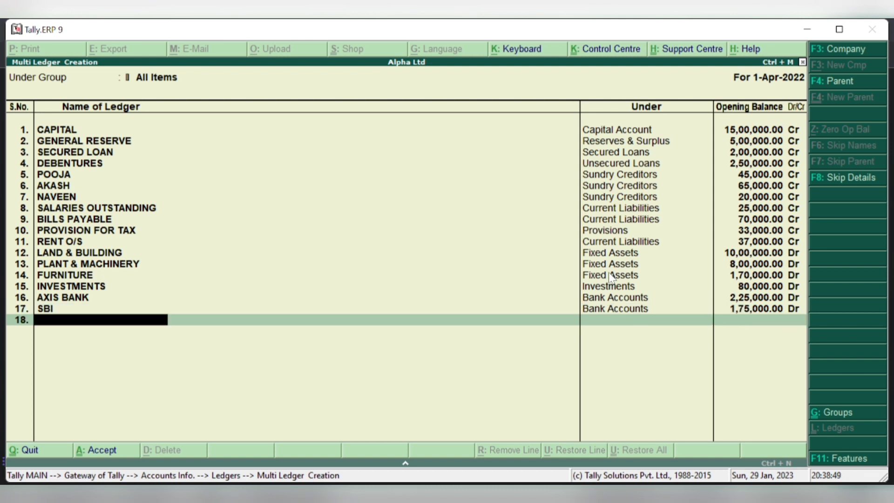
- Enter ledger PREPAIOD EXPENSES in row 18 under Current Assets at 5,000 Dr
type("PREPAIOD")
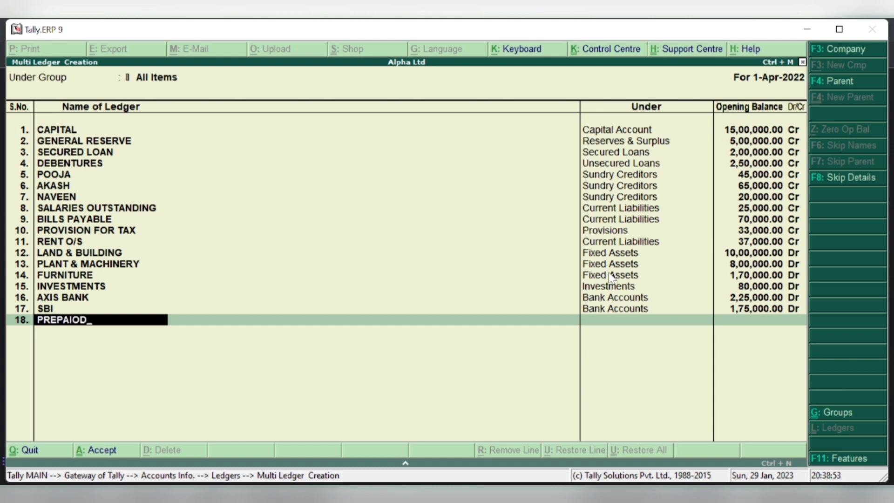
type(" EXPENSES")
key("Return")
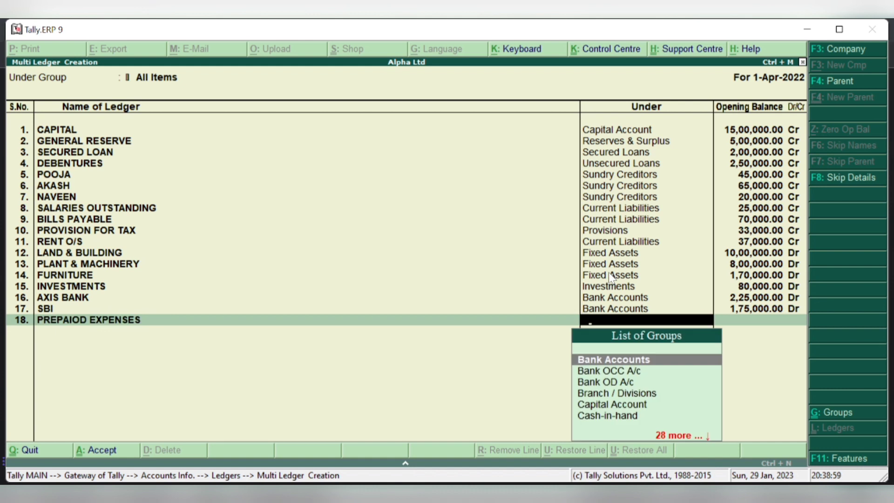
type("ASS")
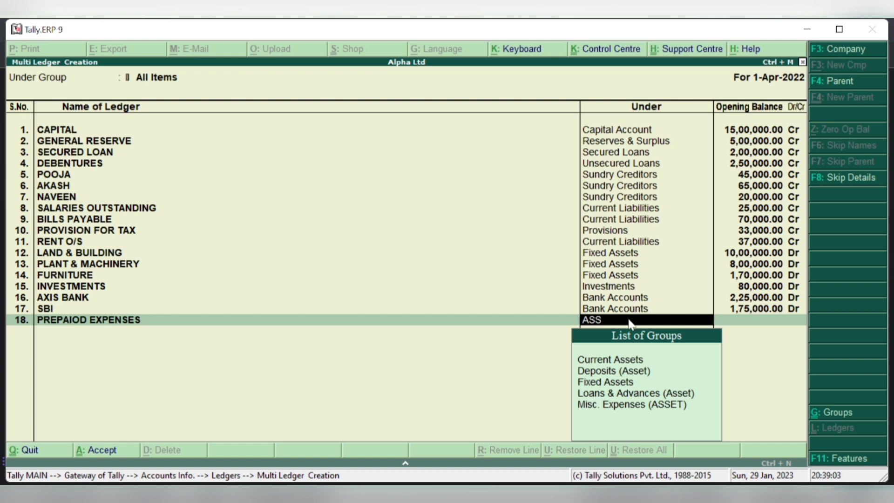
key("Down")
key("Return")
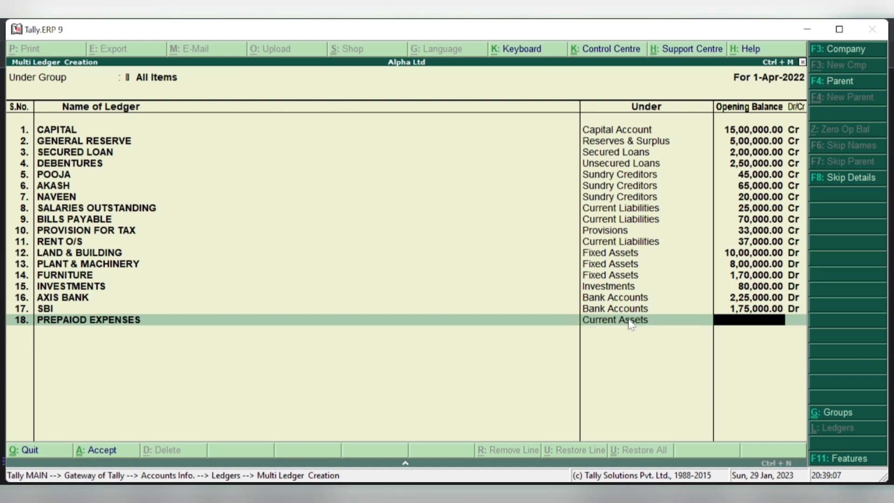
type("5000")
key("Return")
key("Return")
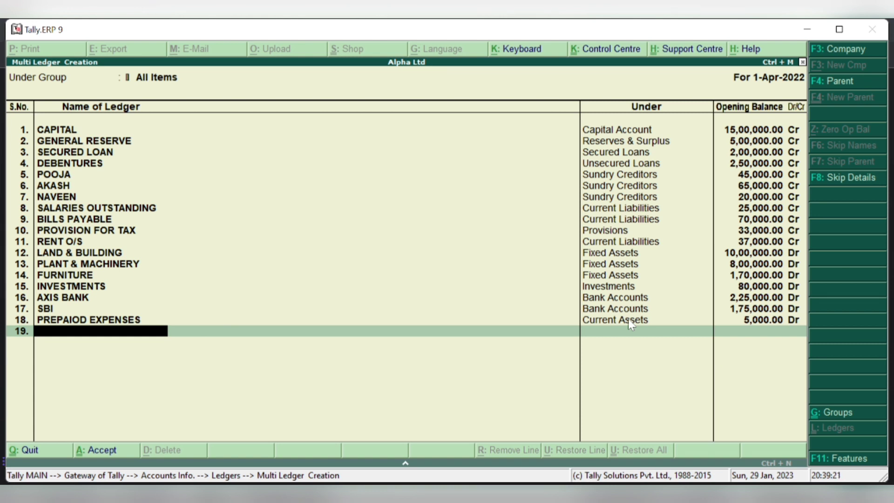
- Enter BILLS RECEIVABLE in row 19 under Current Assets with 85,000 Dr, correcting the group filter
type("BILLS RECEI")
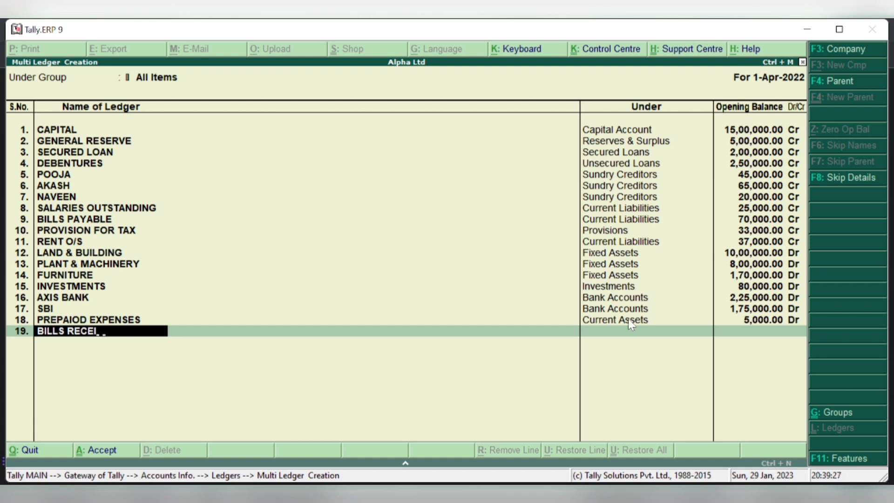
type("VABLE")
key("Return")
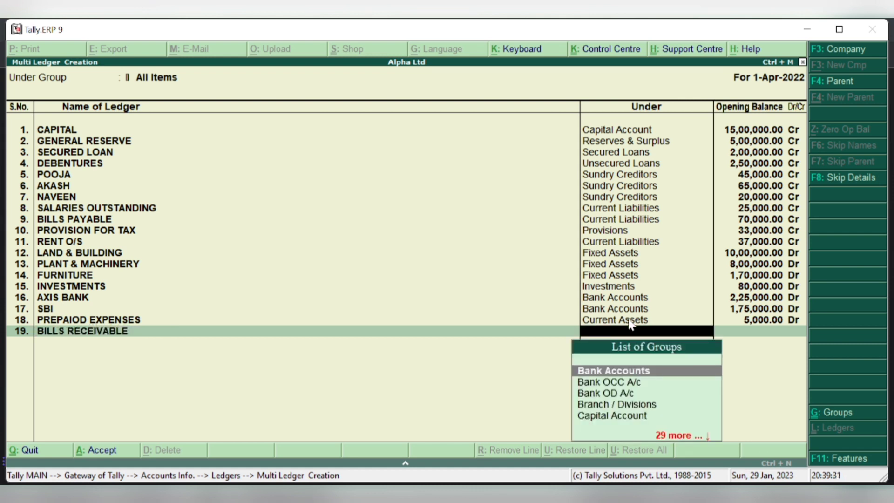
type("Bl")
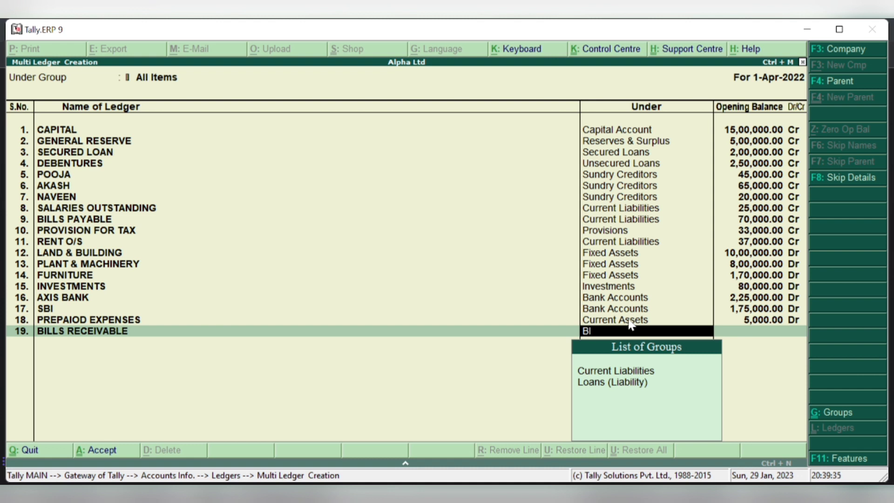
key("BackSpace")
key("BackSpace")
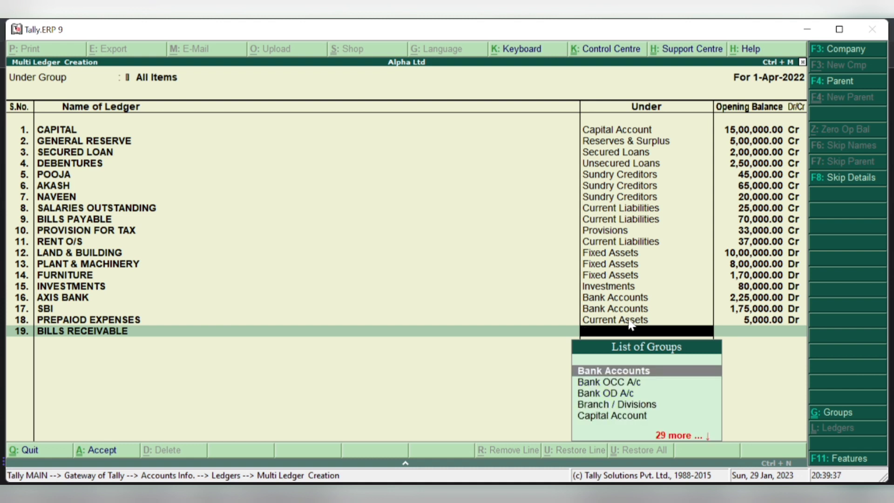
type("cu")
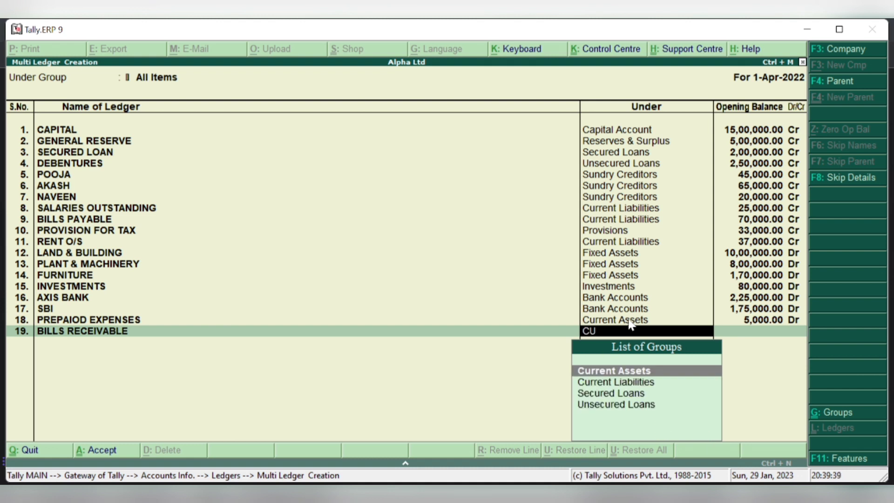
key("Return")
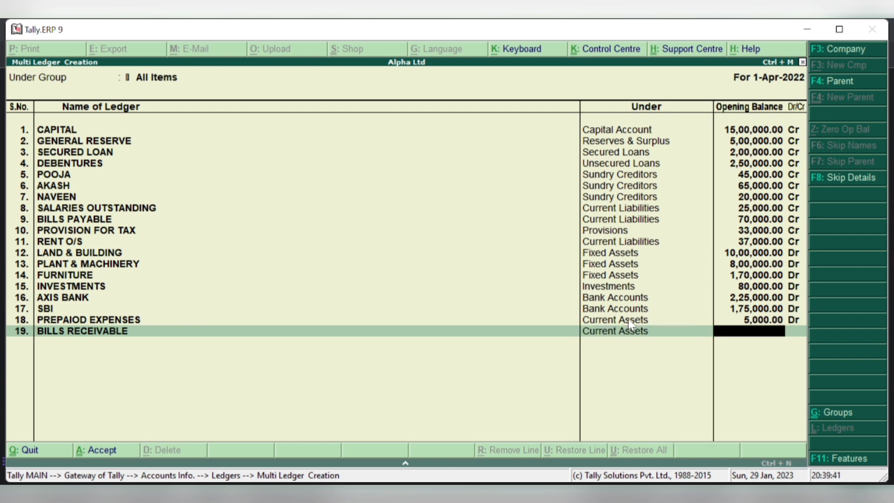
type("85000")
key("Return")
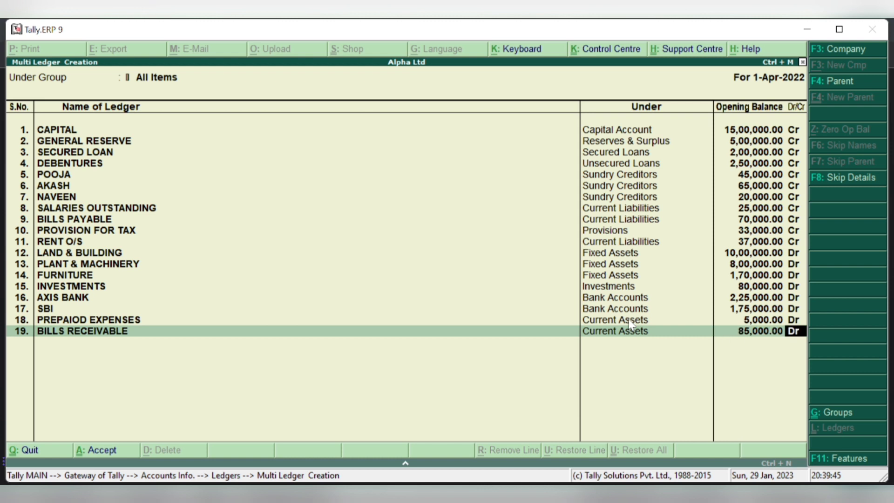
key("Return")
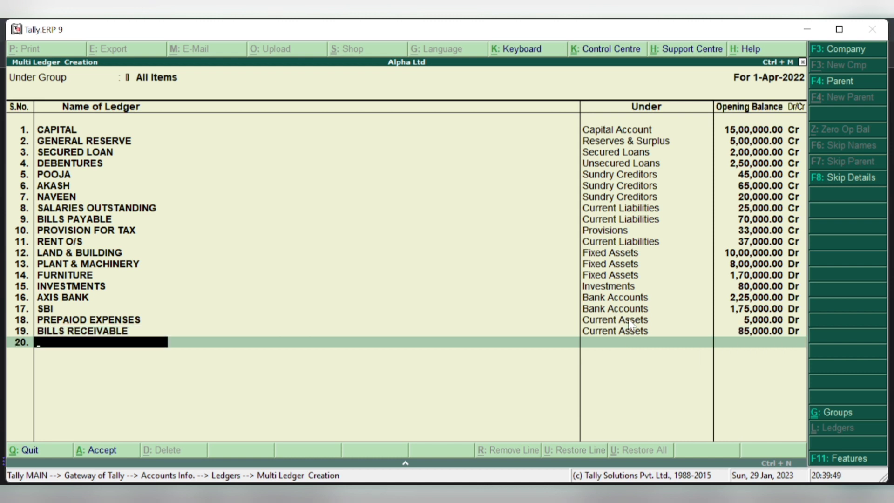
- Enter a debtor's ledger in row 20 under Sundry Debtors at 30,000.00 Dr, accepting its bill-wise breakup
type("RAHU;")
key("Return")
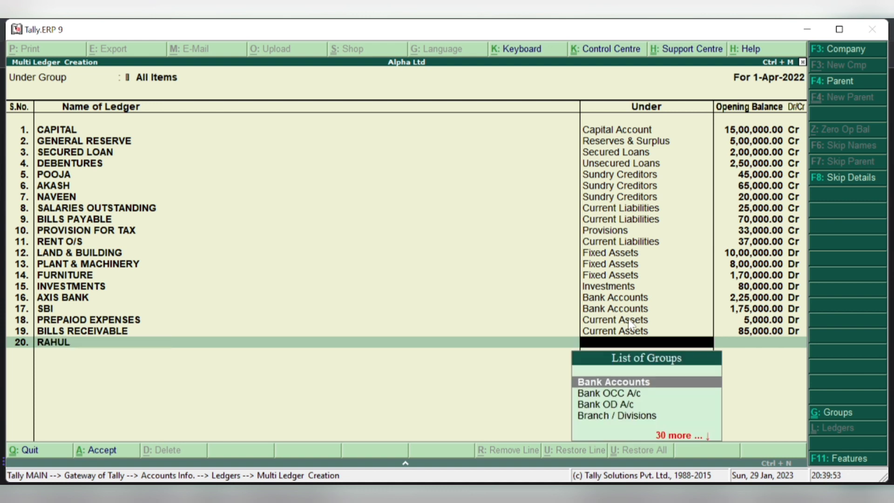
type("DE")
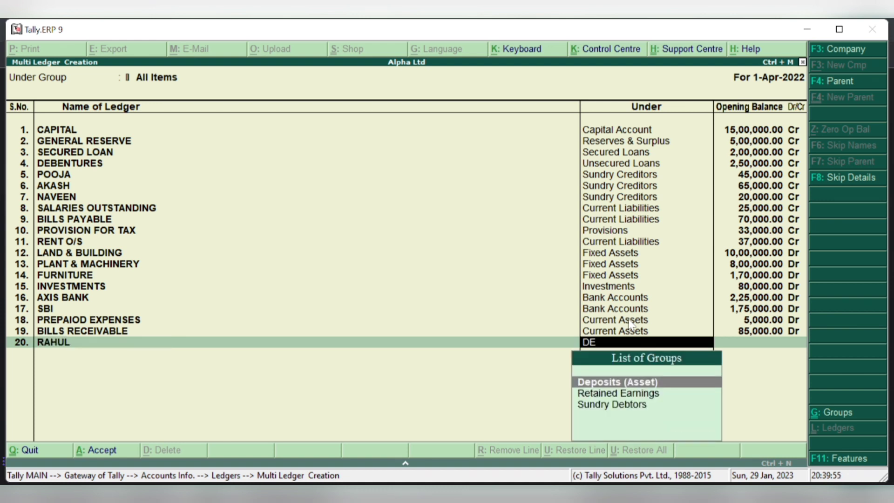
key("Down")
key("Down")
key("Return")
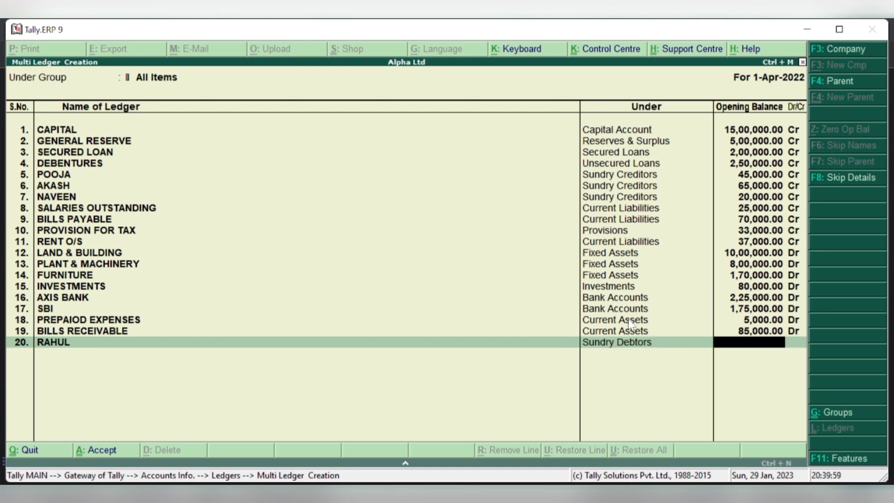
type("30000")
key("Return")
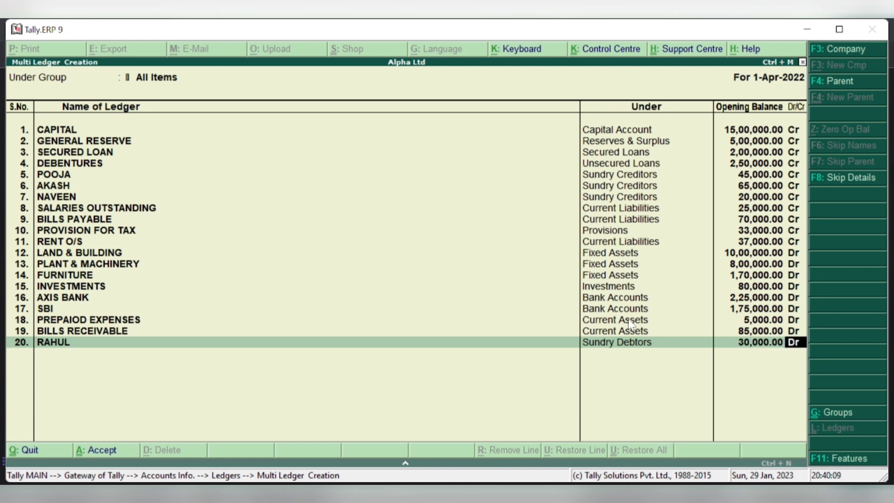
key("Return")
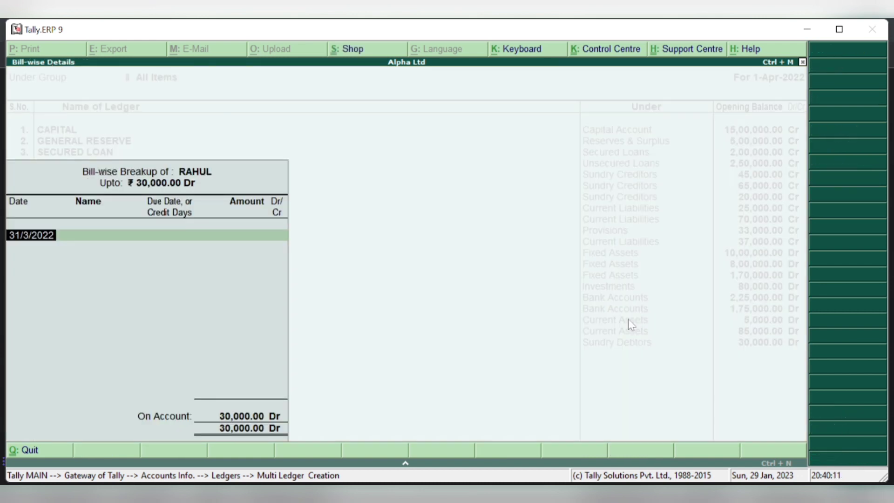
key("Return")
key("Return")
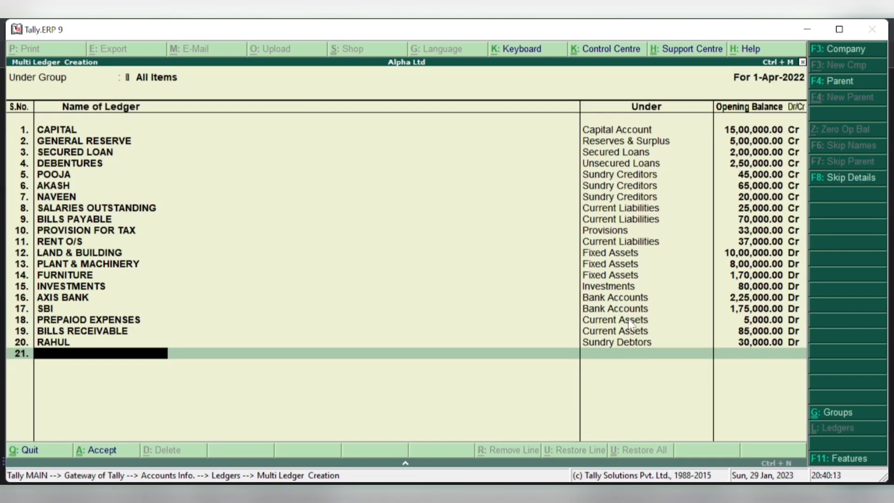
- Enter a debtor's ledger in row 21 under Sundry Debtors at 40,000.00 Dr, accepting its bill-wise breakup
type("SEEMA")
key("Return")
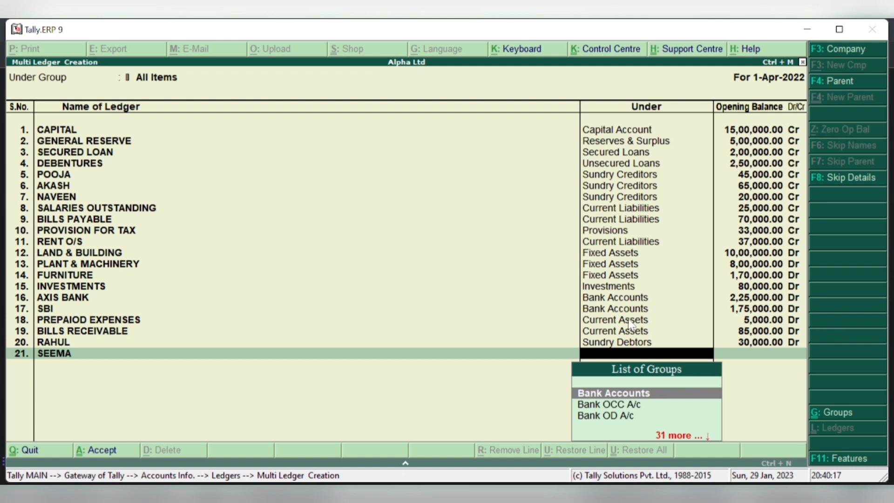
type("DE")
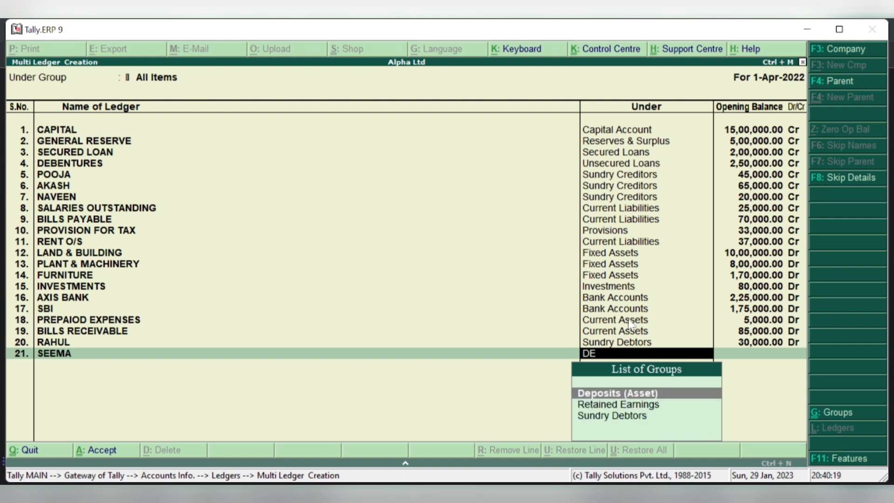
key("Down")
key("Down")
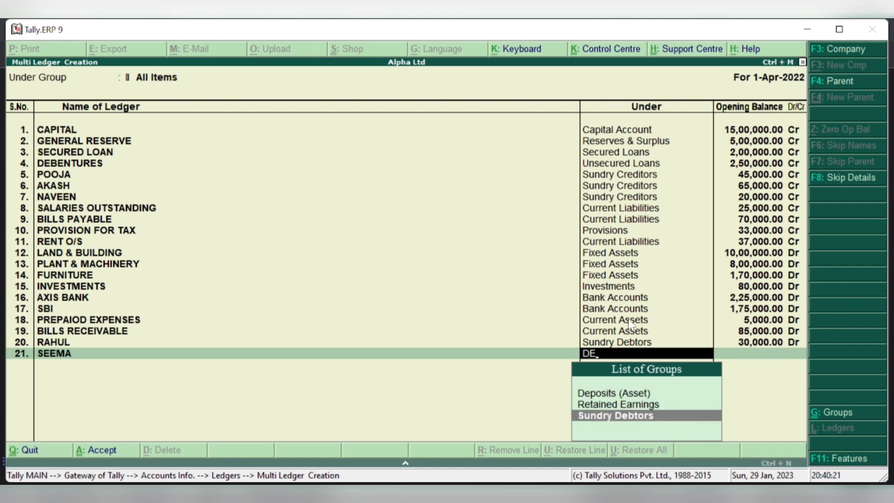
key("Return")
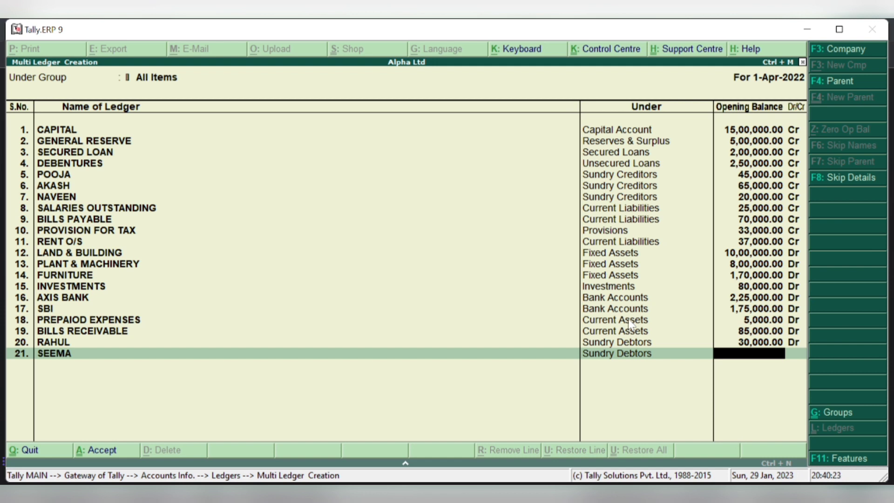
type("40,000")
key("Return")
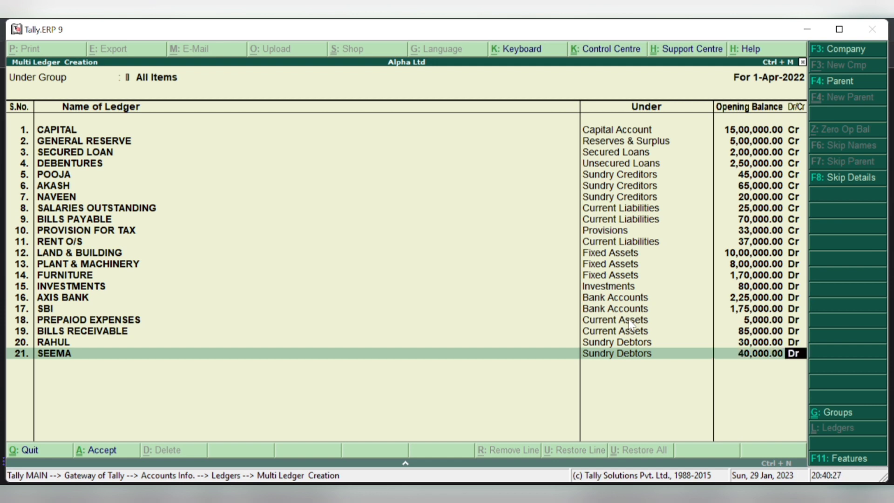
key("Return")
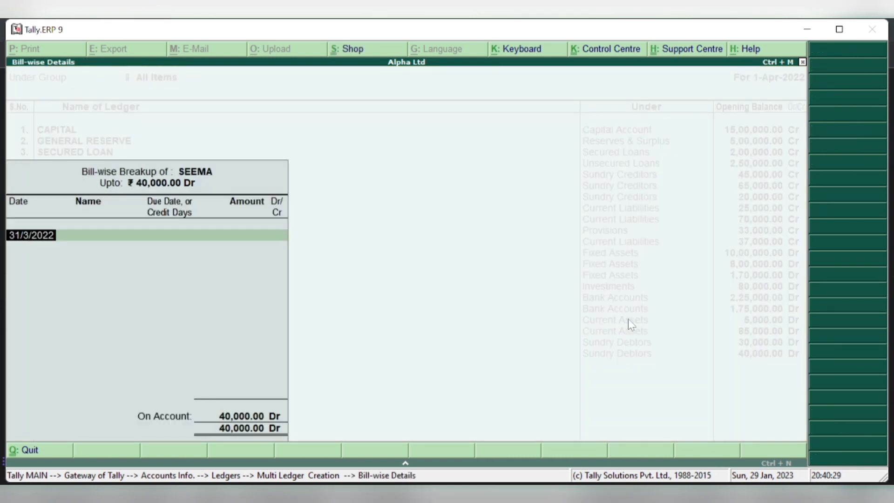
key("Return")
key("Return")
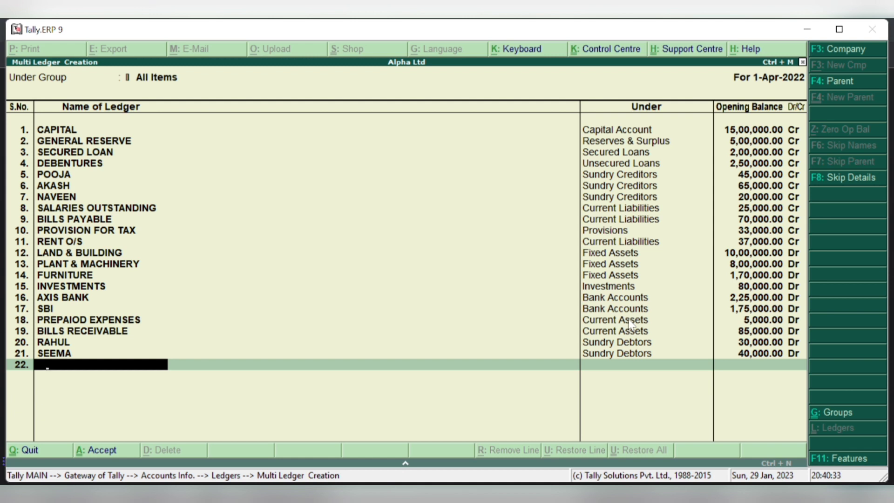
- Enter a debtor's ledger in row 22 under Sundry Debtors at 50,000.00 Dr, accepting its bill-wise breakup
type("MANGAL")
key("Return")
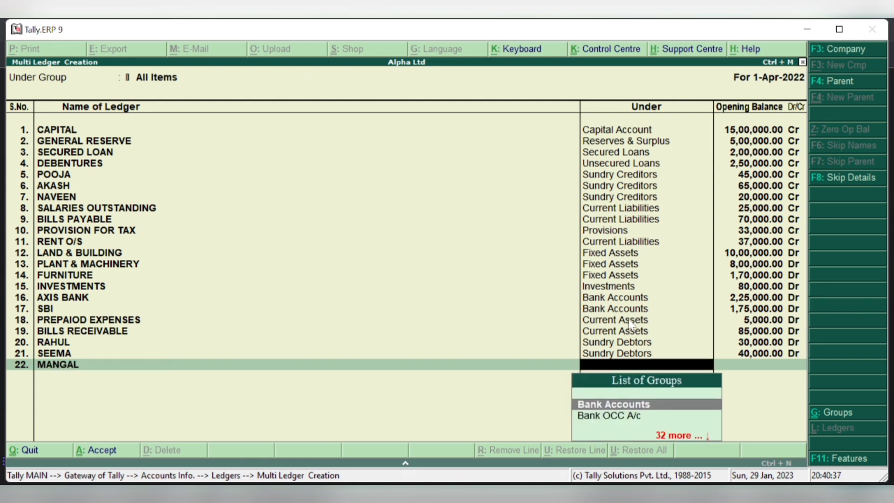
type("DE")
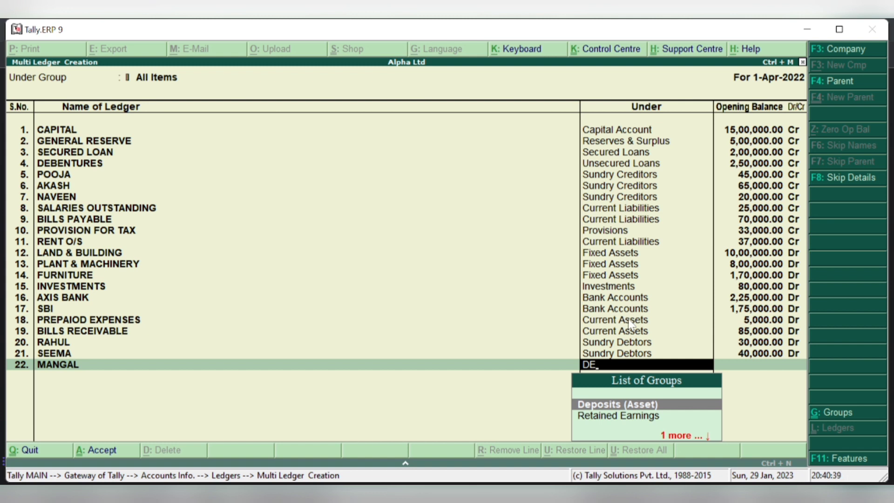
key("Down")
key("Down")
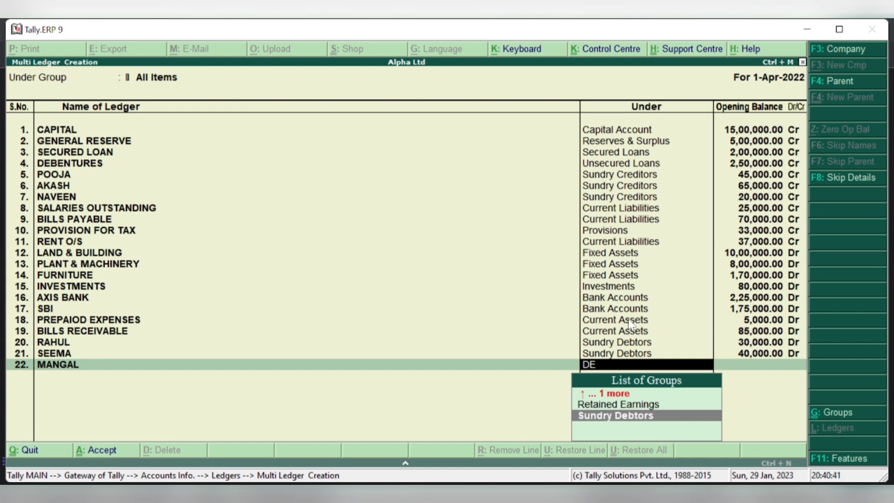
key("Return")
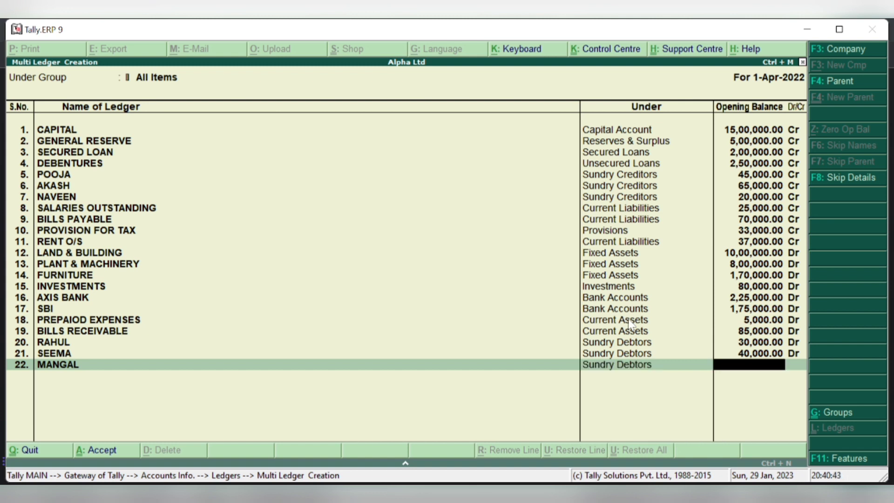
type("50000")
key("Return")
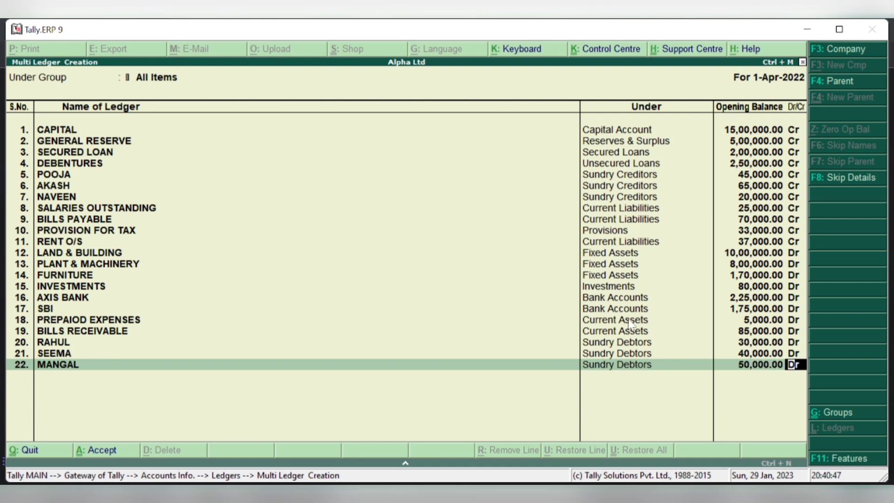
key("Return")
key("Return")
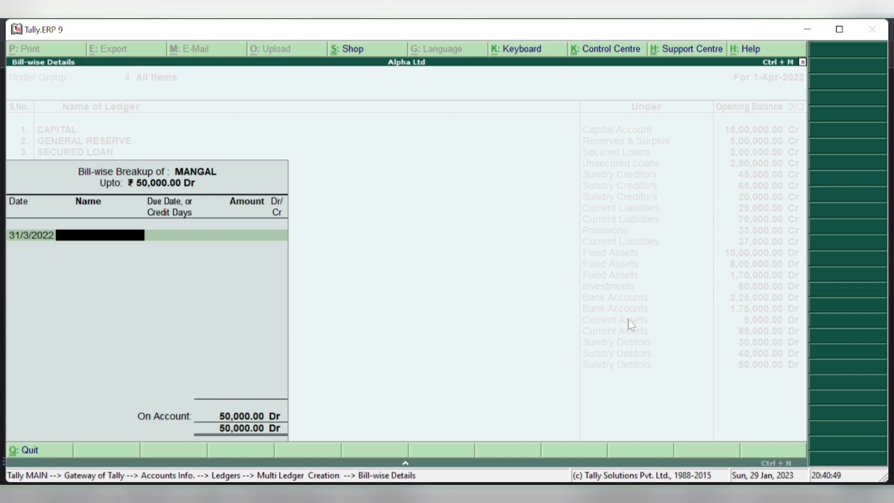
key("Return")
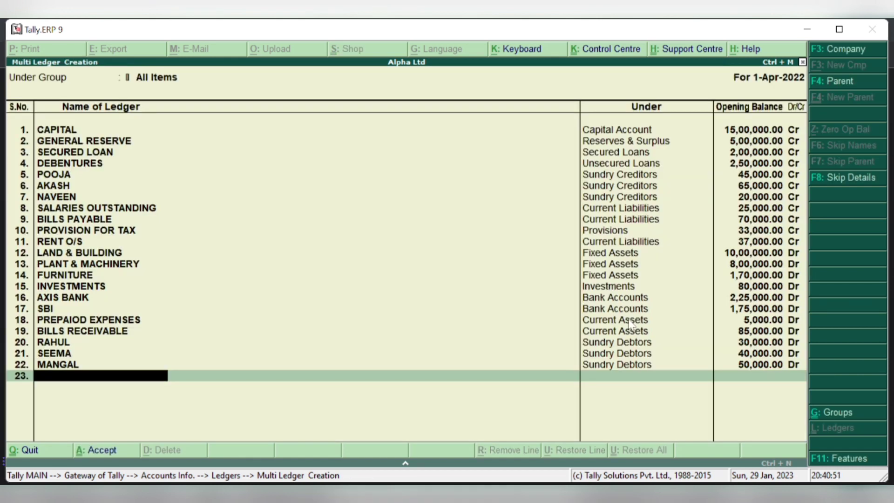
- Enter a debtor's ledger in row 23 under Sundry Debtors at 80,000.00 Dr, accepting its bill-wise breakup
type("RAVI")
key("Return")
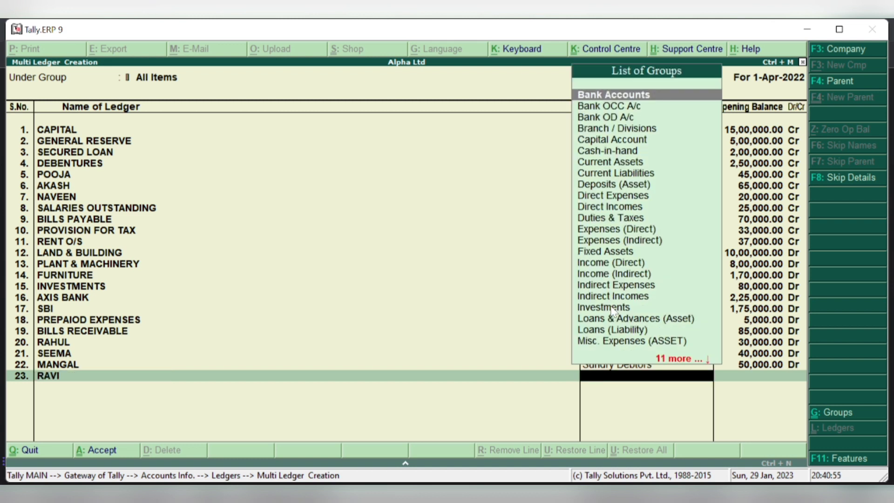
type("DE")
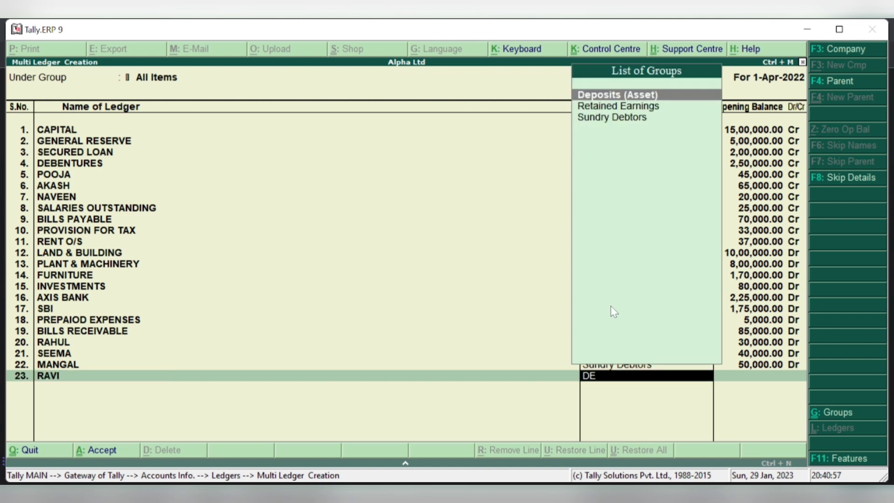
key("Down")
key("Down")
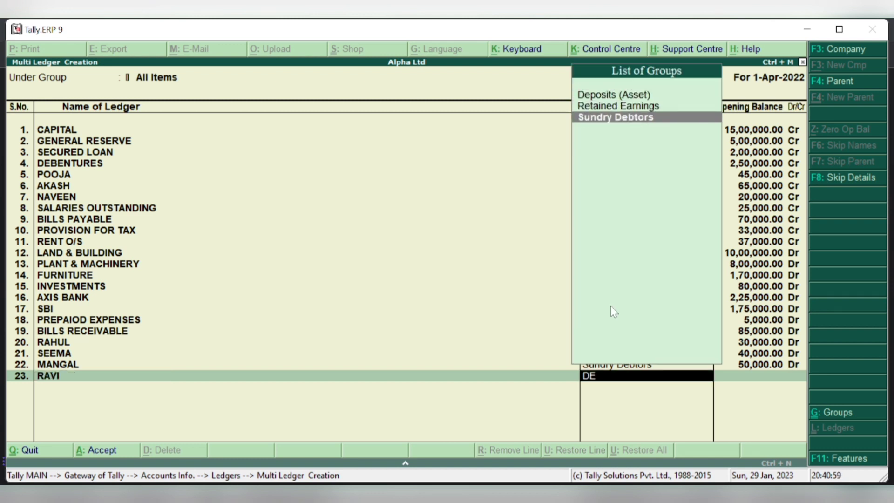
key("Return")
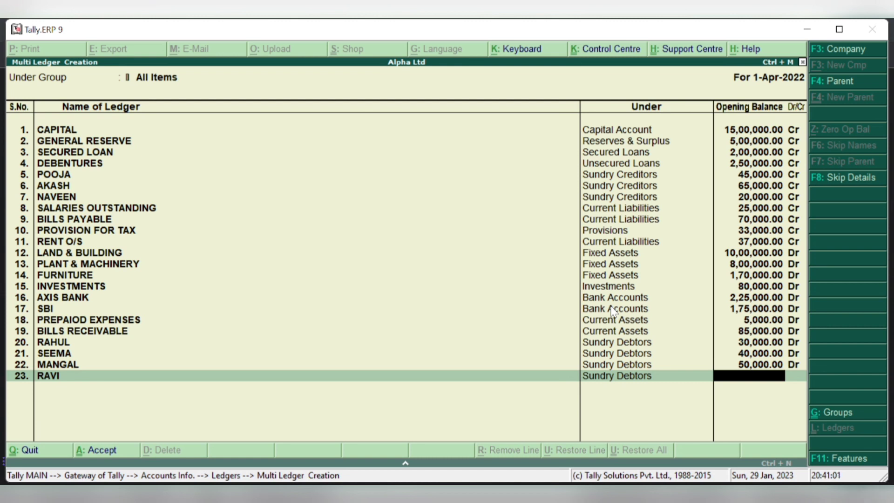
type("80000")
key("Return")
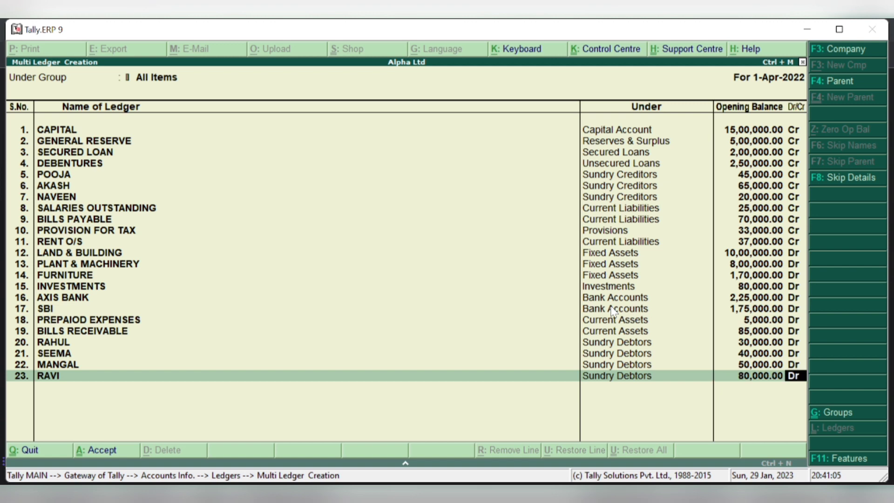
key("Return")
key("Return")
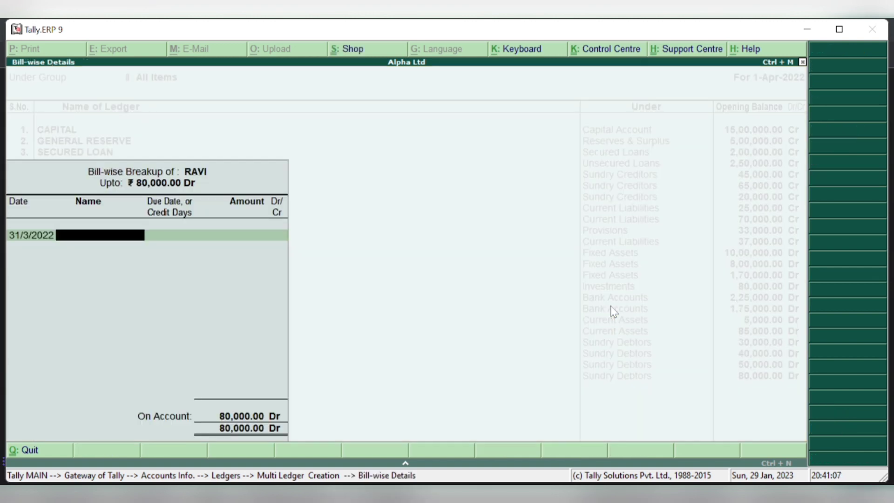
key("Return")
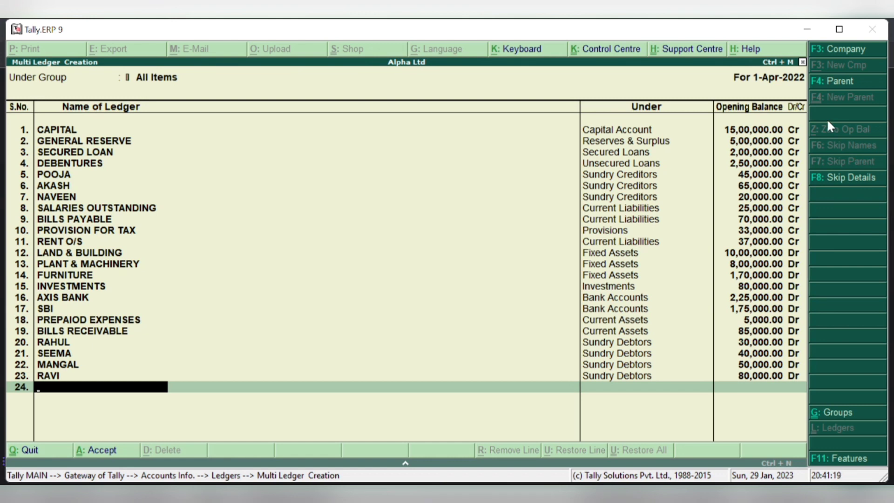
- Decline quitting the Multi Ledger Creation screen and request the Accept? prompt for the 23 ledgers
key("Escape")
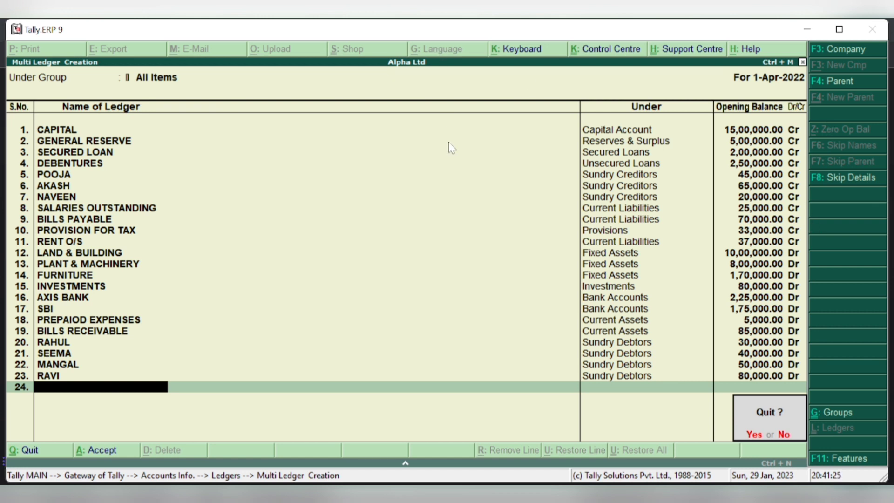
key("n")
key("Return")
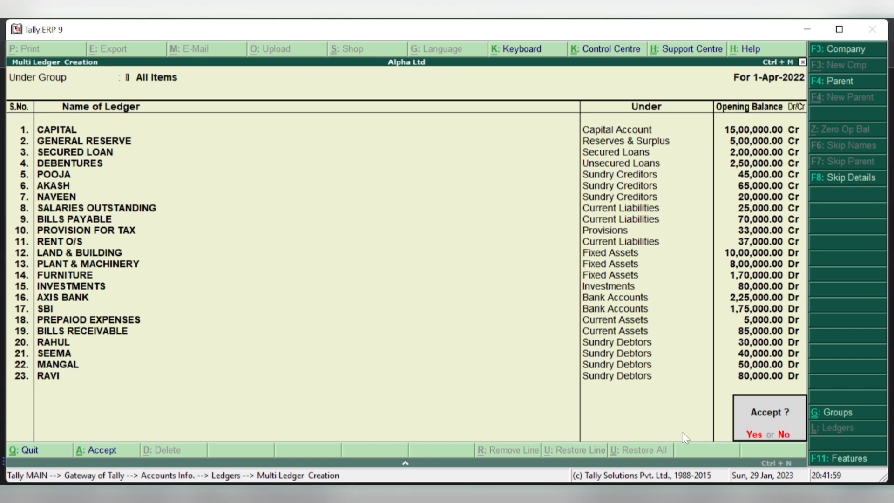
- Accept the Multi Ledger Creation list, saving all 23 ledgers with their opening balances
key("Return")
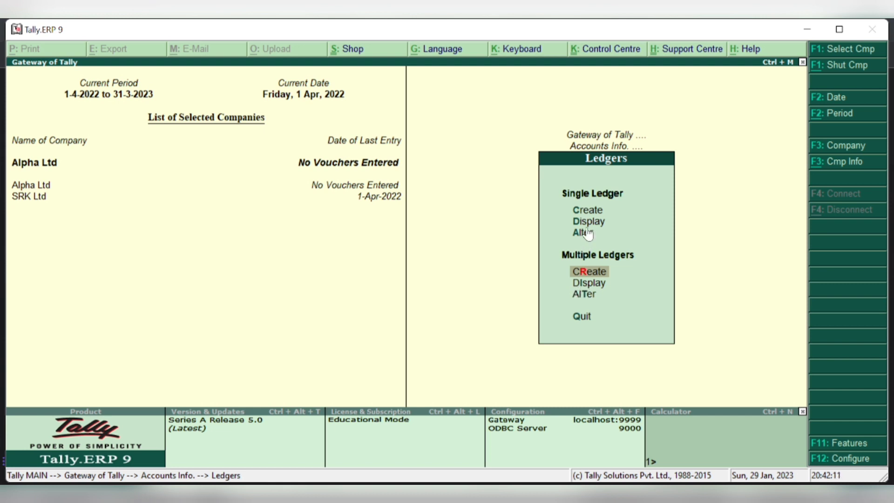
key("a")
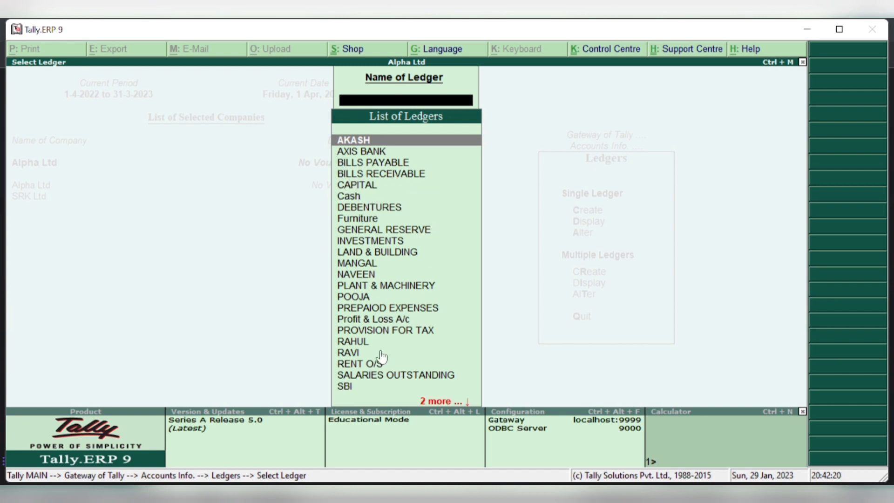
scroll(446, 408, "down", 1)
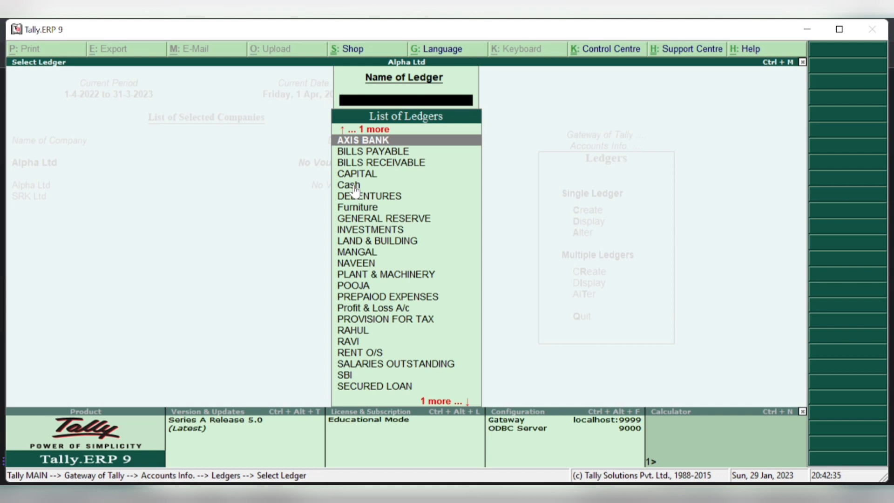
key("Escape")
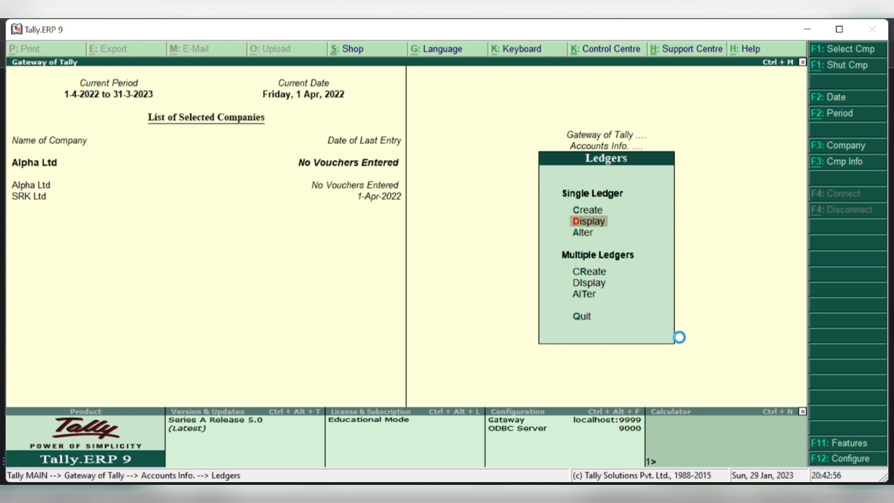
- Alter all ledgers of All Items together and give Cash an opening balance of 30,000.00 Dr
key("i")
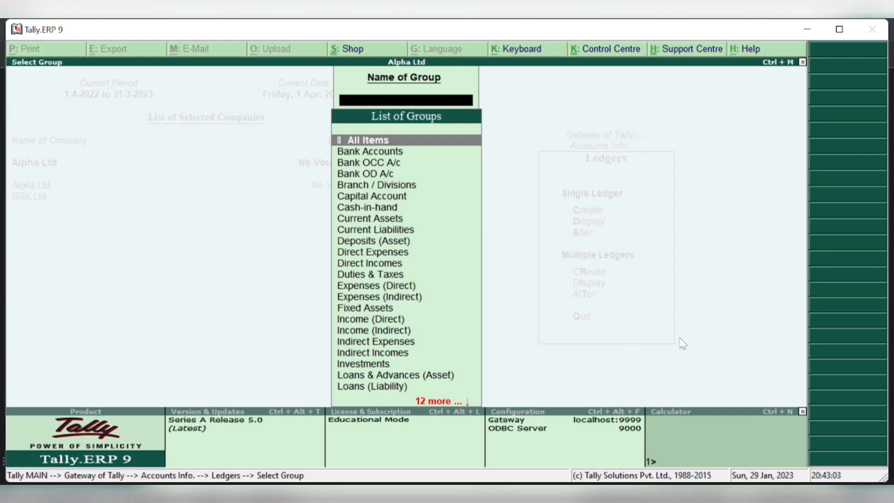
key("Return")
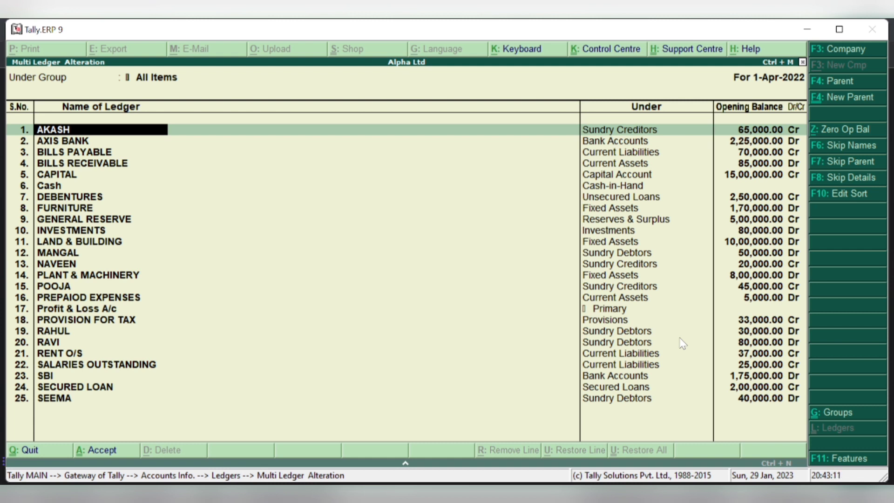
key("Return")
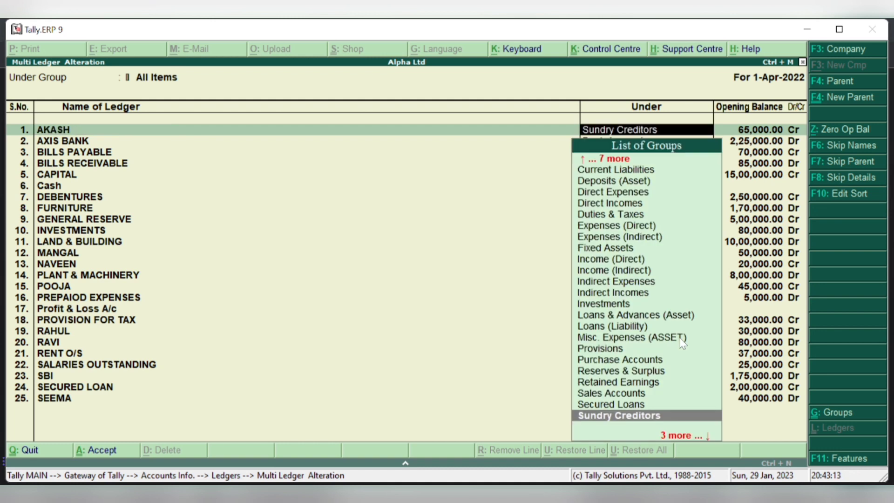
key("Return")
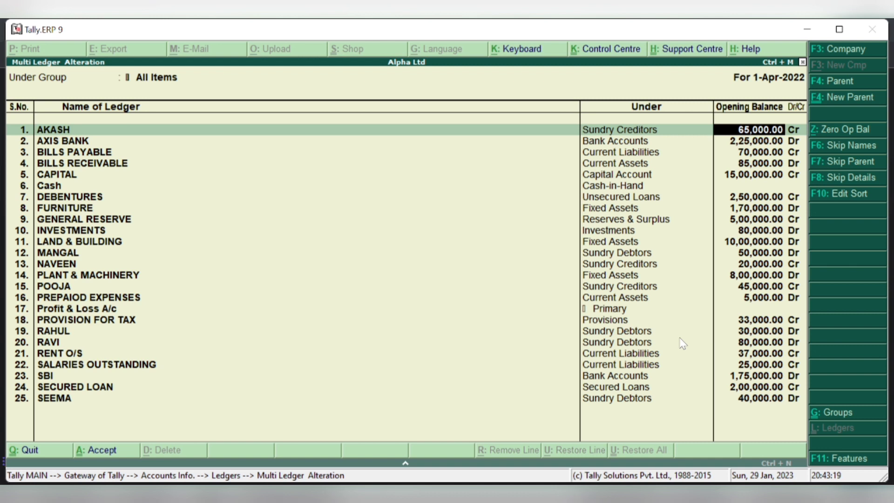
key("Down")
key("Down")
key("Down")
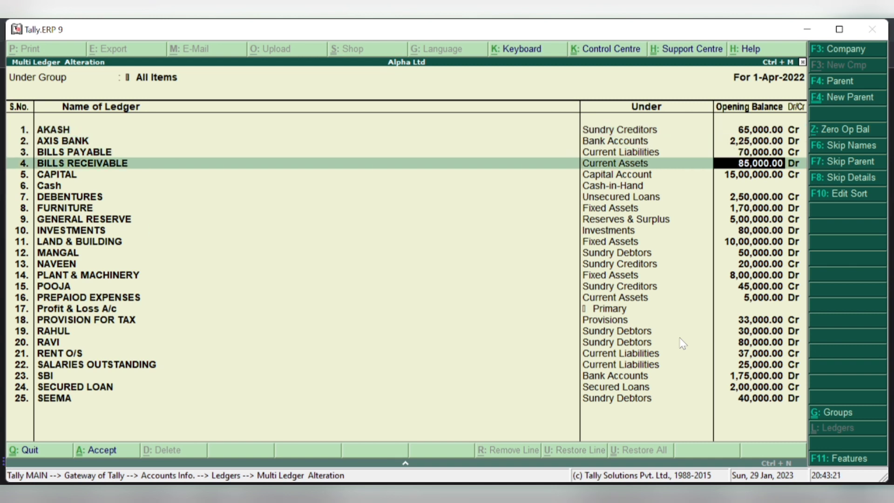
key("Down")
key("Down")
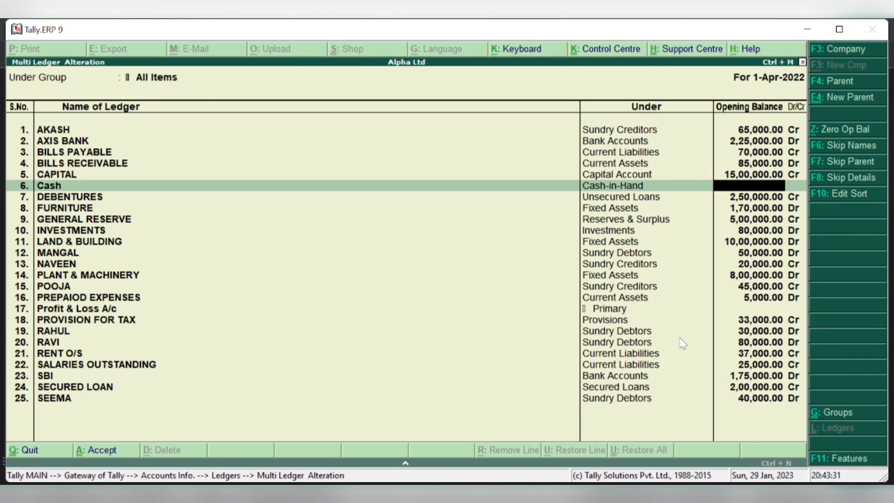
type("30000")
key("Return")
key("Return")
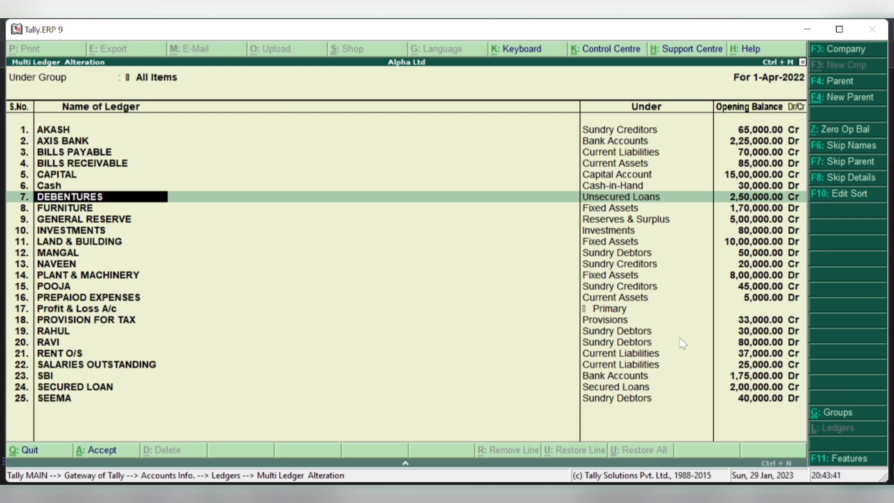
- Remove the CAPITAL line from the list and save the ledger alterations
key("Up")
key("Up")
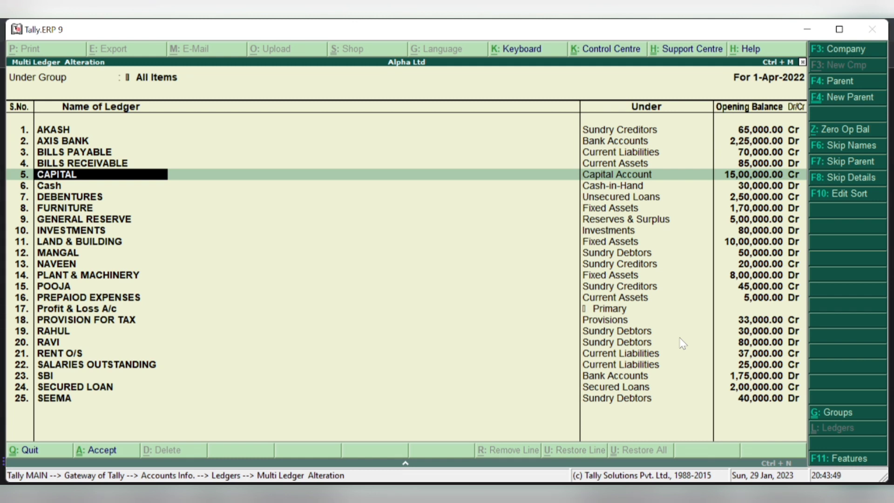
key("BackSpace")
key("Return")
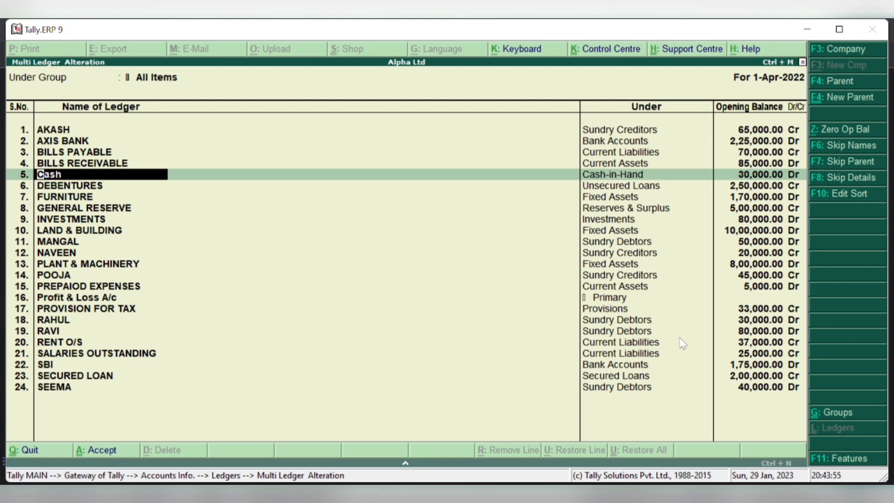
key("Return")
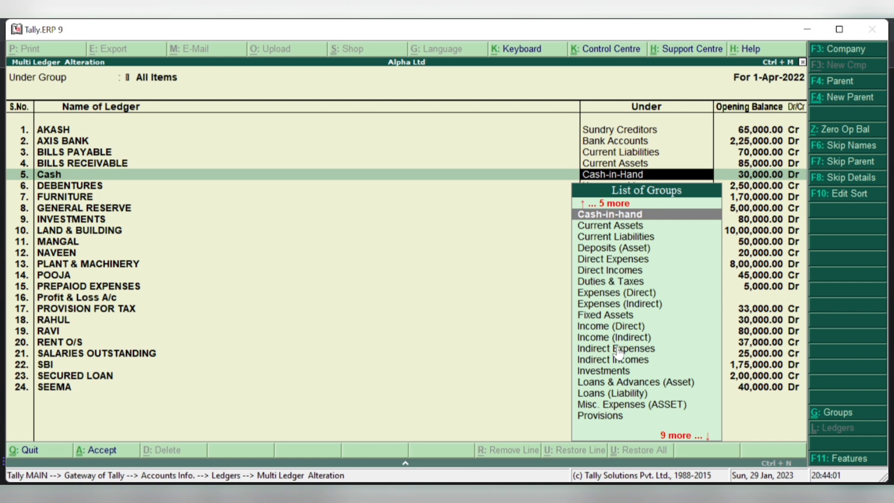
key("Return")
key("Down")
key("Down")
key("Down")
key("Down")
key("Down")
key("Down")
key("Down")
key("Down")
key("Down")
key("Down")
key("Down")
key("Down")
key("Down")
key("Down")
key("Down")
key("Down")
key("Down")
key("Down")
key("Down")
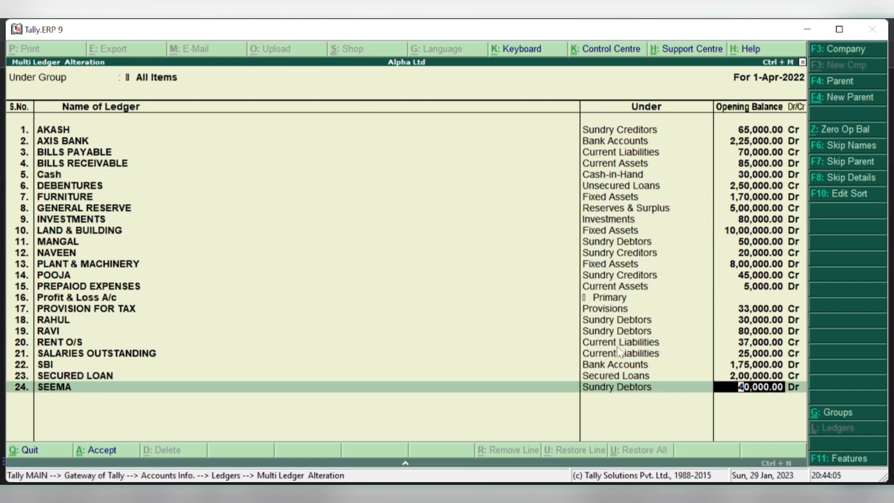
key("Return")
key("Return")
key("Return")
key("Return")
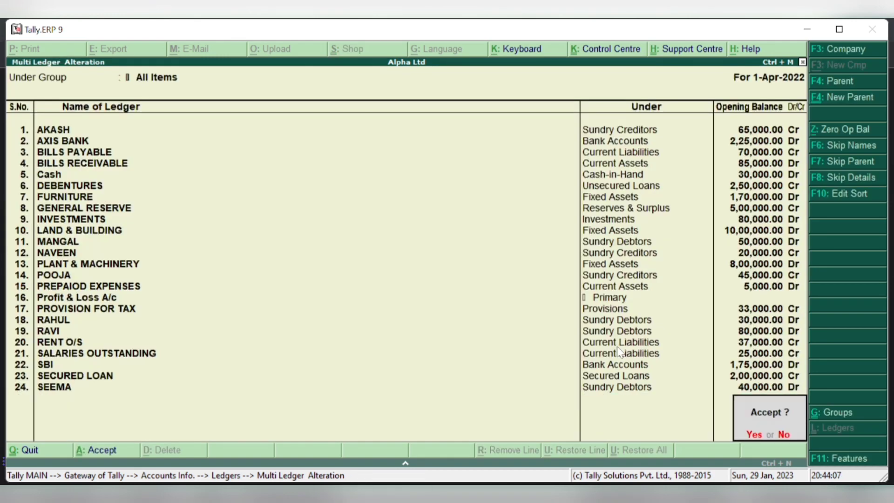
key("Return")
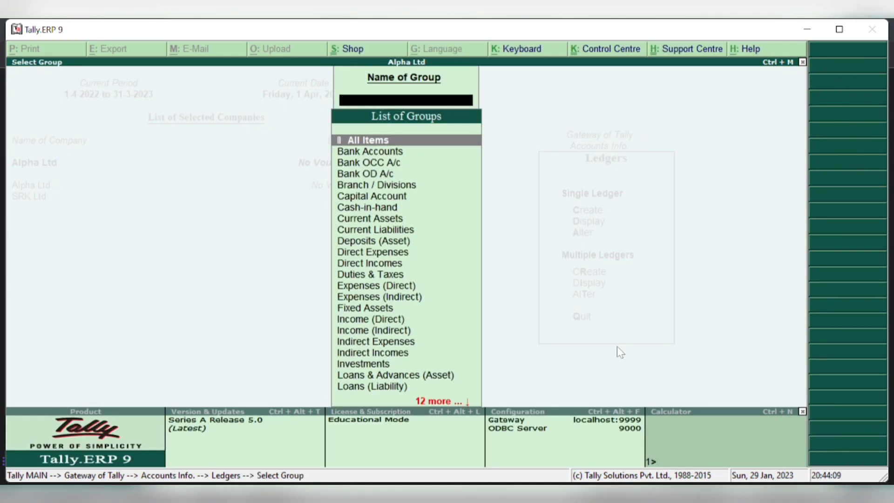
- Reopen Multi Ledger Alteration for All Items, now showing Cash at 30,000.00 Dr
key("Escape")
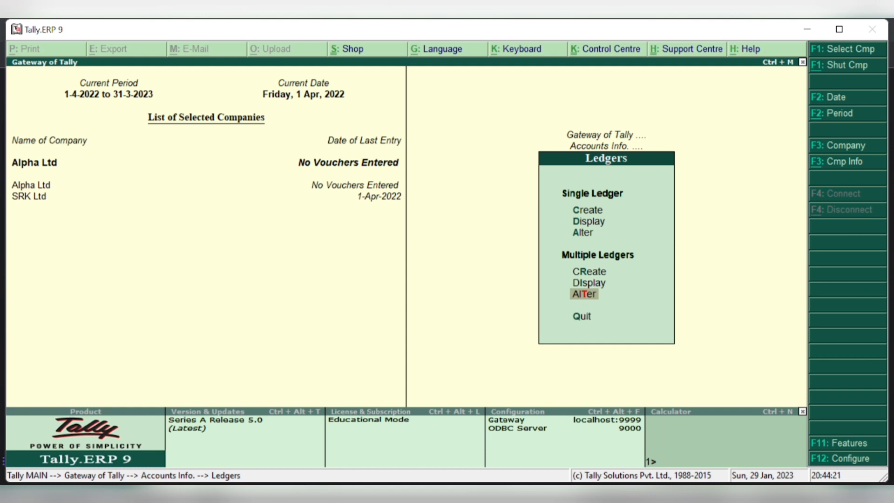
key("Return")
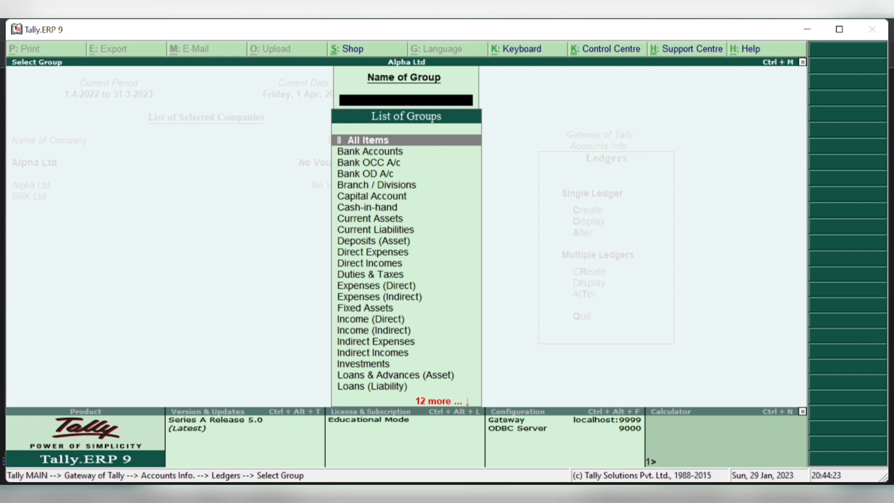
left_click(371, 138)
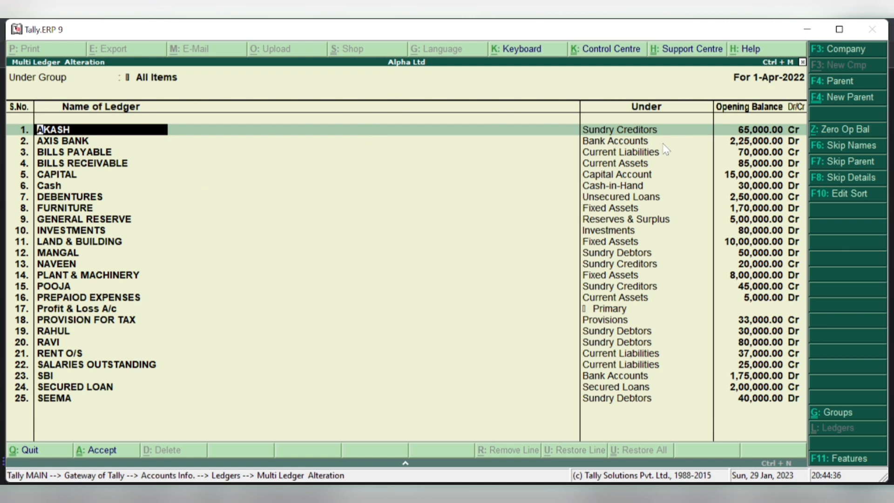
- Set AKASH's opening balance under Sundry Creditors to 65,000.00
key("Return")
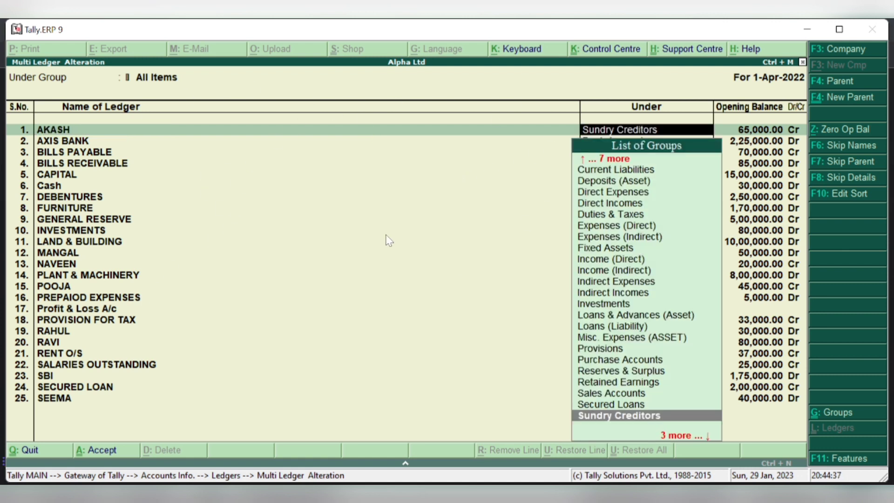
key("Return")
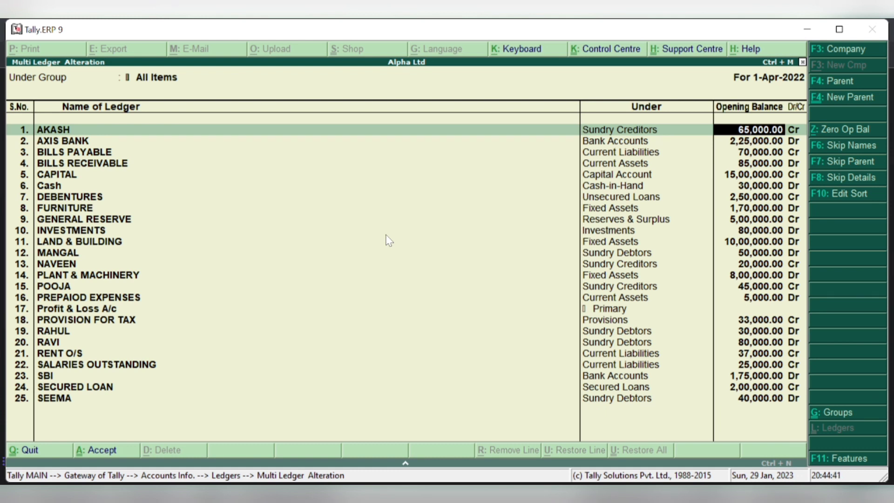
type("70000")
key("BackSpace")
key("BackSpace")
key("BackSpace")
key("BackSpace")
key("BackSpace")
type("650000")
key("BackSpace")
key("Down")
key("Down")
key("Down")
key("Down")
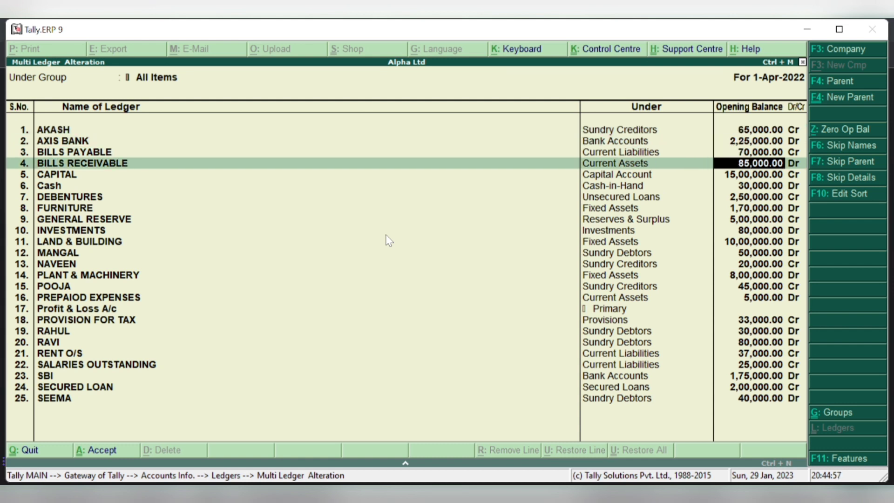
- Give Profit & Loss A/c an opening balance of 3,00,000.00 Cr
key("Down")
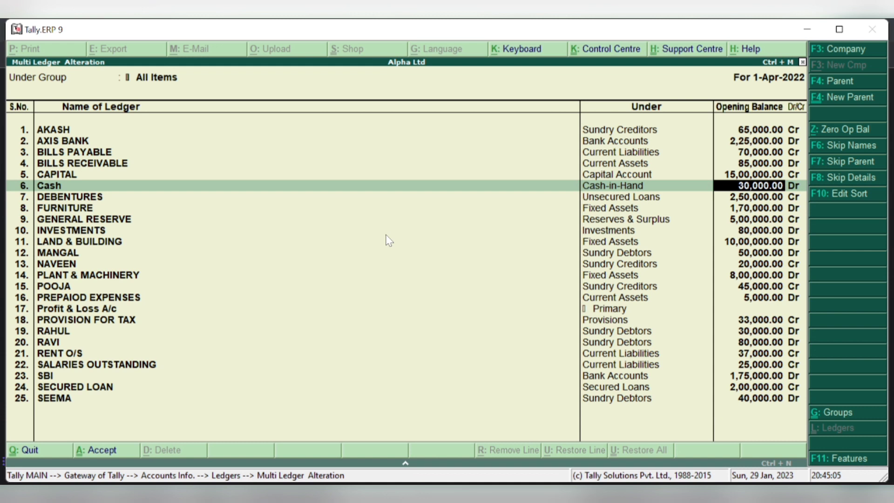
key("Down")
key("Down")
key("Down")
key("Down")
key("Down")
key("Down")
key("Down")
key("Down")
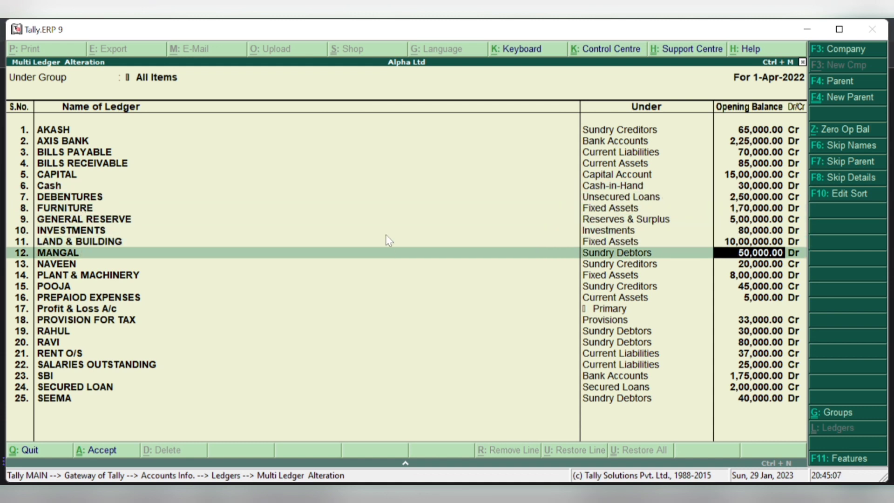
key("Down")
key("Down")
key("Down")
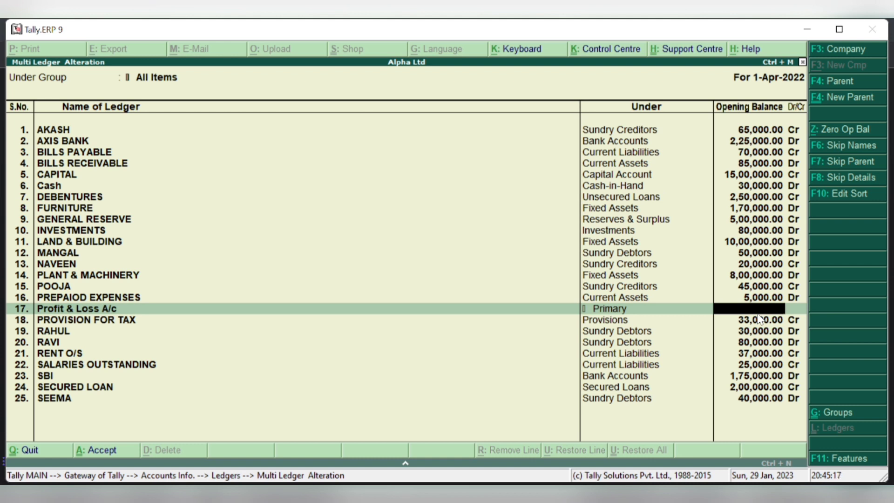
type("3,")
type("00,000")
key("Return")
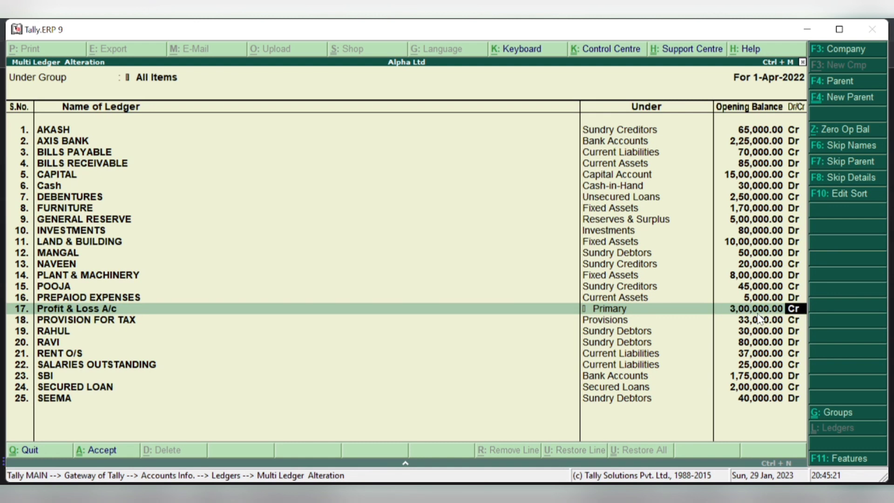
key("Return")
- Leave SEEMA's 40,000.00 Dr on account and save all 25 ledger balances
key("Down")
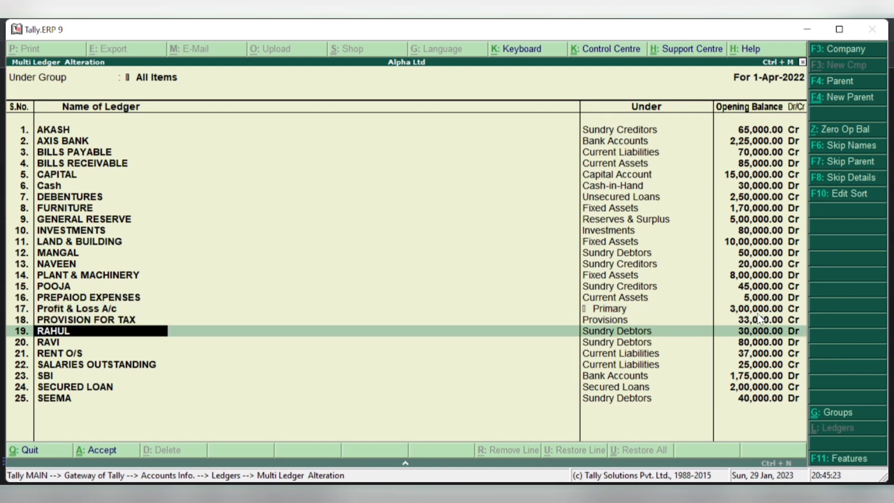
key("Down")
key("Down")
key("Down")
key("Down")
key("Down")
key("Down")
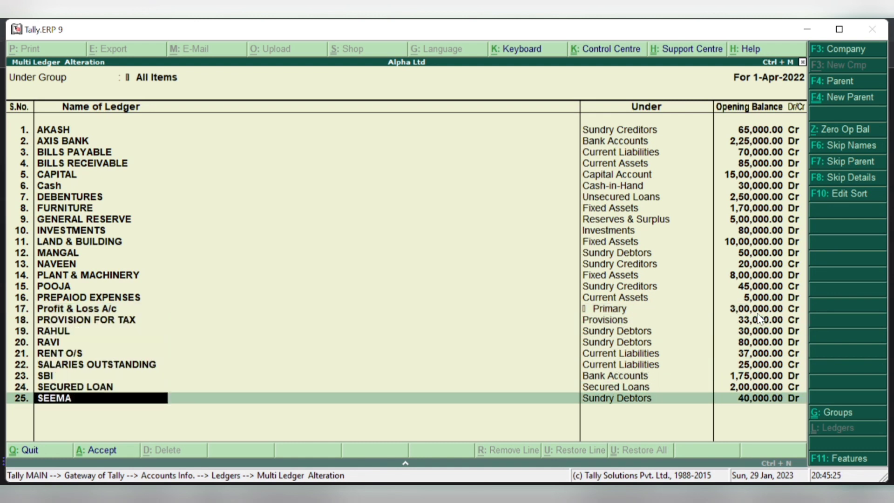
key("Return")
key("Return")
key("Return")
key("Return")
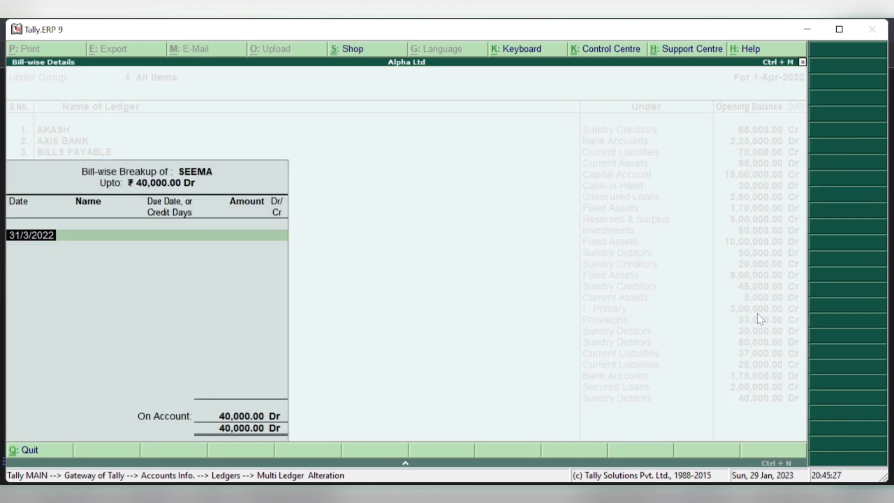
key("Return")
key("Return")
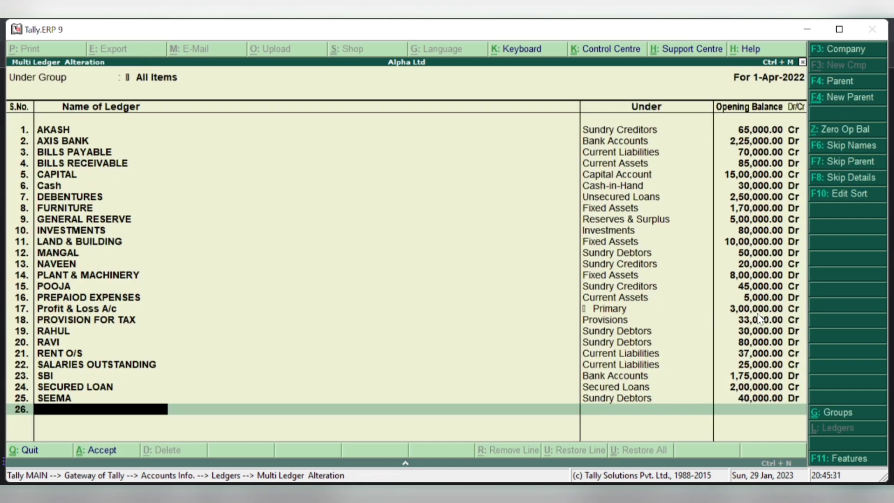
key("Return")
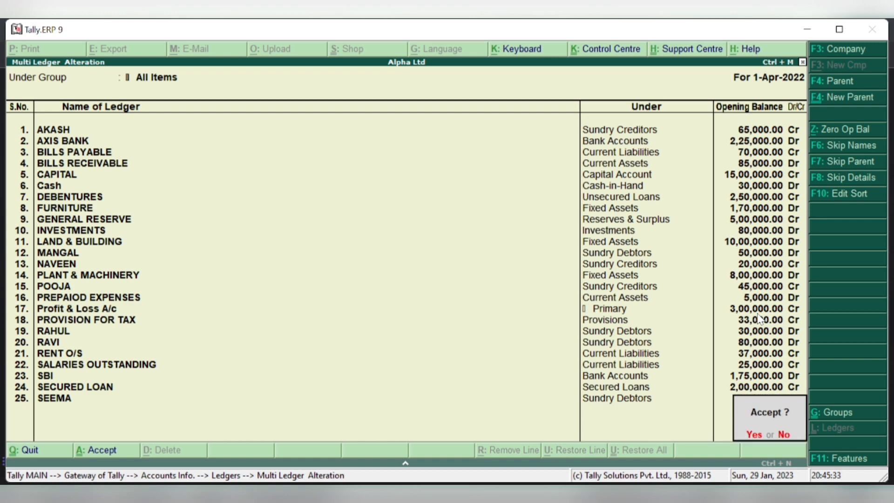
key("Return")
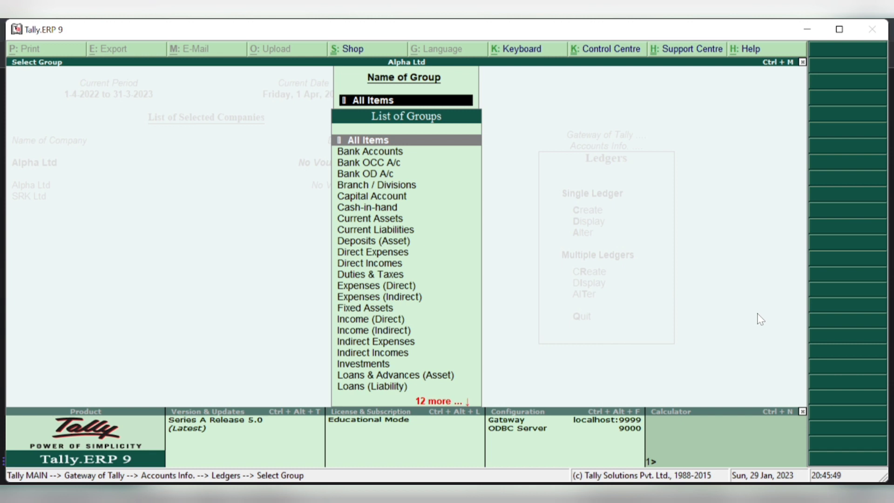
- Return to Gateway of Tally and open Inventory Info > Units of Measure > Create
key("BackSpace")
key("Escape")
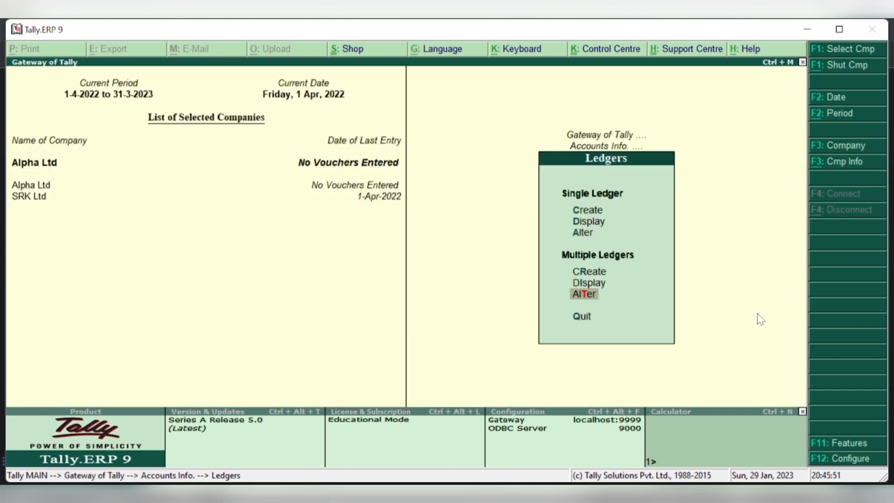
key("Escape")
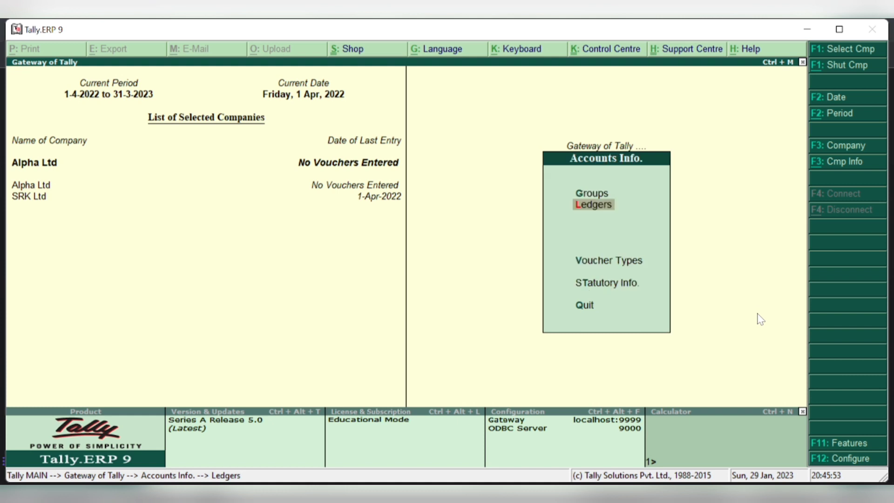
key("Escape")
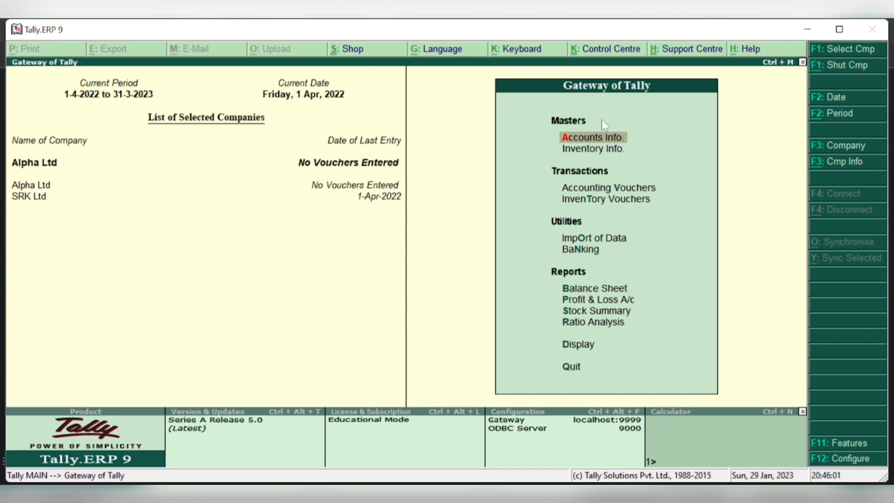
left_click(592, 150)
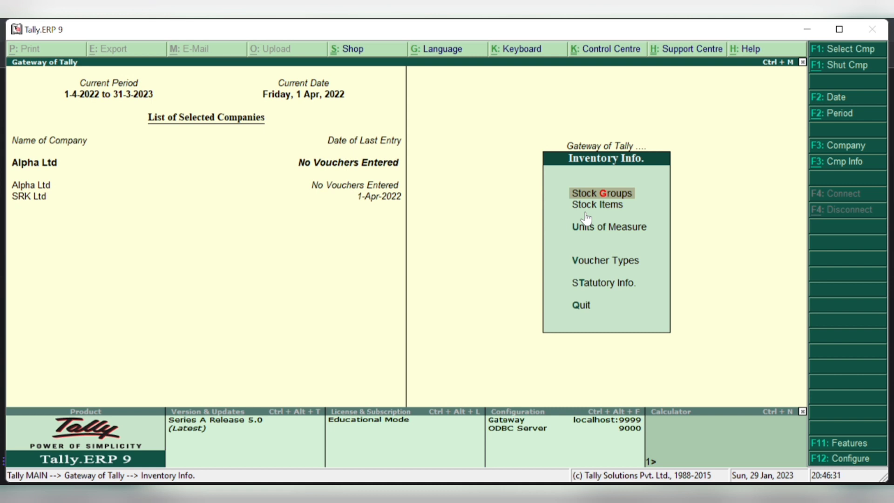
key("Down")
key("Down")
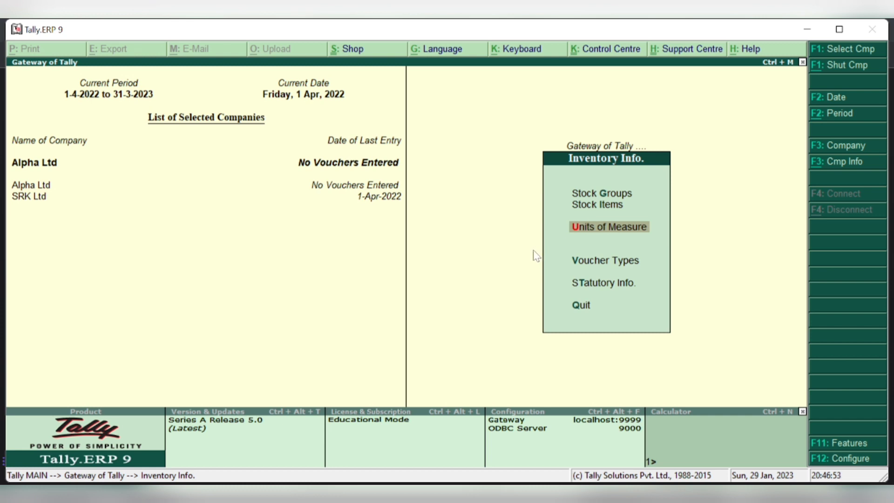
key("Return")
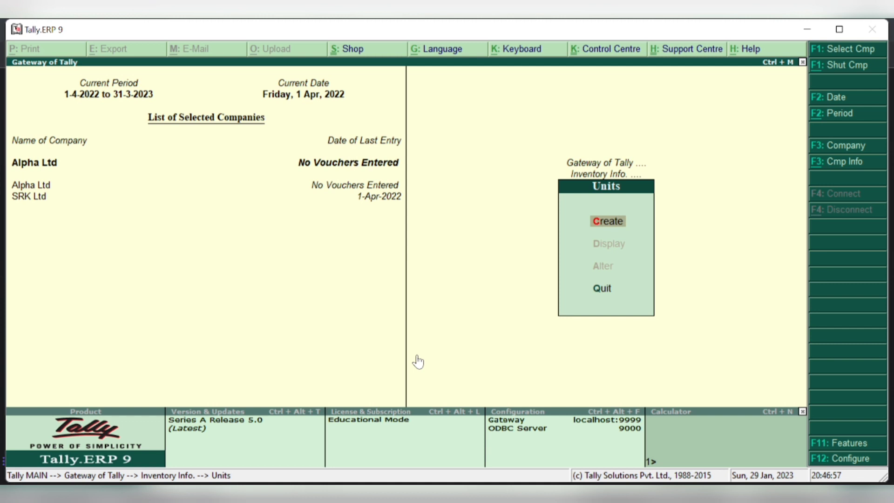
key("Return")
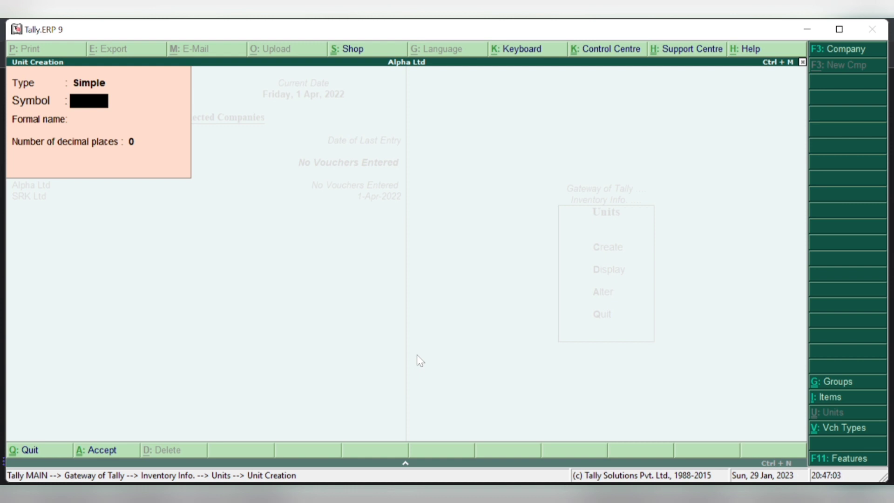
- Create the simple unit NOS, formal name NUMBERS, with 0 decimal places
type("NOS")
key("Return")
type("NU")
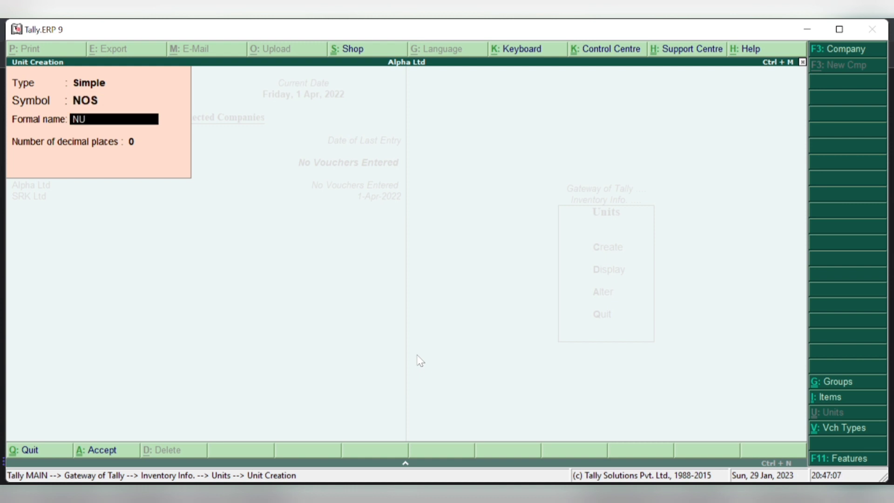
type("MBERSA")
key("Return")
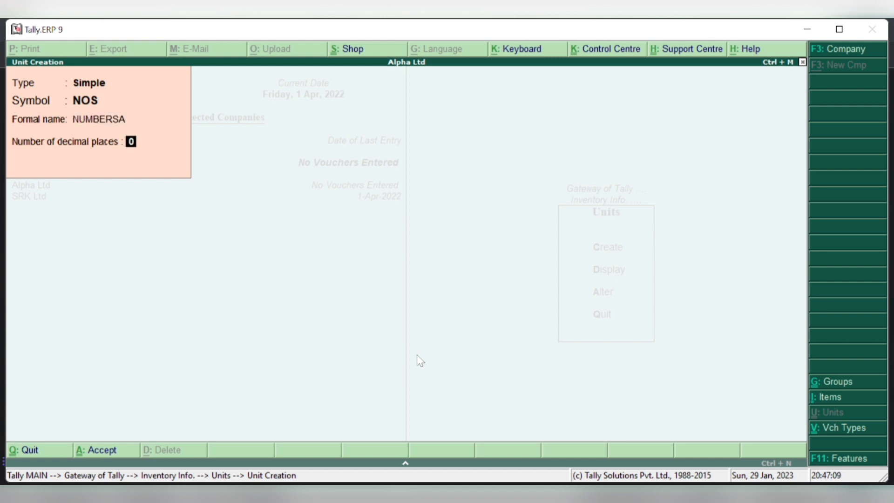
key("BackSpace")
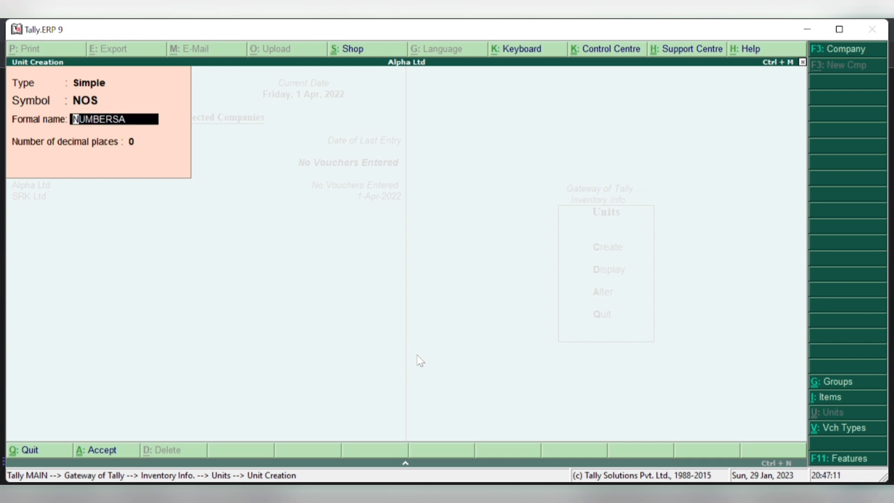
type("NUMBERS")
key("Return")
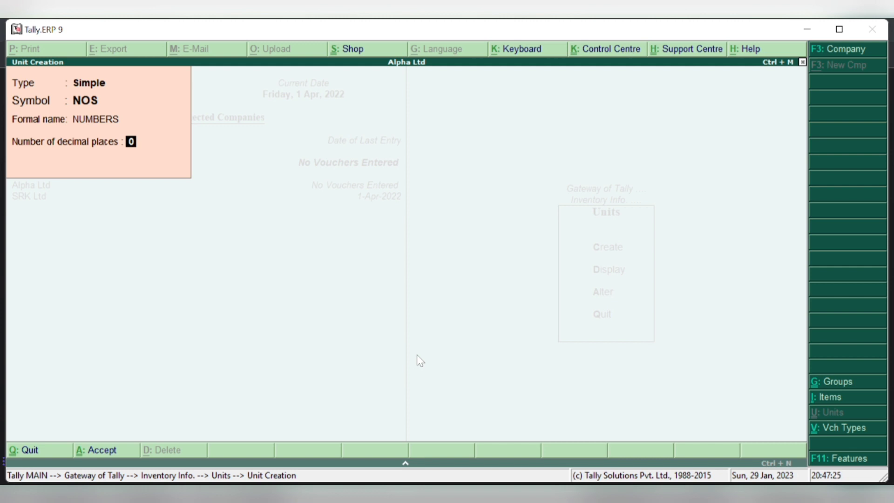
key("Return")
key("Return")
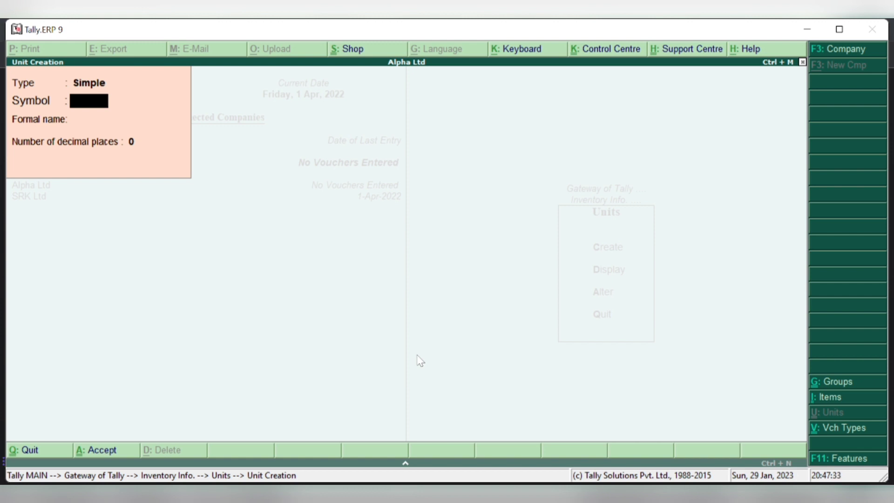
- Start a unit with symbol LTR, then abandon it and quit Unit Creation
type("LTE")
key("BackSpace")
type("R")
key("Return")
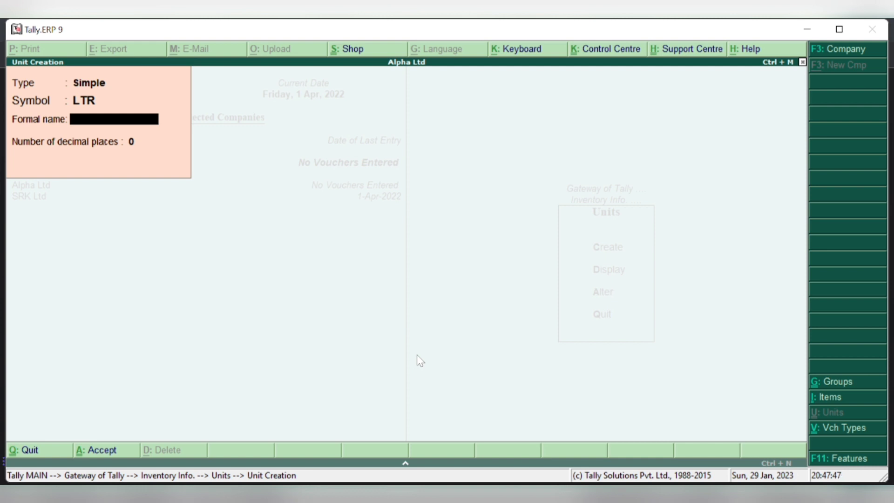
key("Escape")
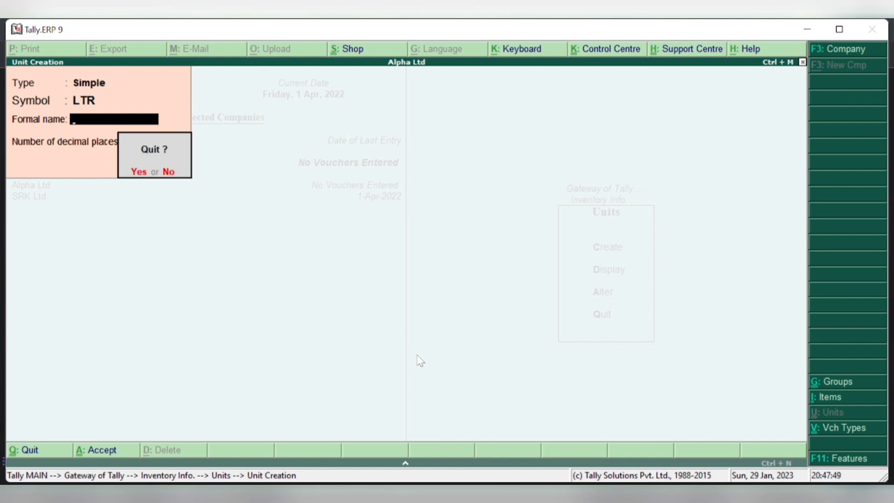
key("y")
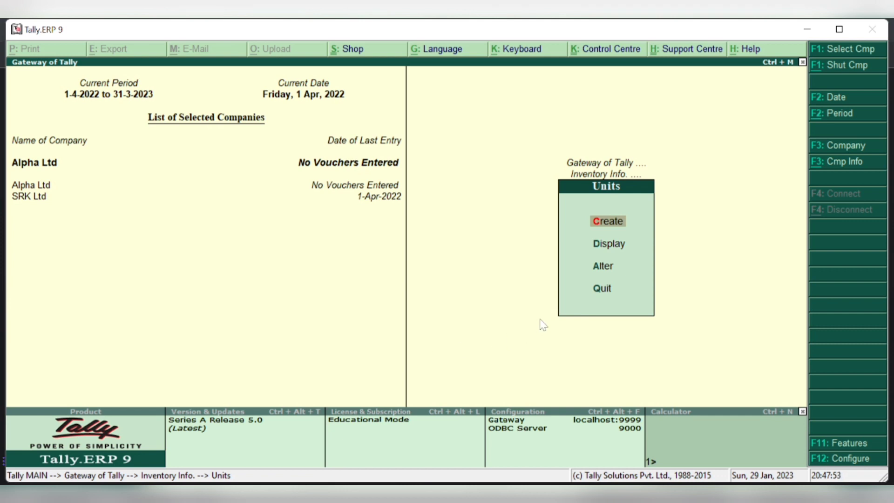
- View the list of units and open nos for alteration, leaving it unchanged
left_click(602, 253)
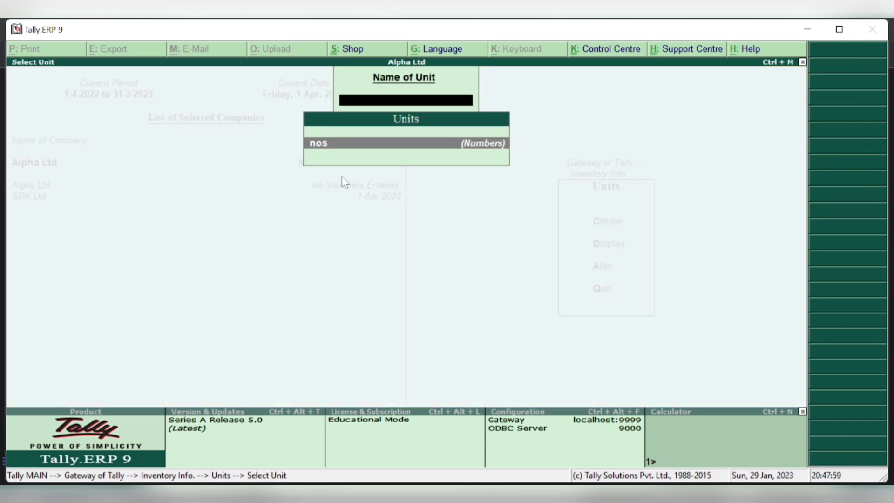
key("Escape")
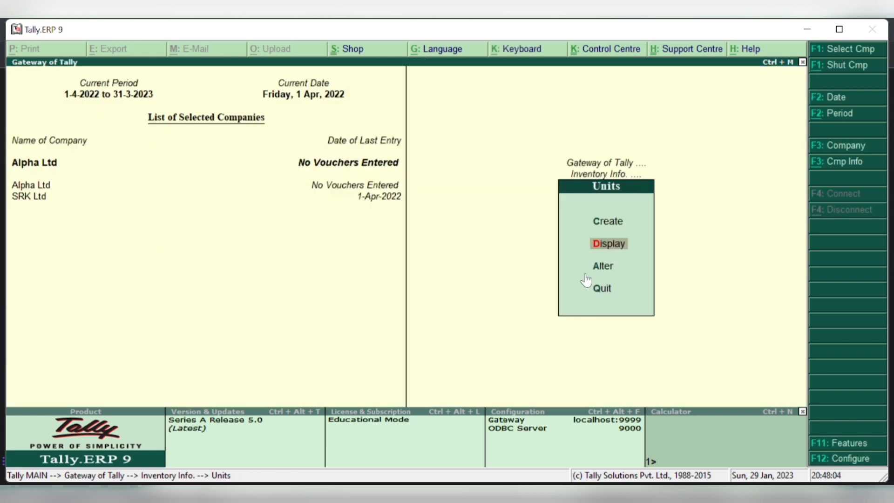
left_click(600, 272)
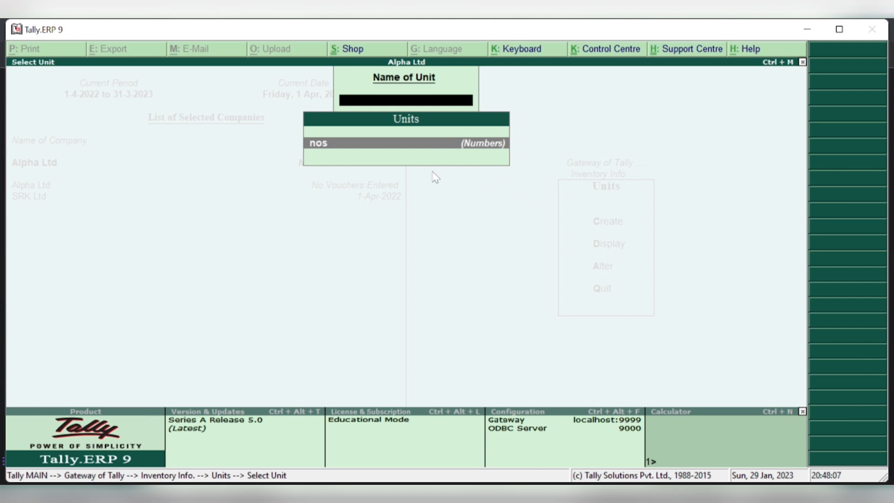
key("Return")
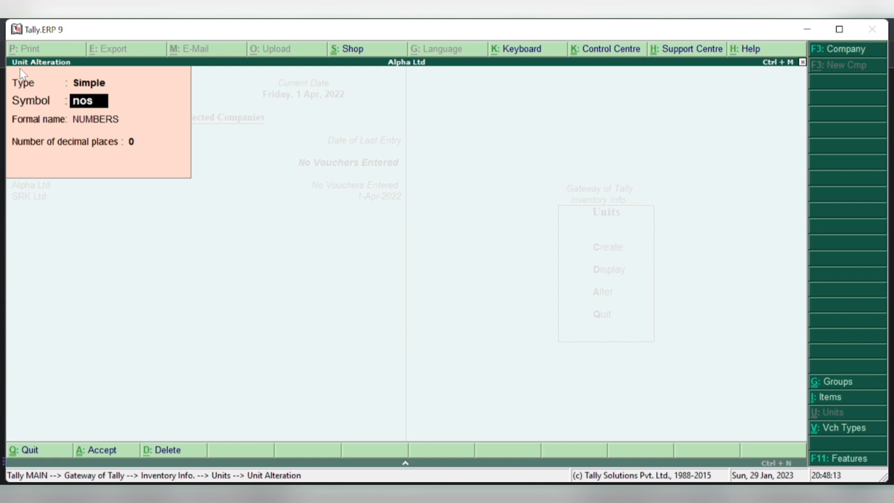
key("BackSpace")
key("Escape")
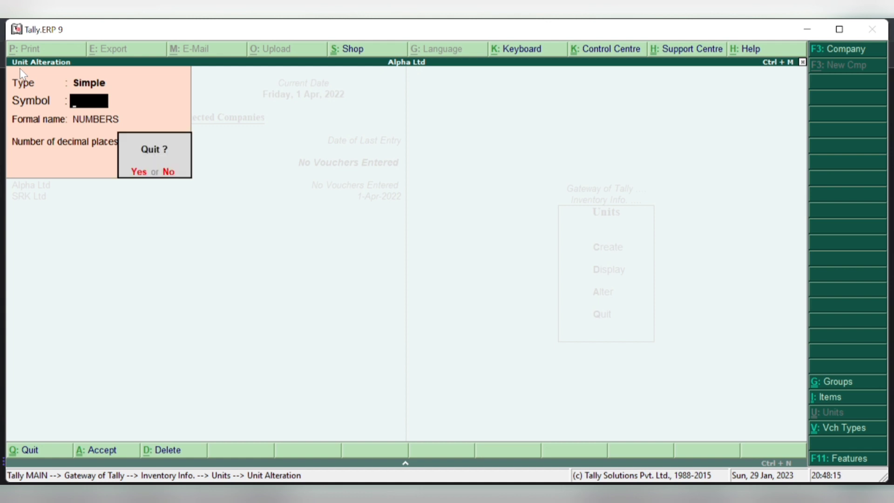
key("y")
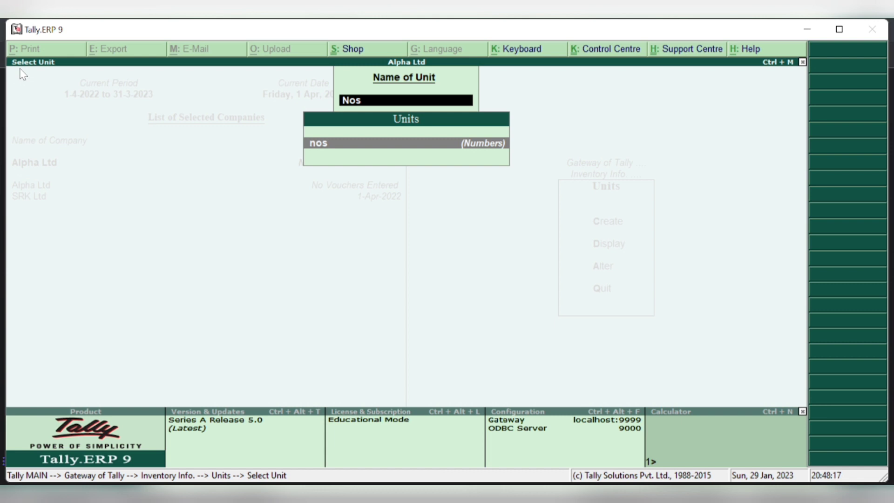
- Back out to Inventory Info and open Stock Groups with G
key("BackSpace")
key("Escape")
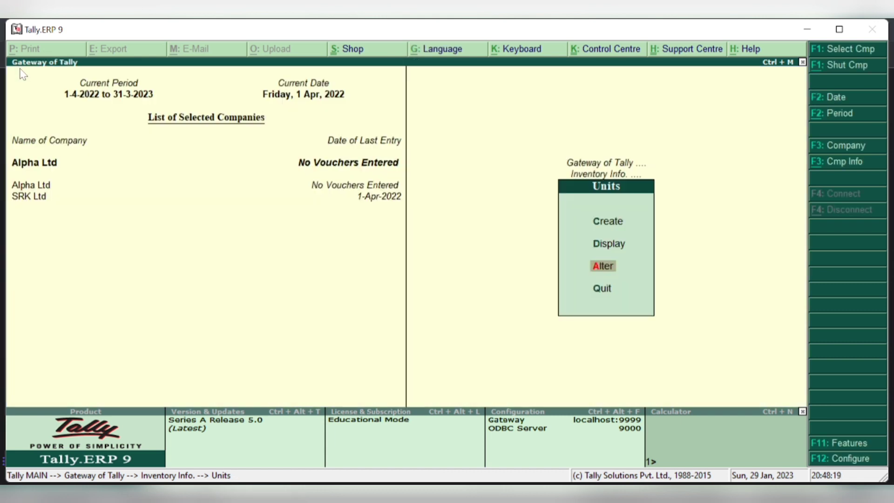
key("Escape")
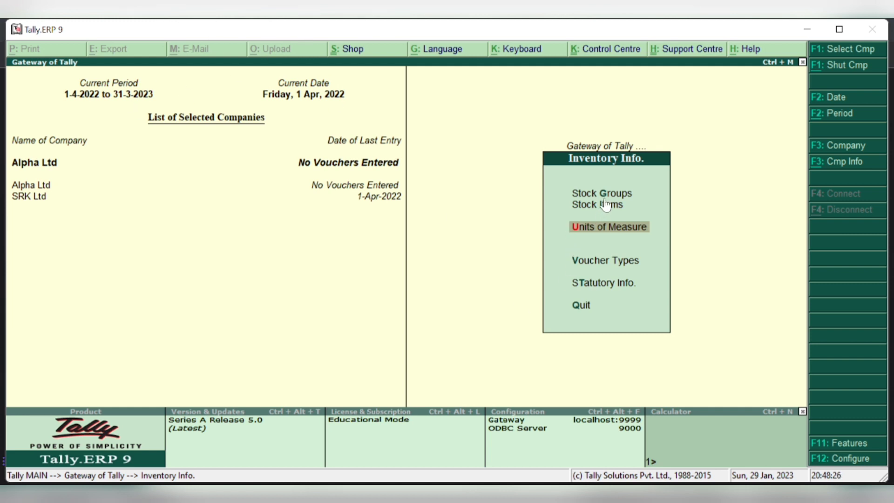
key("g")
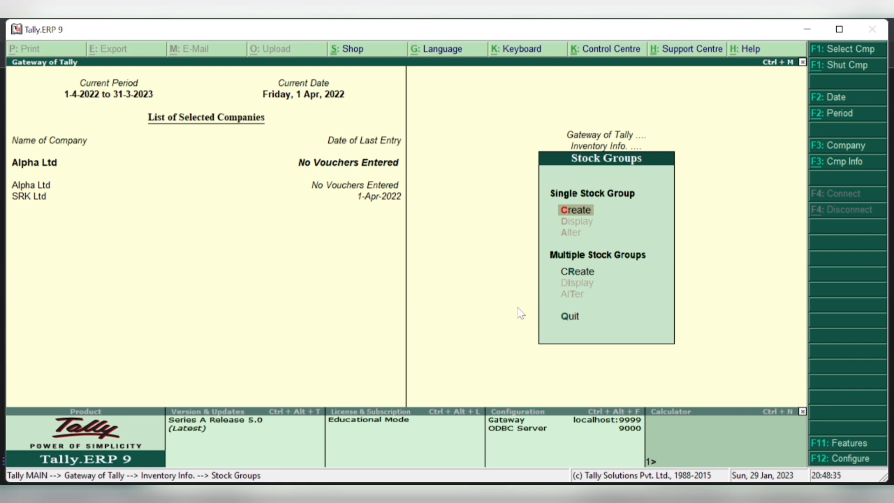
- Begin Multiple Stock Groups creation and add SHIRTS under Primary with Addable set to Yes
key("r")
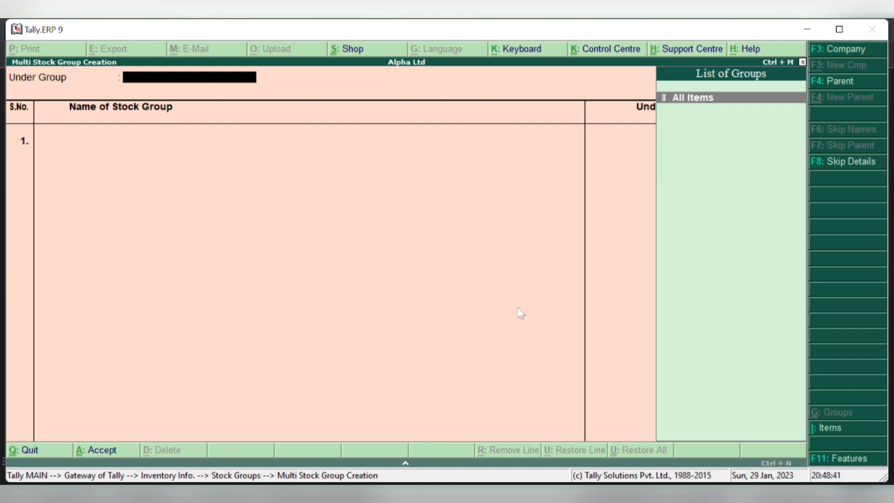
key("Return")
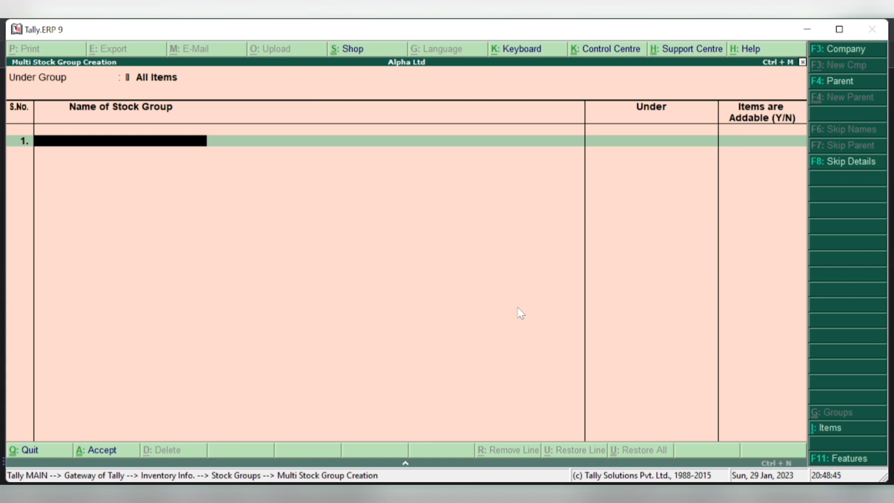
type("SHIRTS")
key("Return")
key("Return")
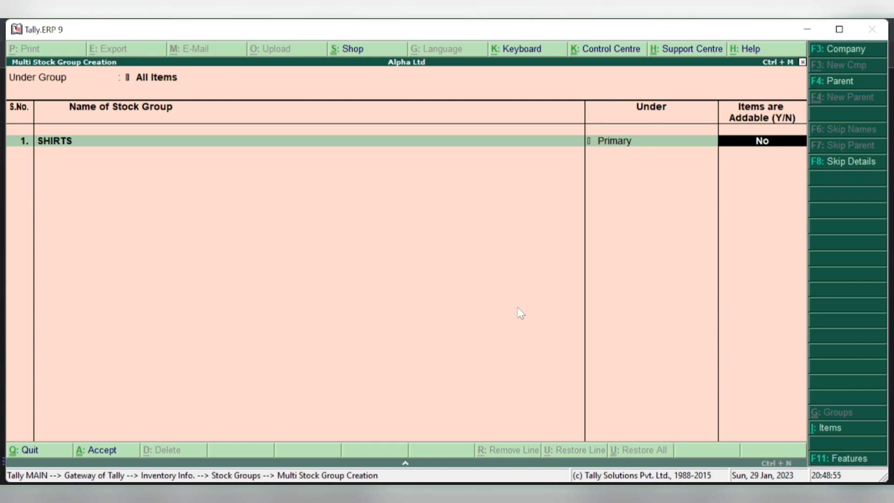
type("Y")
key("Return")
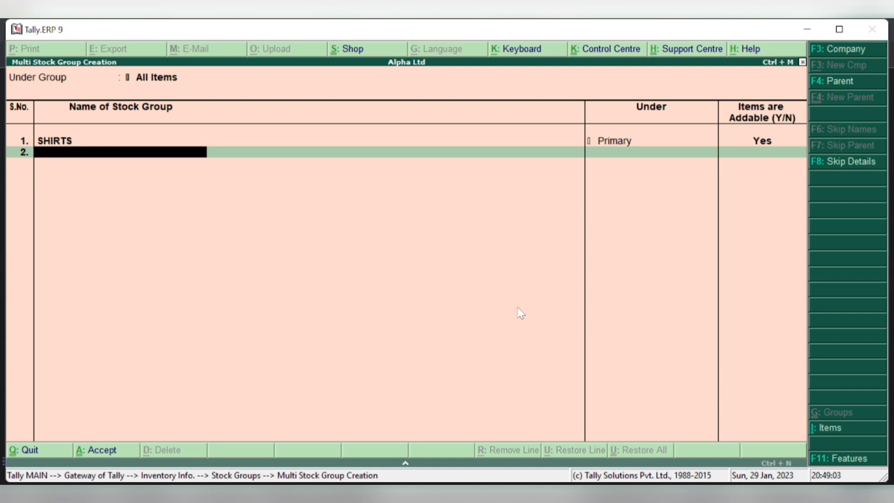
- Add TROUSERS with Addable set to Yes and save both stock groups
type("TROUSETRS")
key("BackSpace")
key("BackSpace")
key("BackSpace")
type("RS")
key("Return")
key("Return")
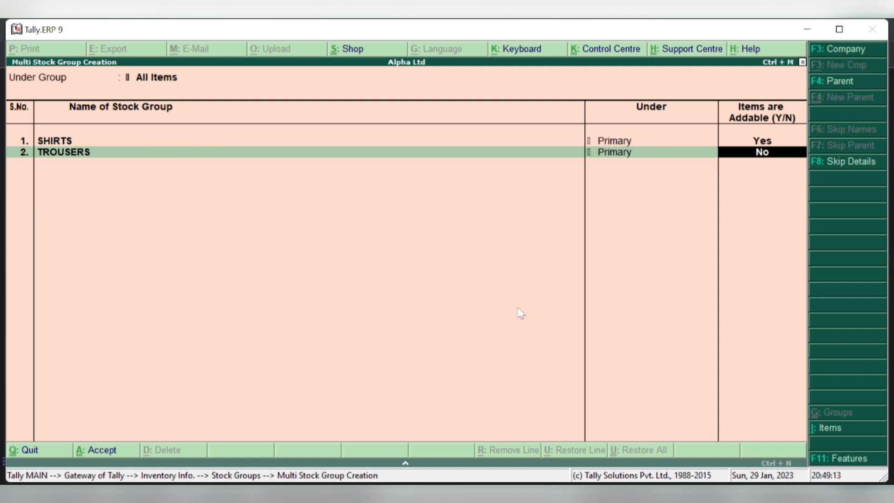
type("Y")
key("Return")
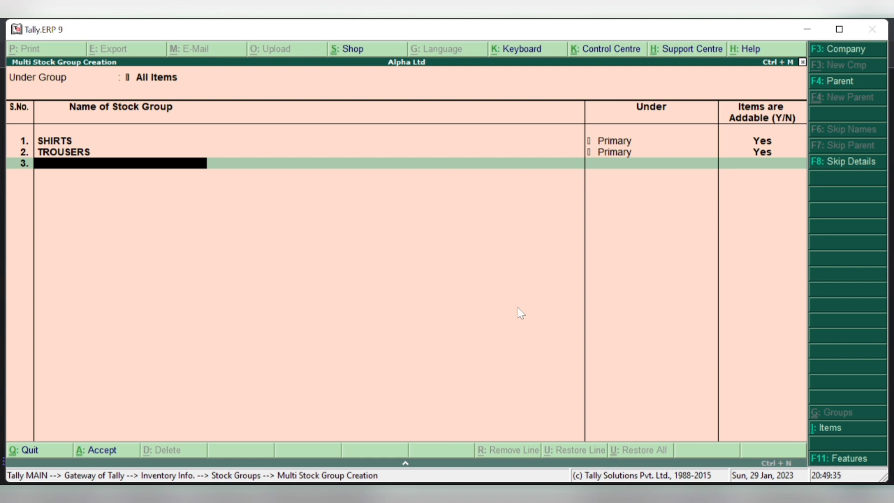
key("Return")
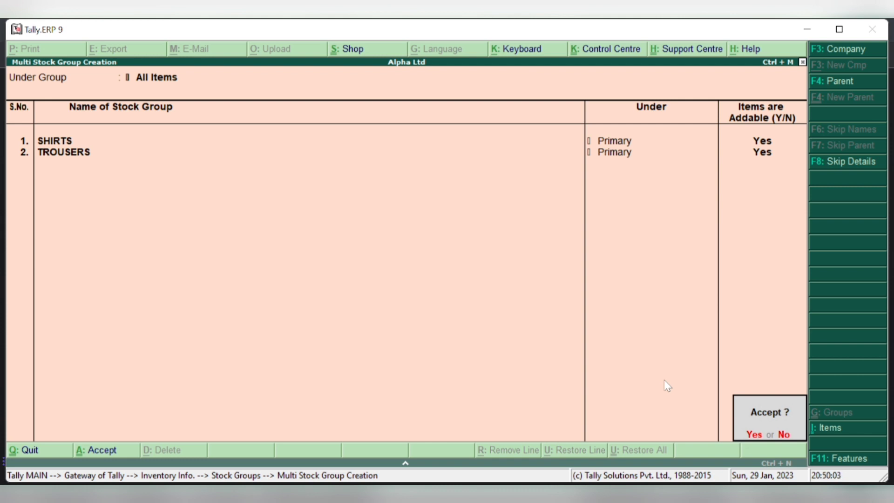
key("Return")
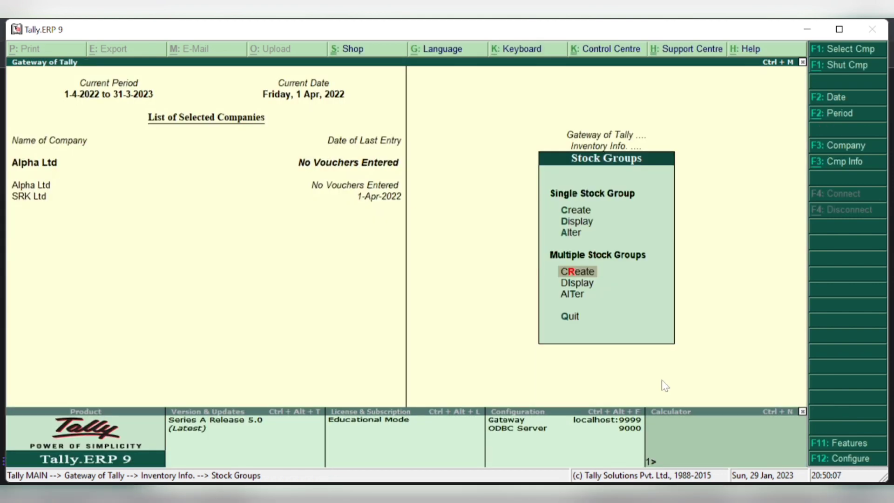
- Display the stock groups to confirm SHIRTS and TROUSERS, then go to Stock Items
left_click(571, 293)
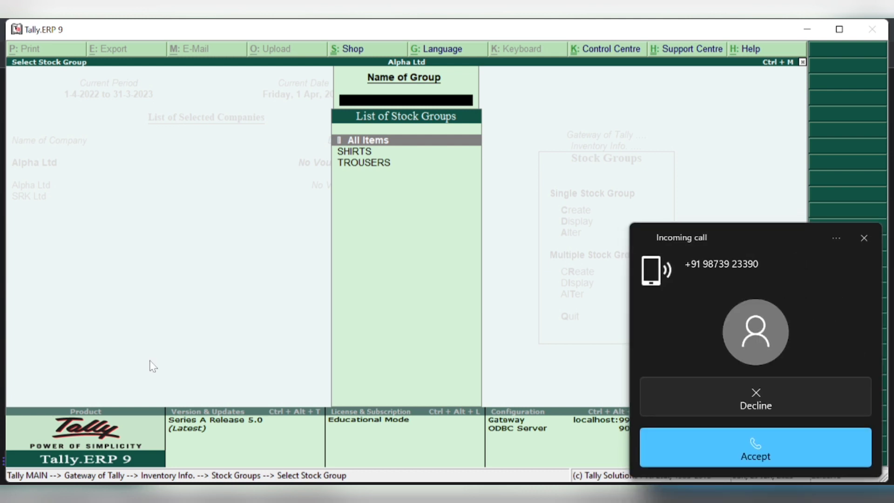
key("Escape")
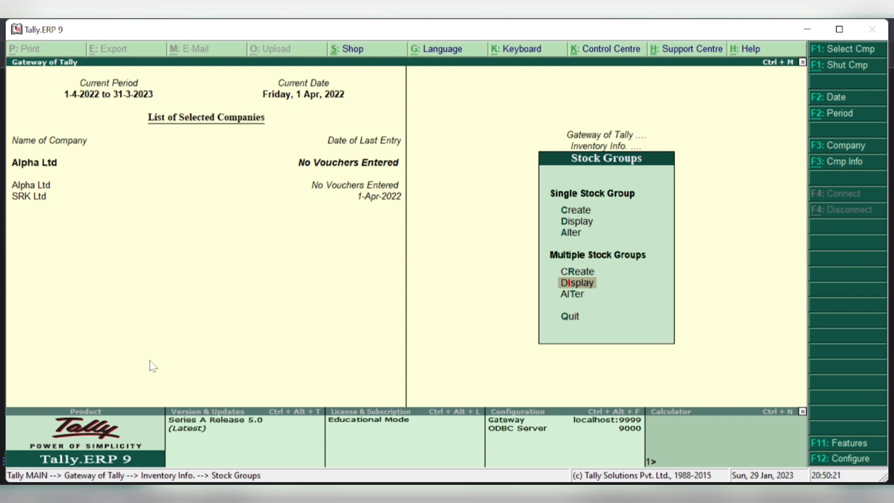
key("Escape")
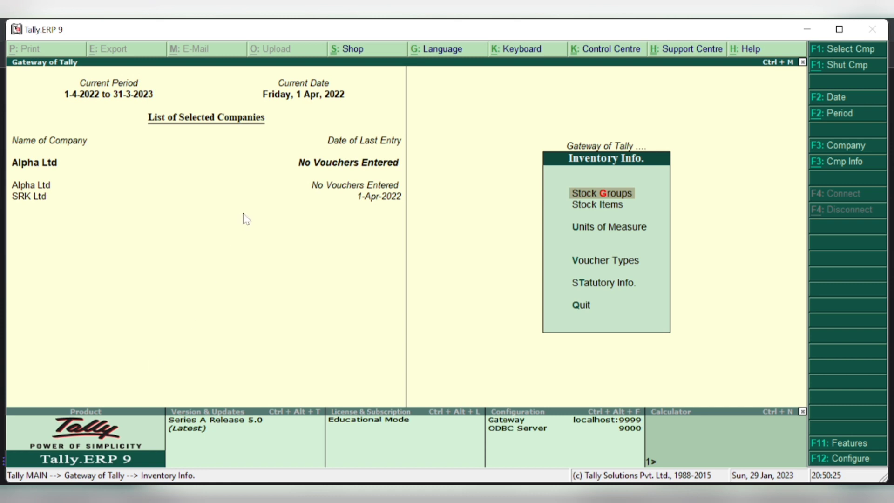
left_click(604, 210)
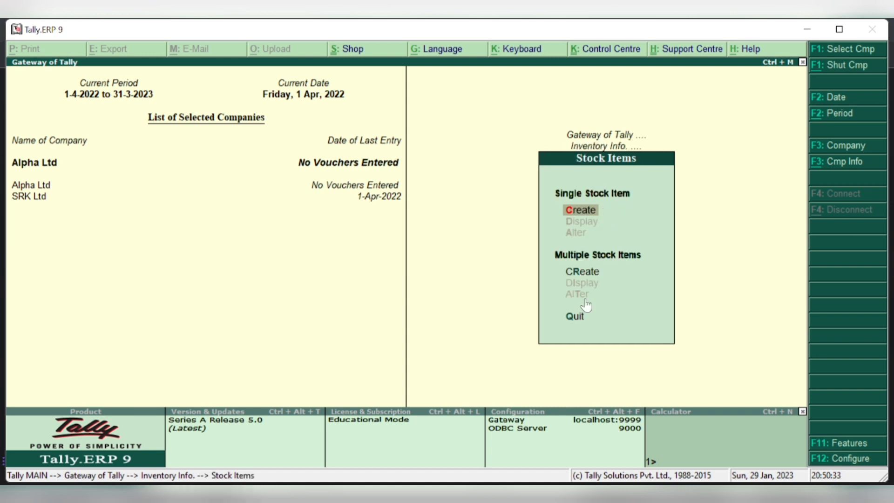
- Begin Multiple Stock Items creation and add COTTON under the SHIRTS group
left_click(582, 274)
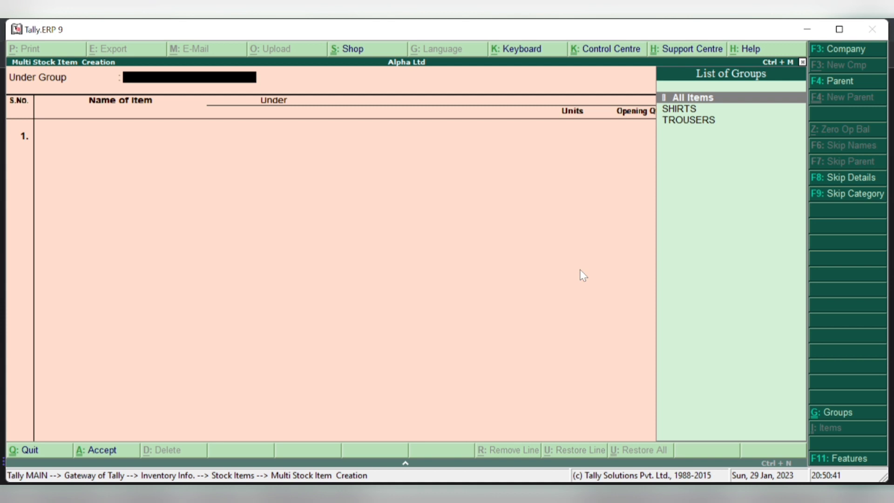
key("Return")
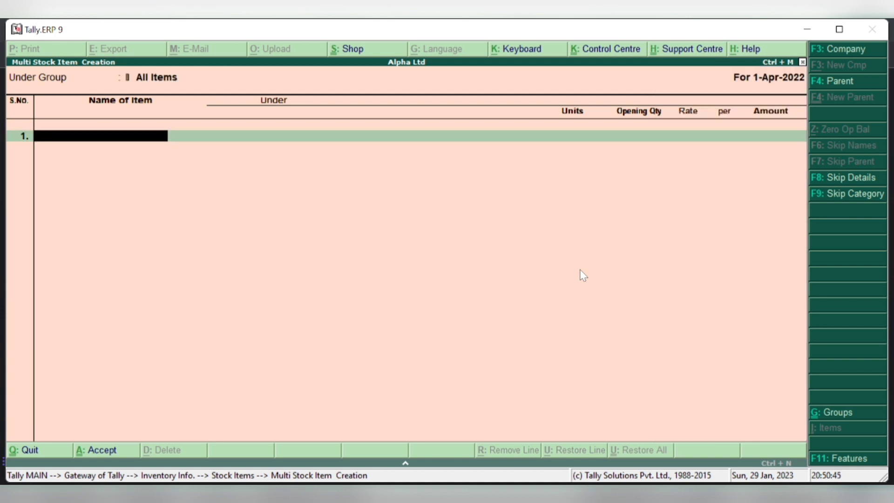
type("COTTON")
key("Return")
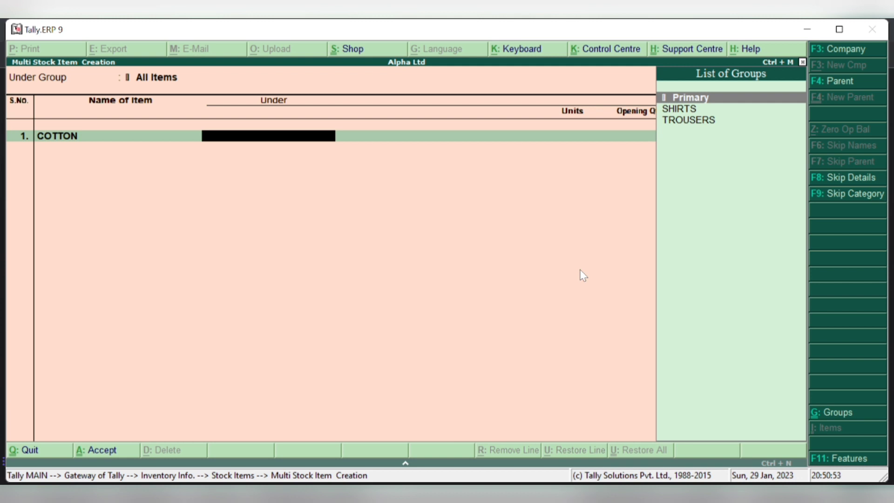
key("Down")
key("Return")
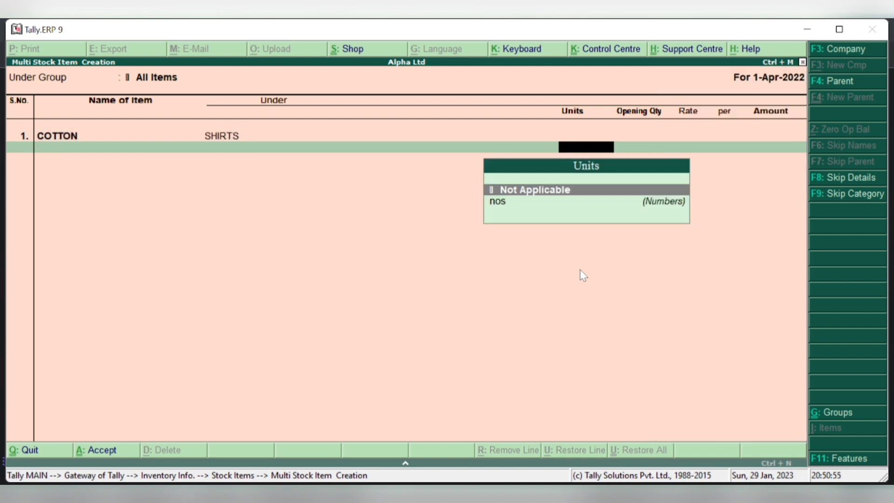
- Give COTTON unit nos and opening stock 50 at 300.00 (15,000.00), then name TERICOT
key("Down")
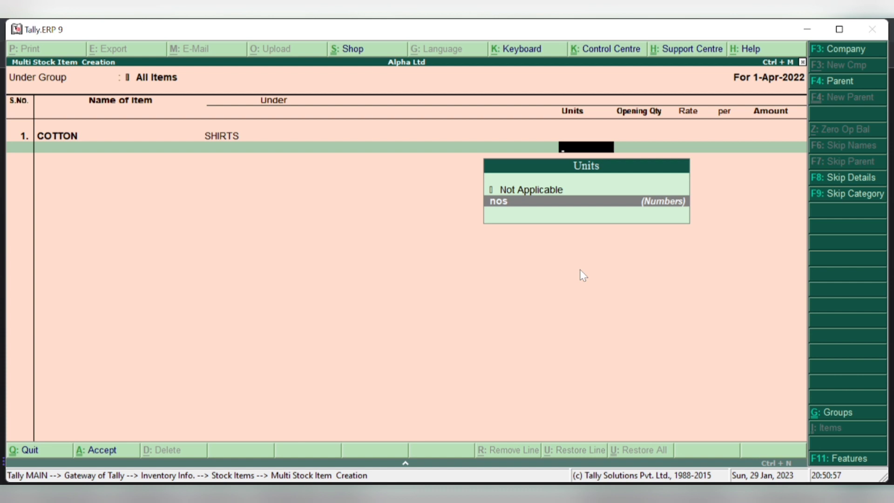
key("Return")
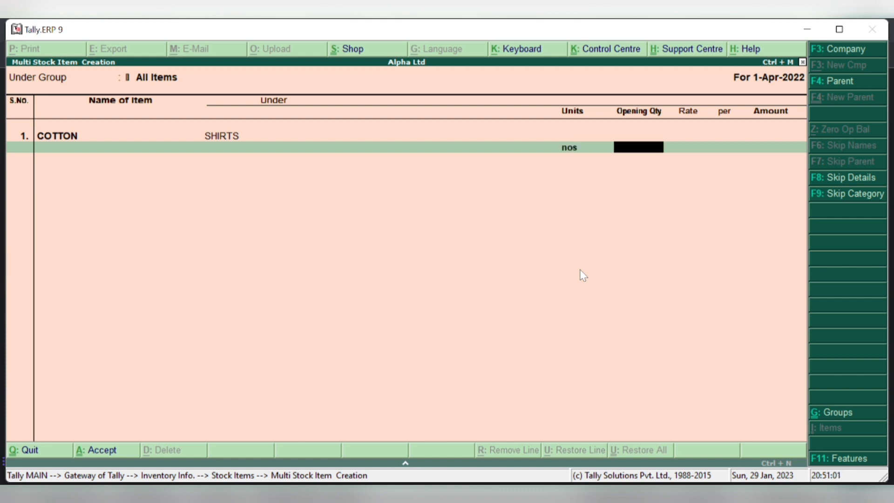
type("50")
key("Return")
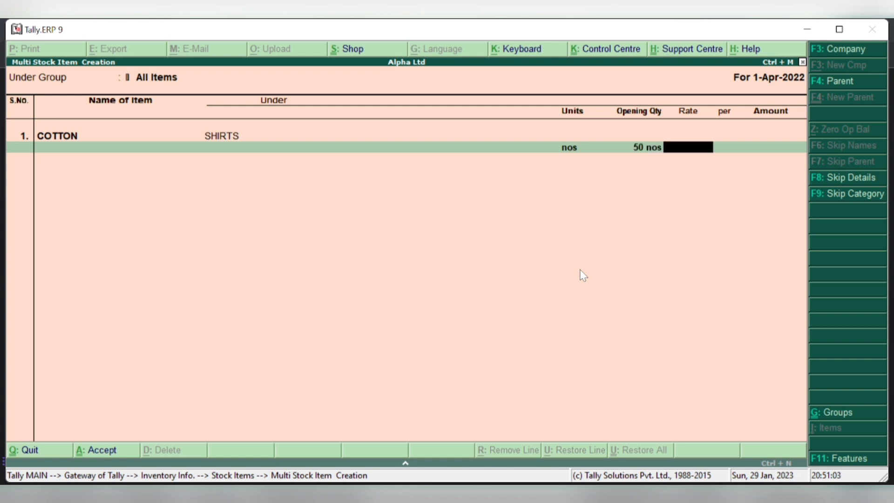
type("300")
key("Return")
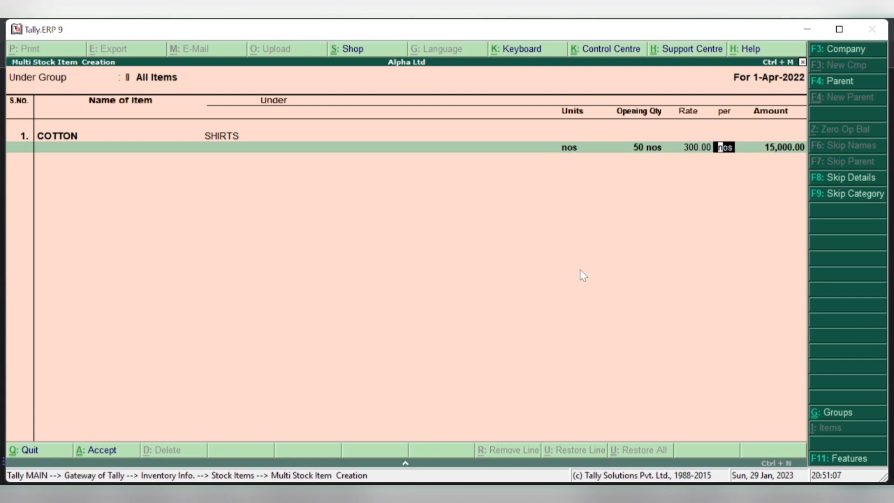
key("Return")
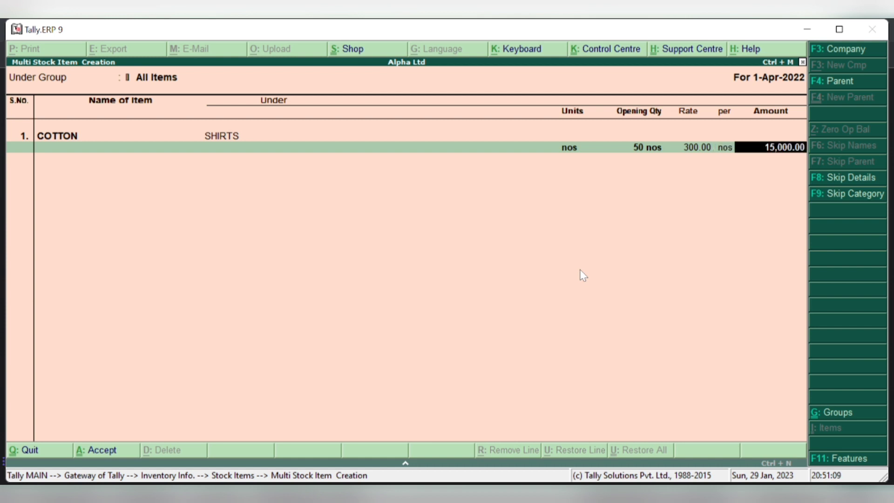
key("Return")
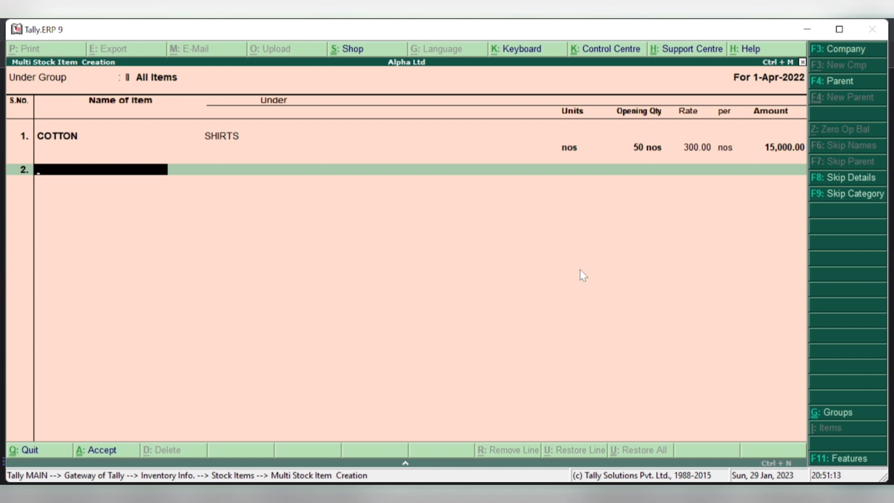
type("TERIOCOT")
- Correct the name to TERICOT and put it under SHIRTS with 100 nos at 400
key("BackSpace")
key("BackSpace")
key("BackSpace")
key("BackSpace")
type("COT")
key("Return")
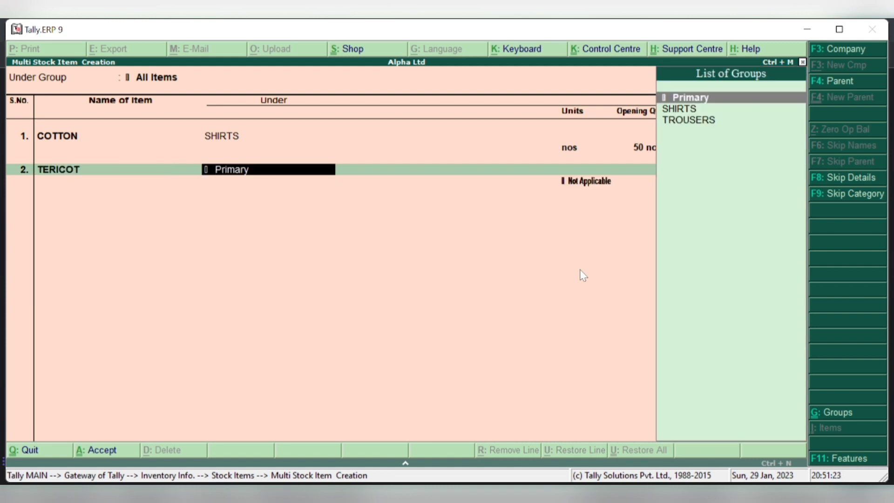
key("Down")
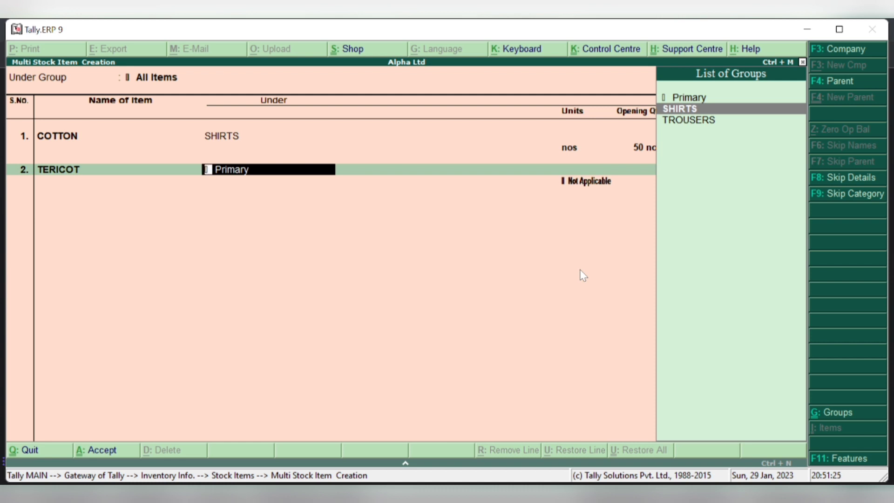
key("Return")
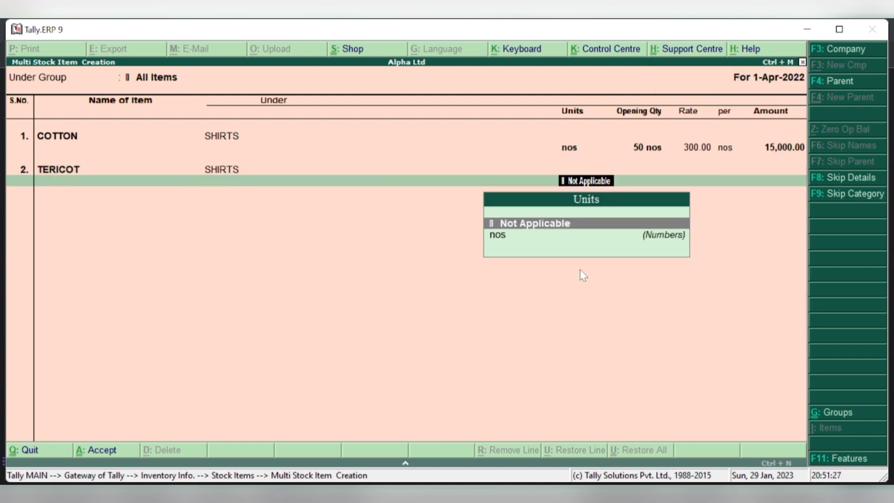
key("Down")
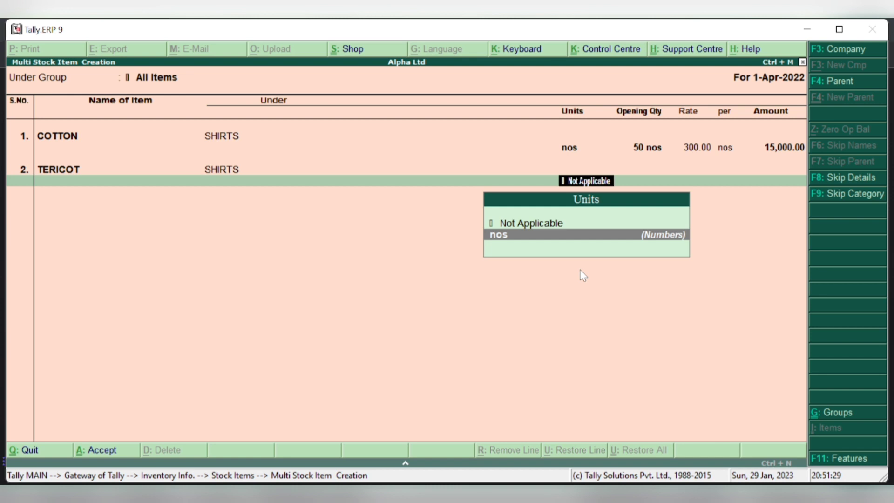
key("Return")
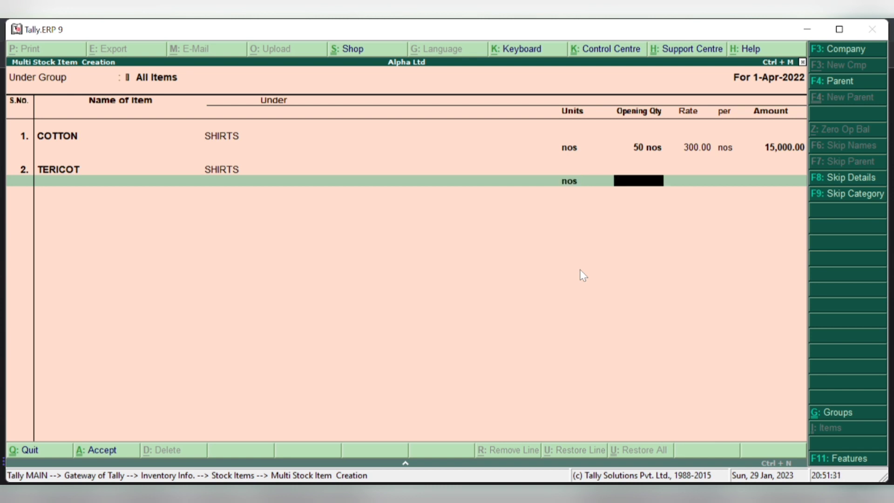
type("100")
key("Return")
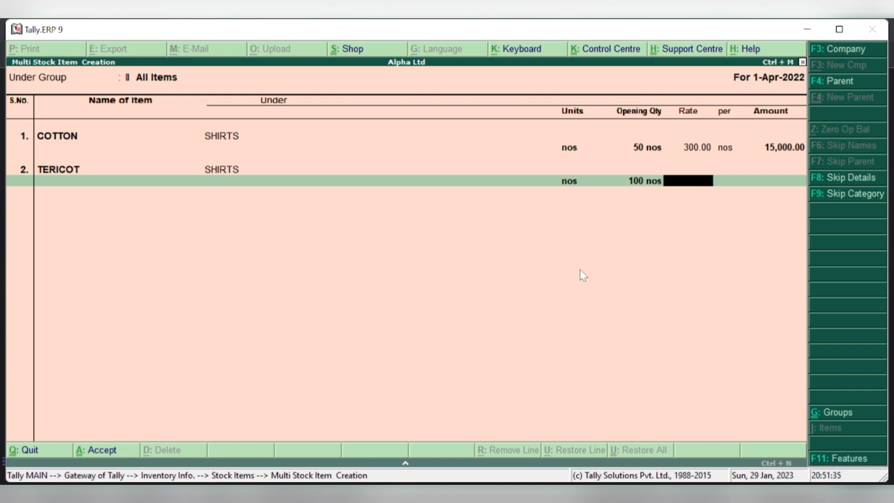
type("400")
key("Return")
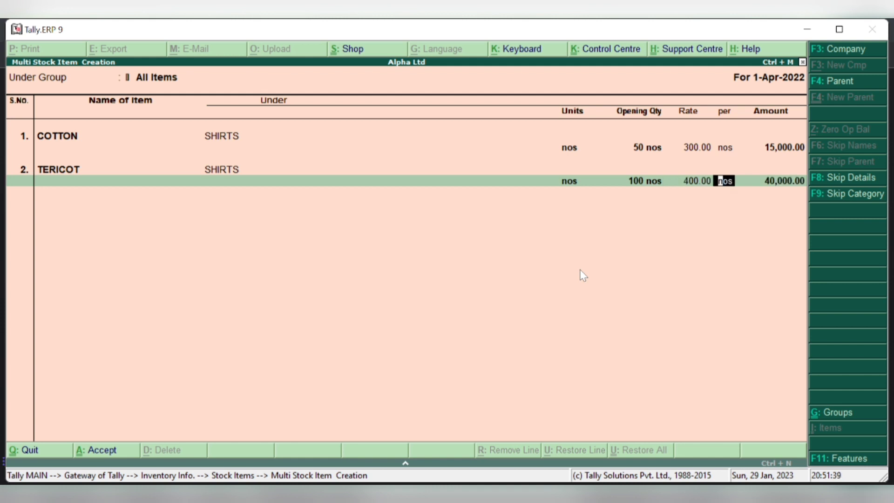
key("Return")
key("Return")
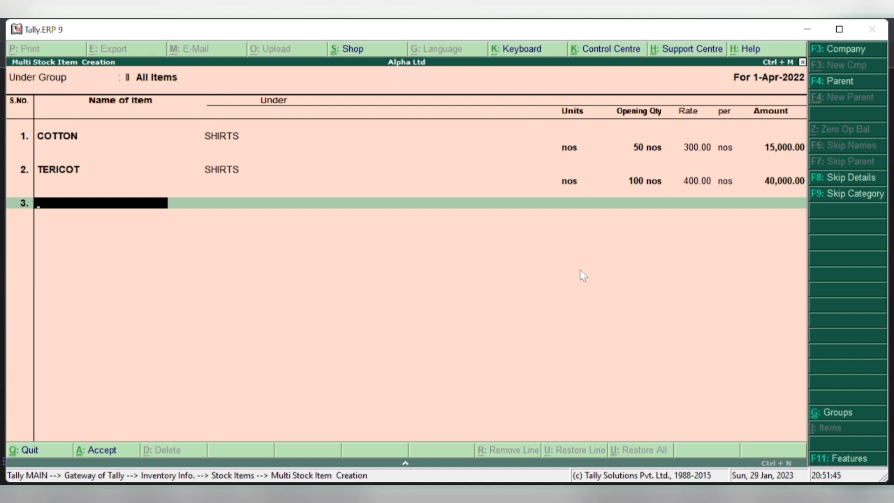
- Add WOOLLEN under SHIRTS with an opening stock of 120 nos at 500
type("WOOLLEN")
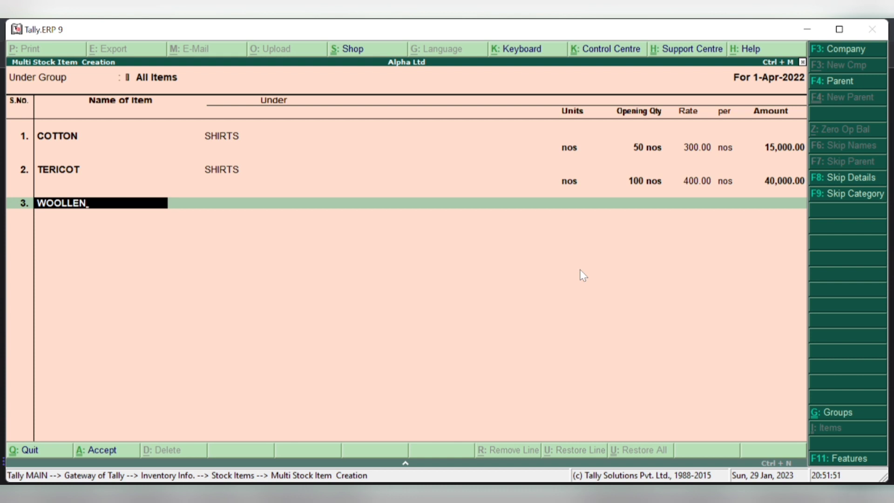
key("Return")
key("Down")
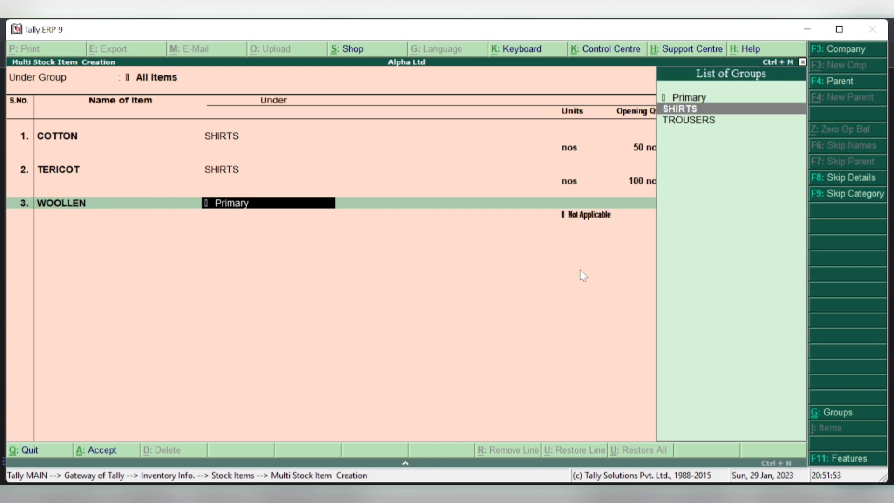
key("Return")
key("Down")
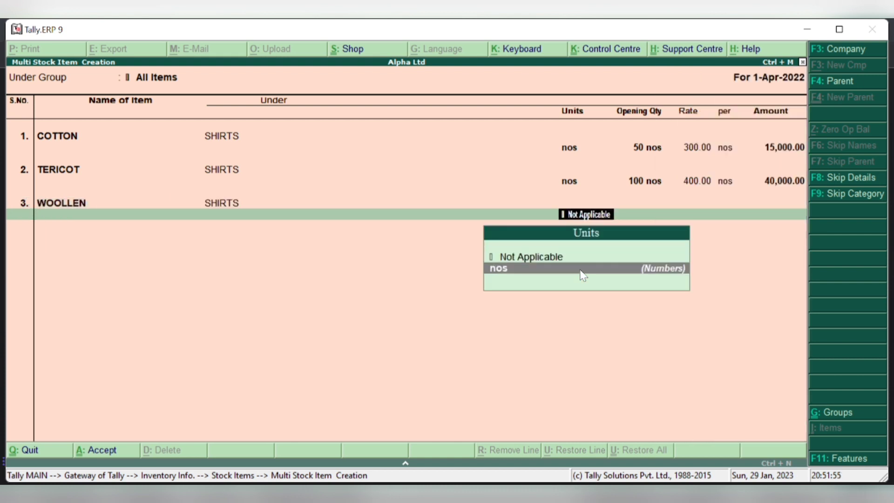
key("Return")
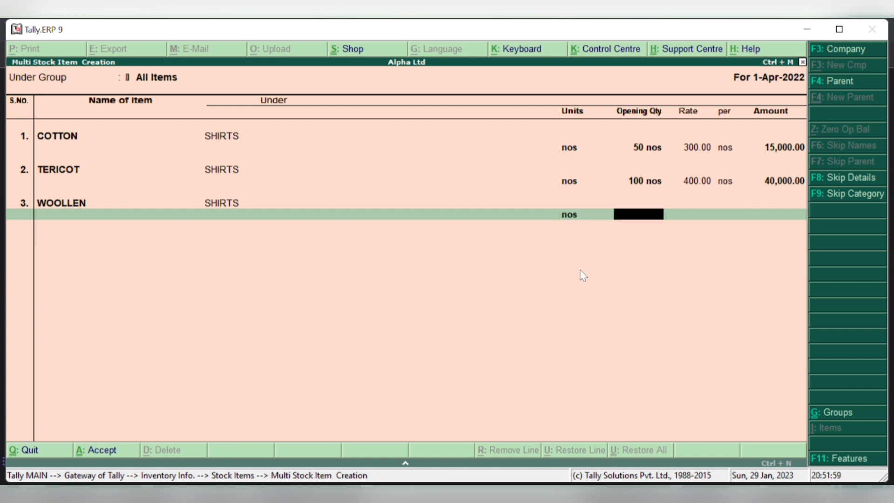
type("120")
key("Return")
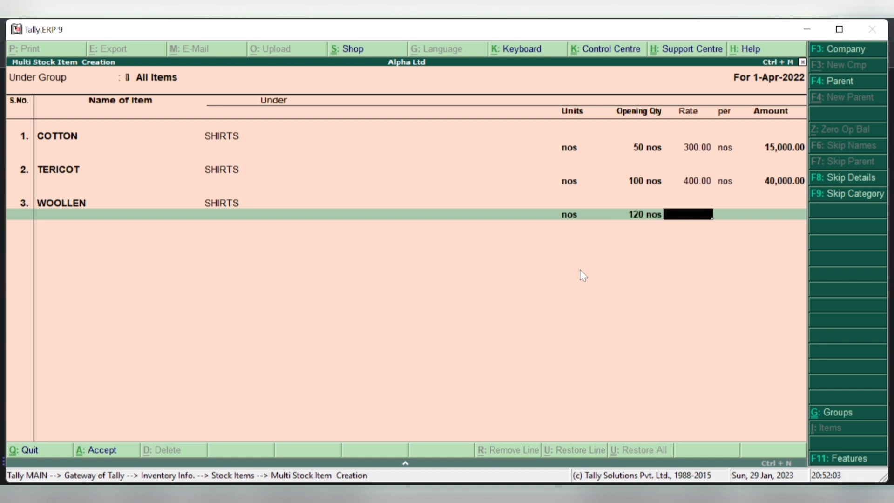
type("500")
key("Return")
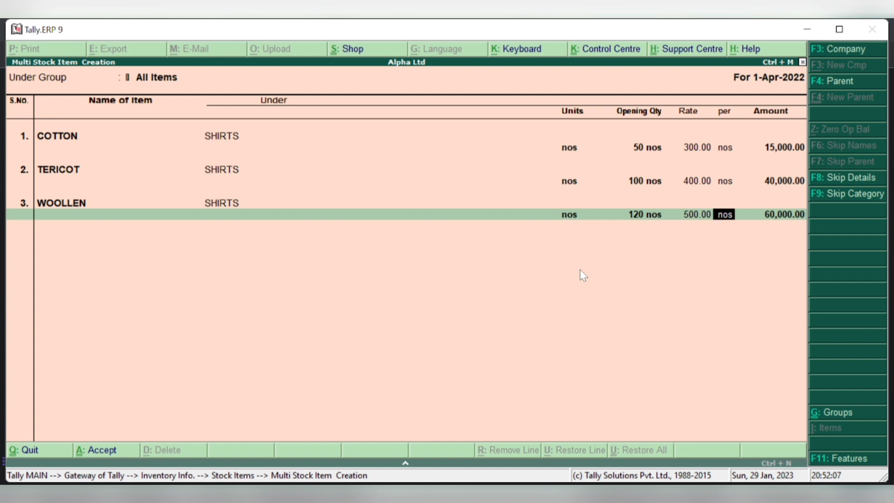
key("Return")
key("Return")
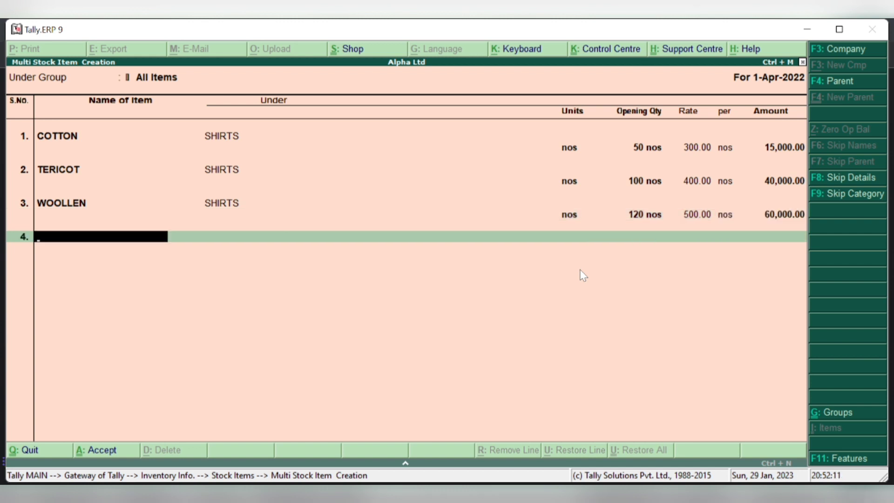
- Enter JEANS under TROUSERS with 50 nos at 800, then type the next item name WOOLEN
type("JEANS")
key("Return")
key("Down")
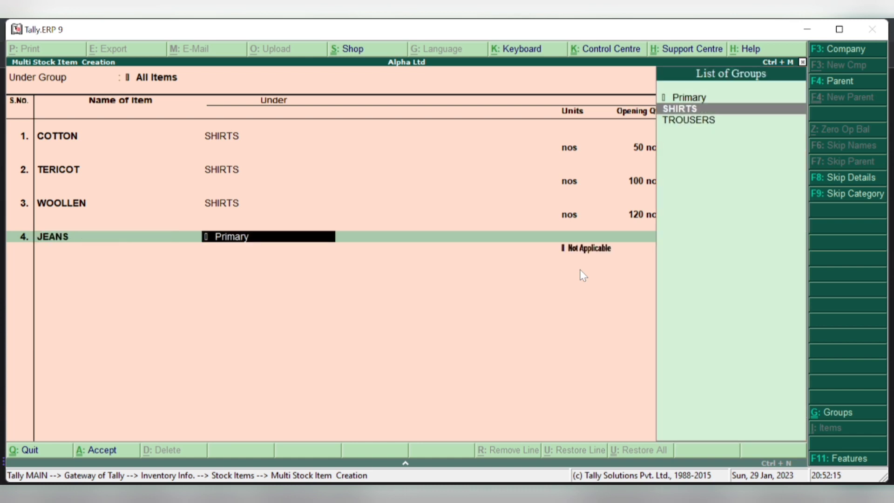
key("Down")
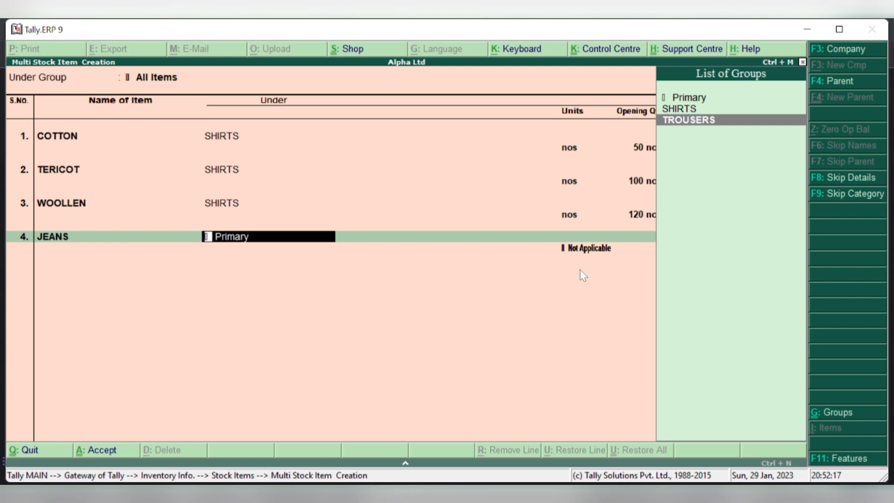
key("Return")
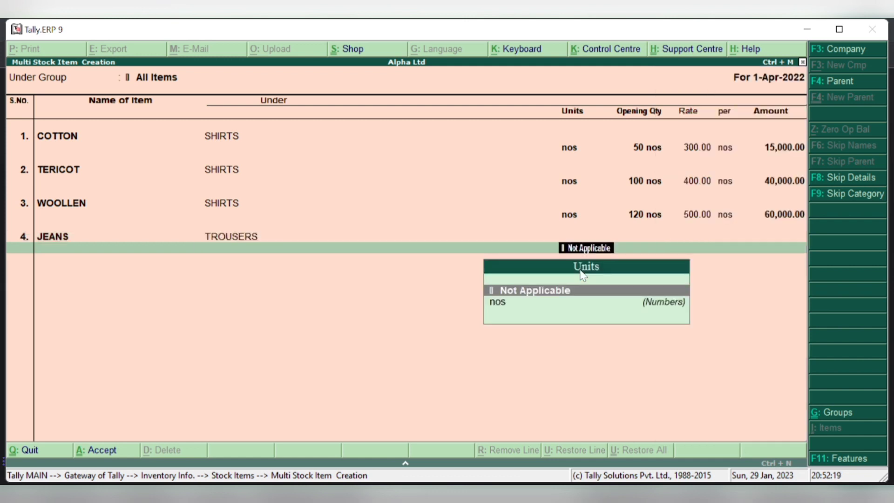
key("Down")
key("Return")
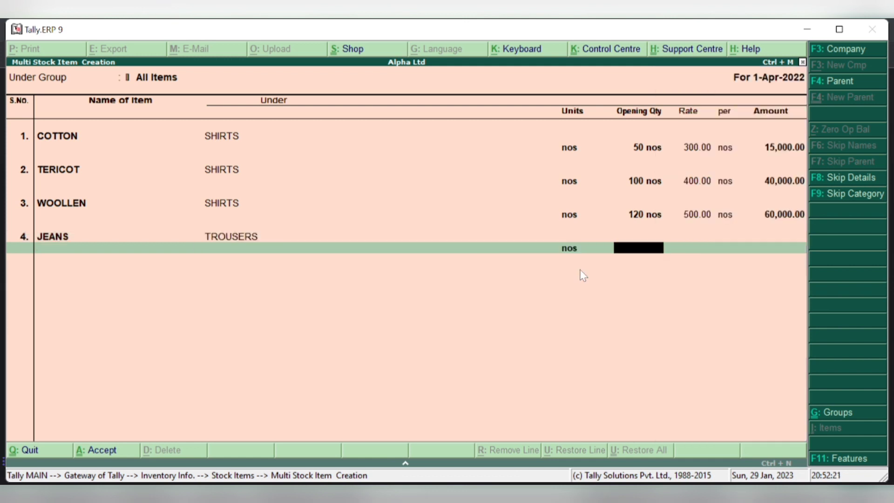
type("50")
key("Return")
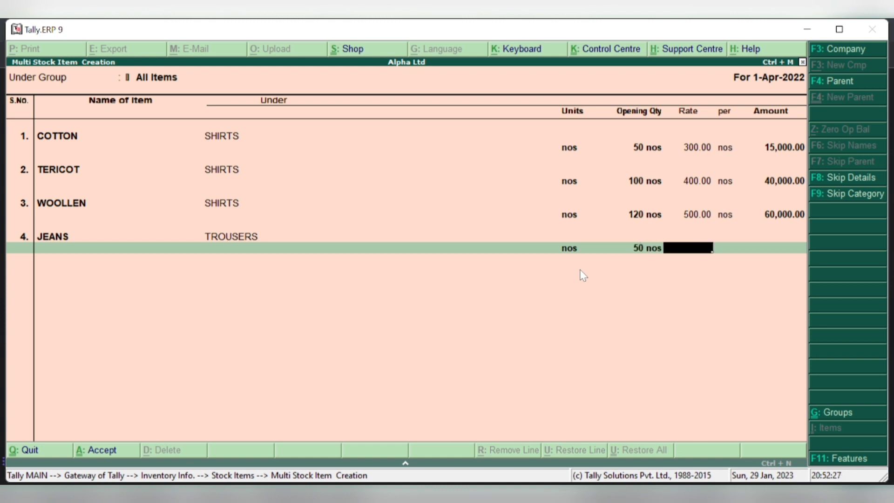
type("800")
key("Return")
key("Return")
key("Return")
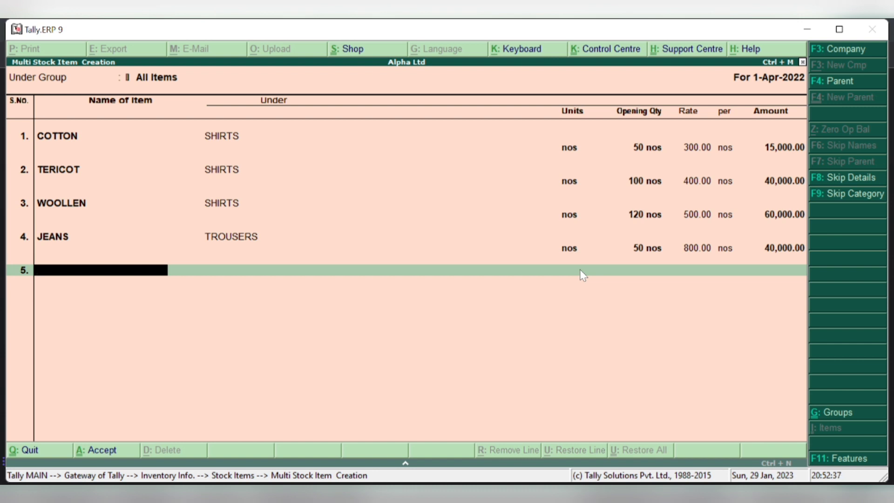
type("WOOLEN")
- Place WOOLEN under TROUSERS with 70 nos at 1,200, then type the next item name COTON
key("Return")
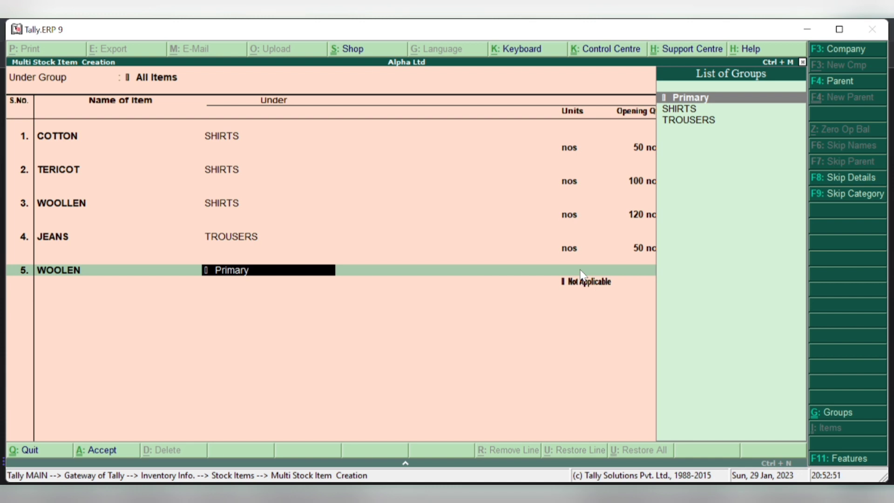
key("Down")
key("Down")
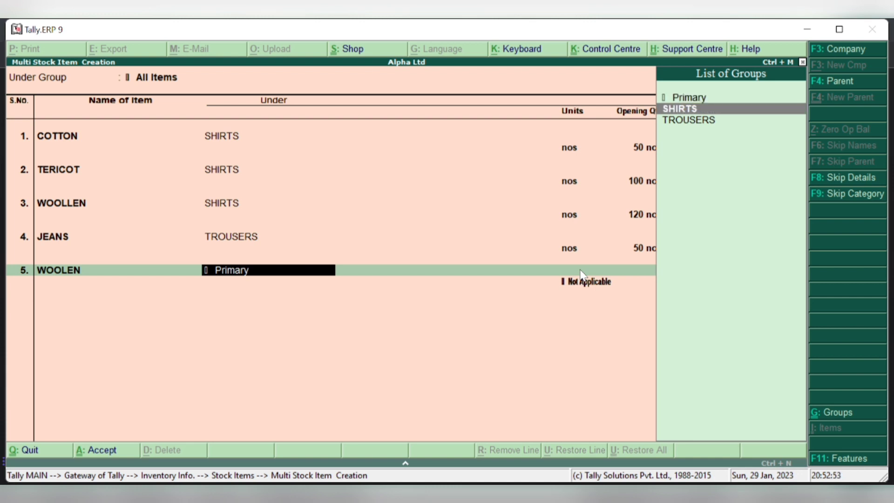
key("Return")
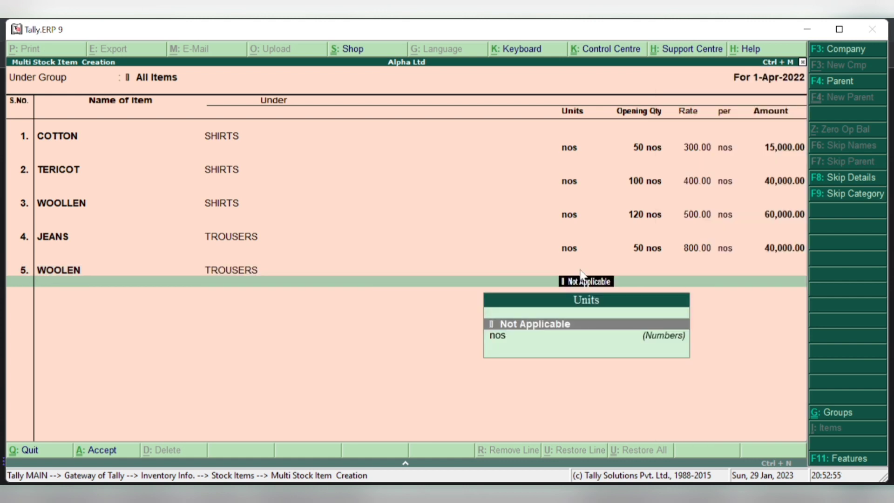
key("Down")
key("Return")
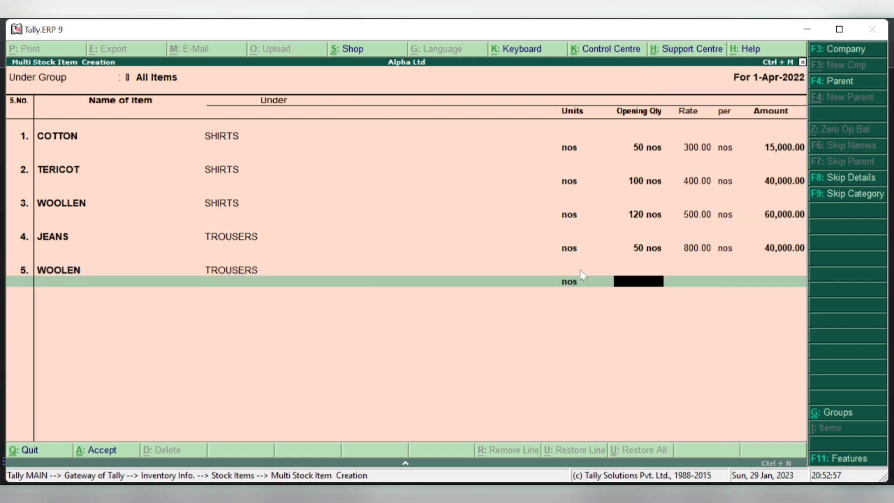
type("70")
key("Return")
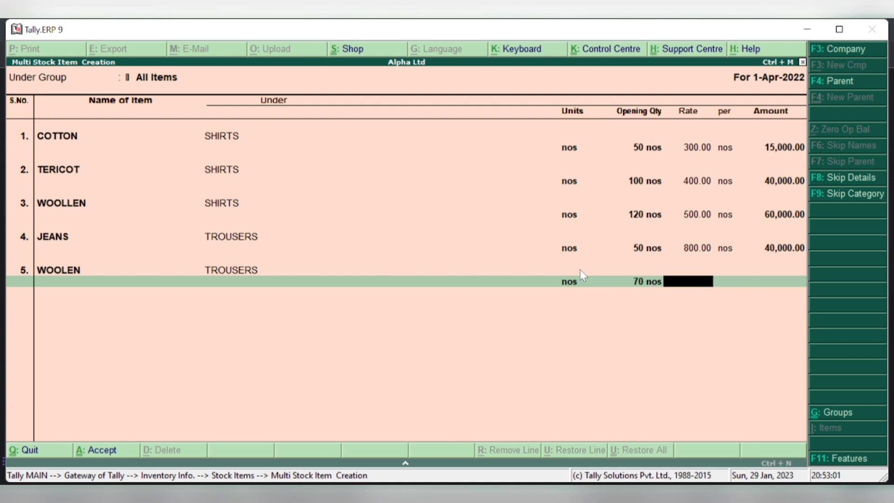
type("1,2")
type("00")
key("Return")
key("Return")
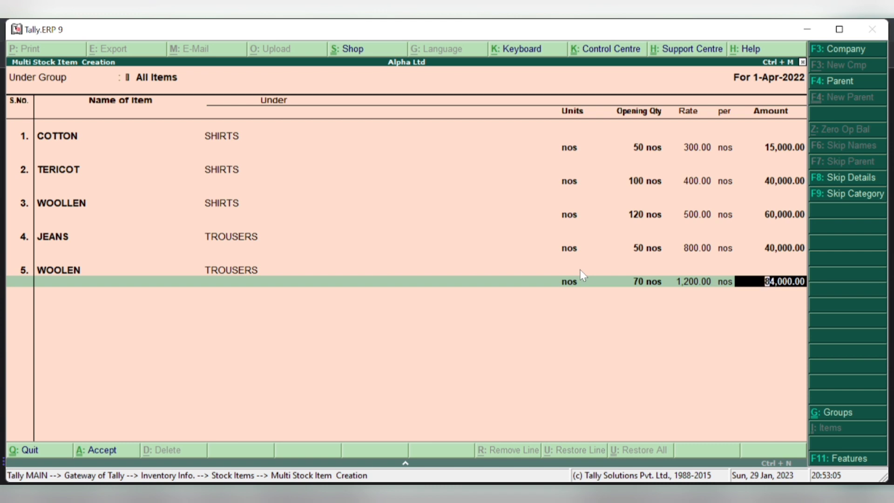
key("Return")
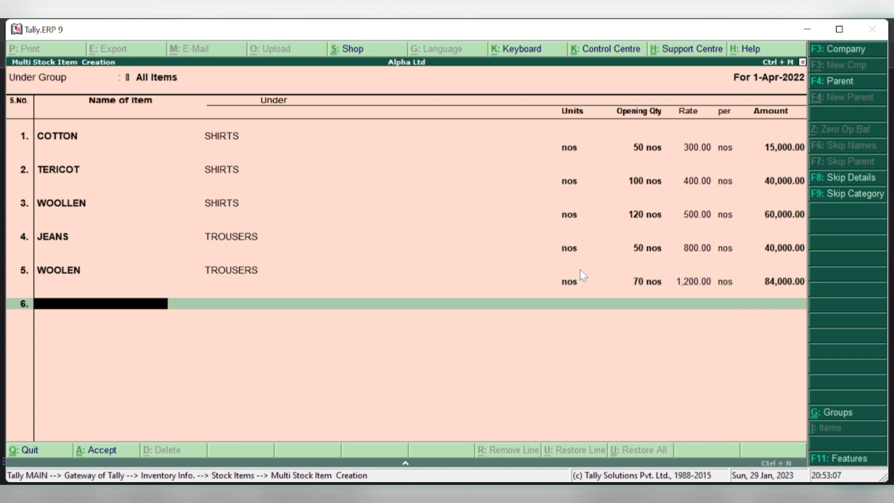
type("COTON")
- Put COTON under TROUSERS in nos with 40 at rate 900, completing the 36,000 row
key("Return")
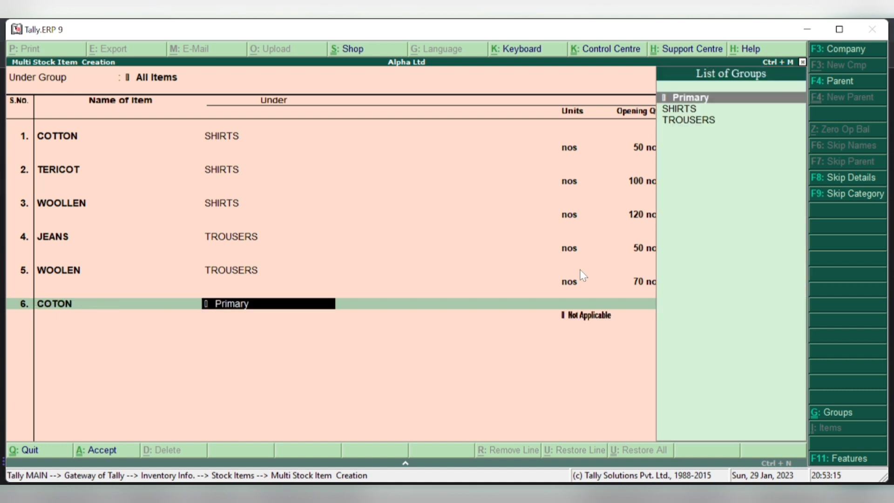
key("Down")
key("Down")
key("Return")
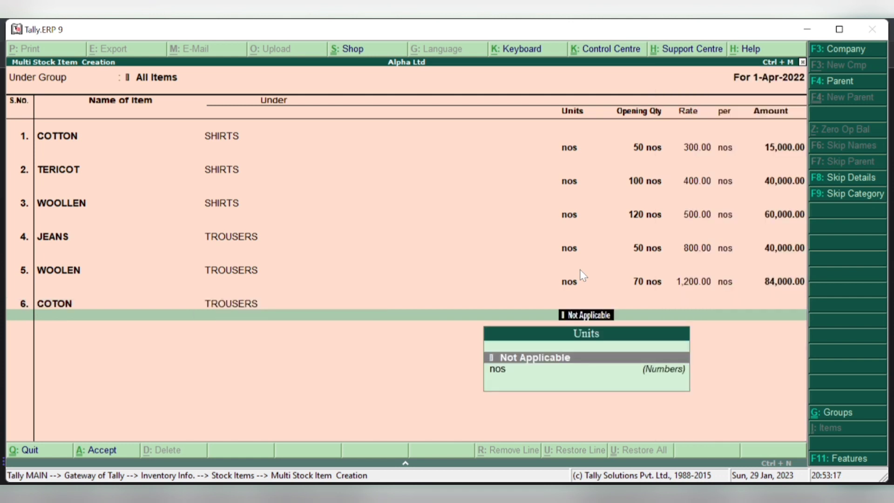
key("Down")
key("Return")
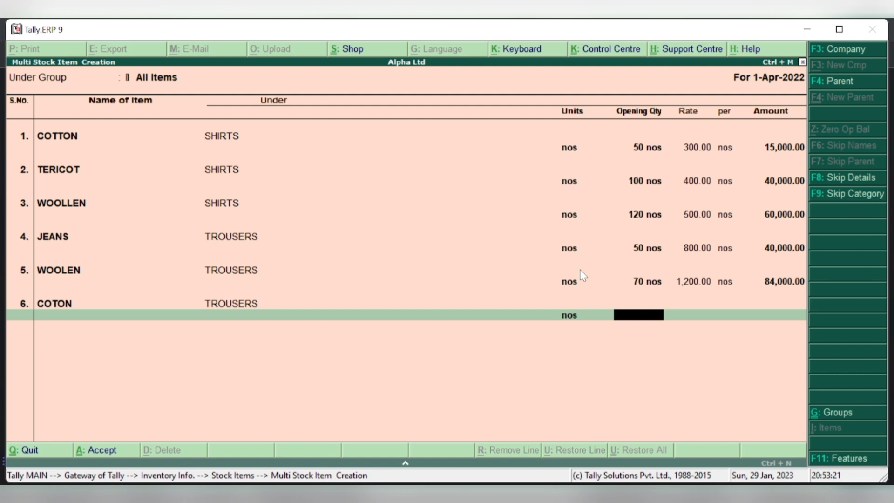
type("40")
key("Return")
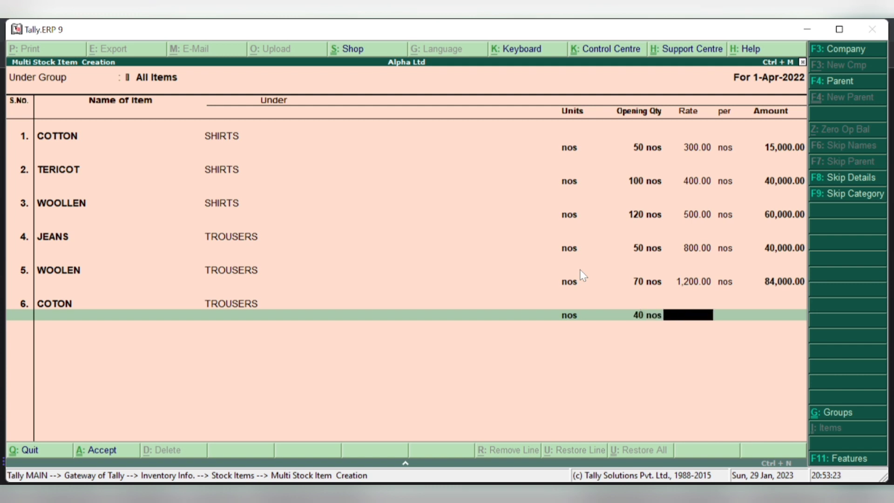
type("900")
key("Return")
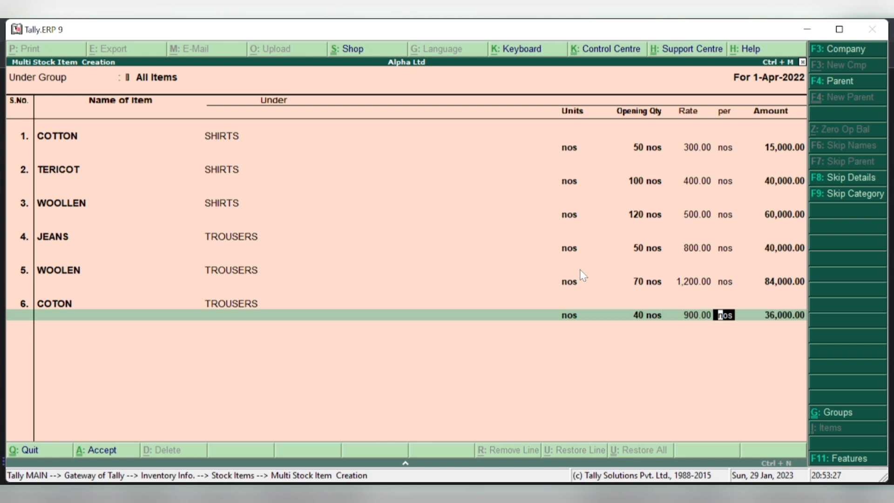
key("Return")
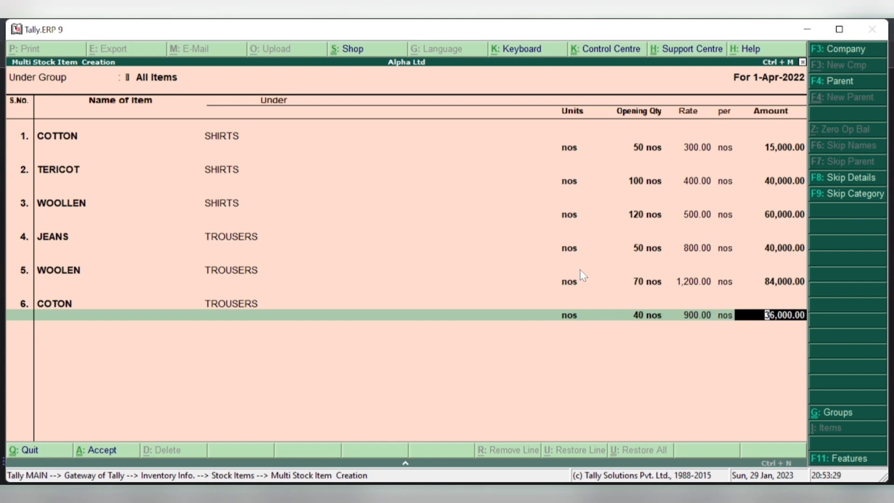
key("Return")
key("Return")
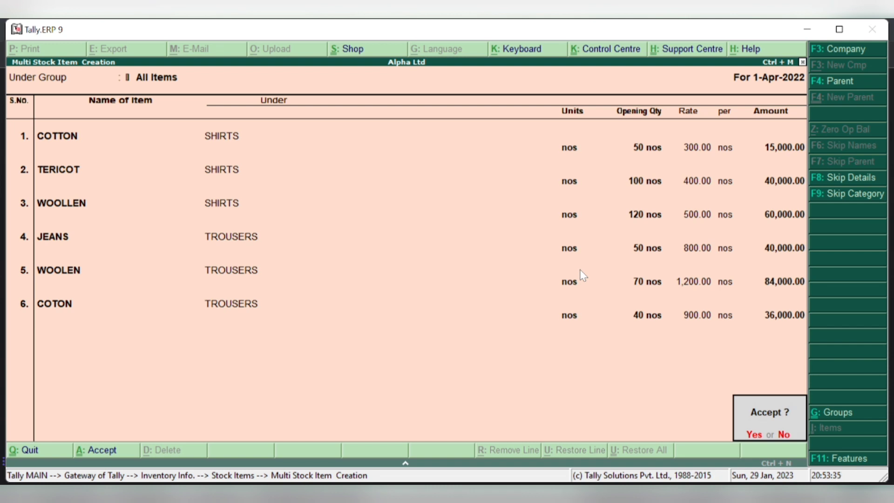
- Accept the six new stock items and leave the Stock Items menu
key("Return")
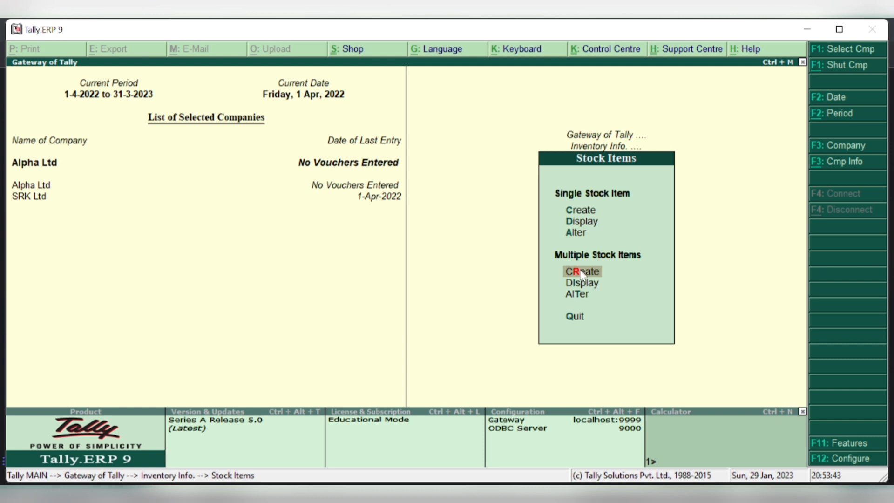
key("Escape")
key("Escape")
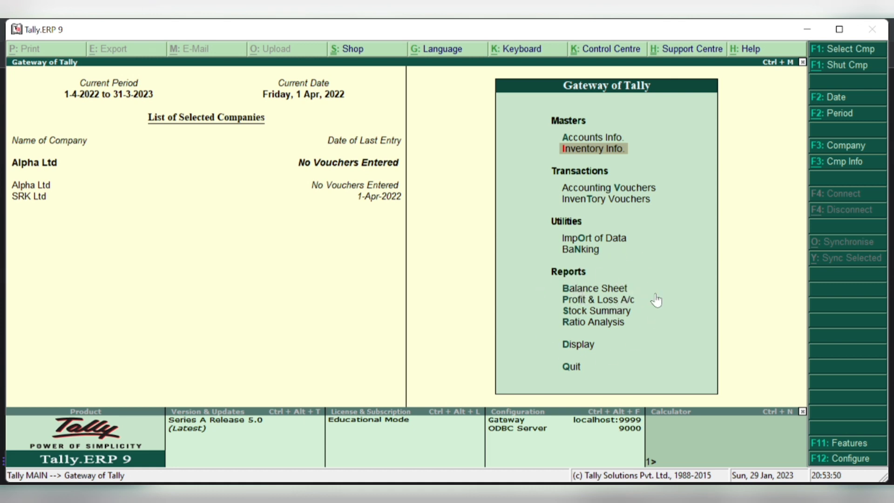
- Open the Balance Sheet, inspect the Capital Account breakdown, then switch to Detailed view
left_click(567, 293)
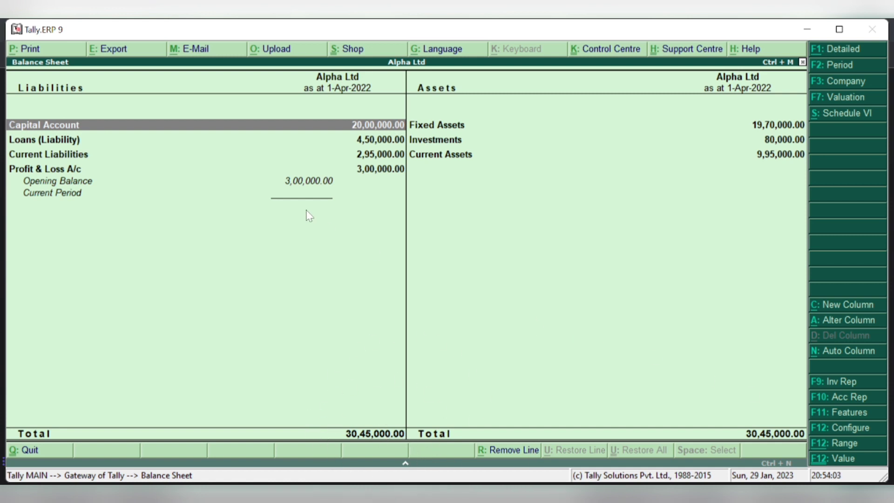
left_click(344, 126)
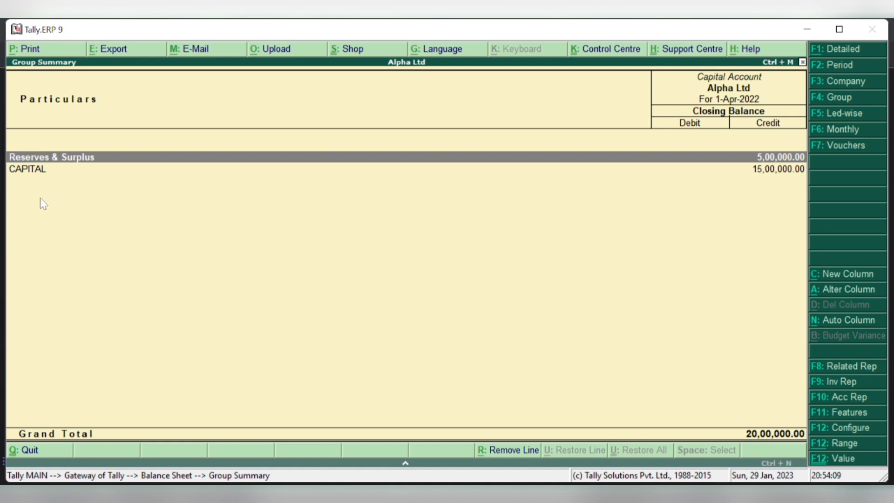
key("Escape")
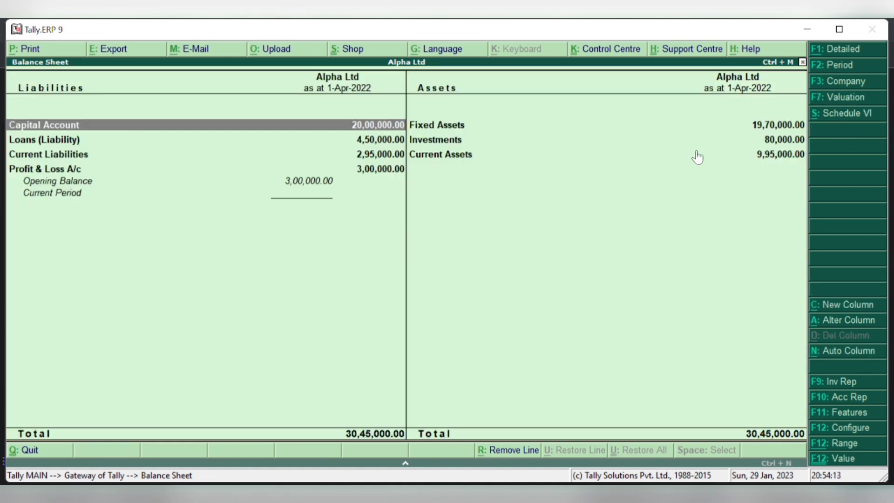
left_click(834, 51)
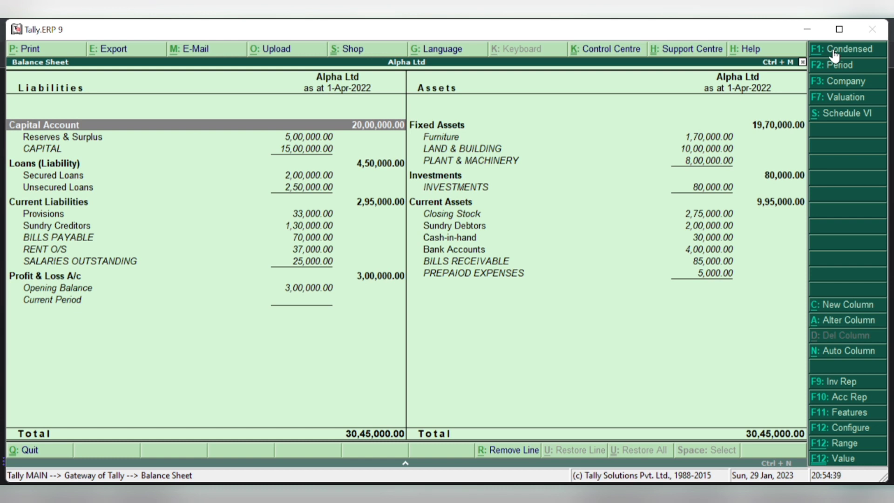
- Close the Balance Sheet to Gateway of Tally and look over the company info menu
key("Escape")
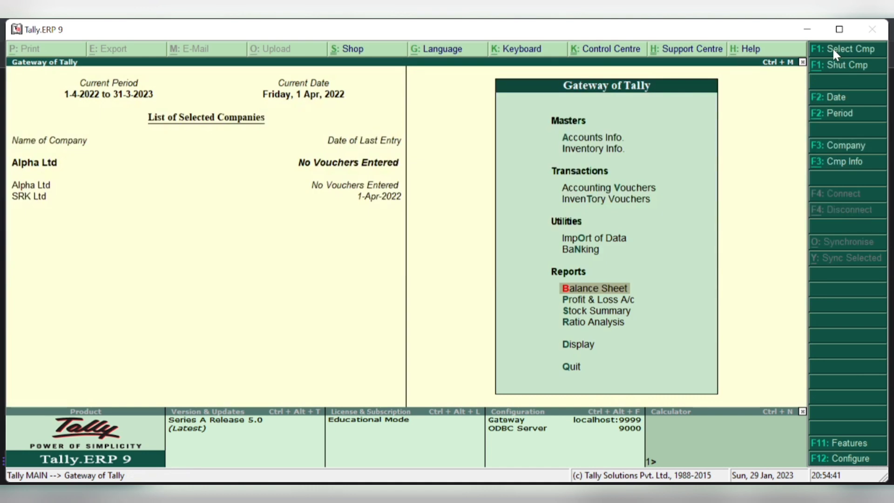
key("Escape")
key("Escape")
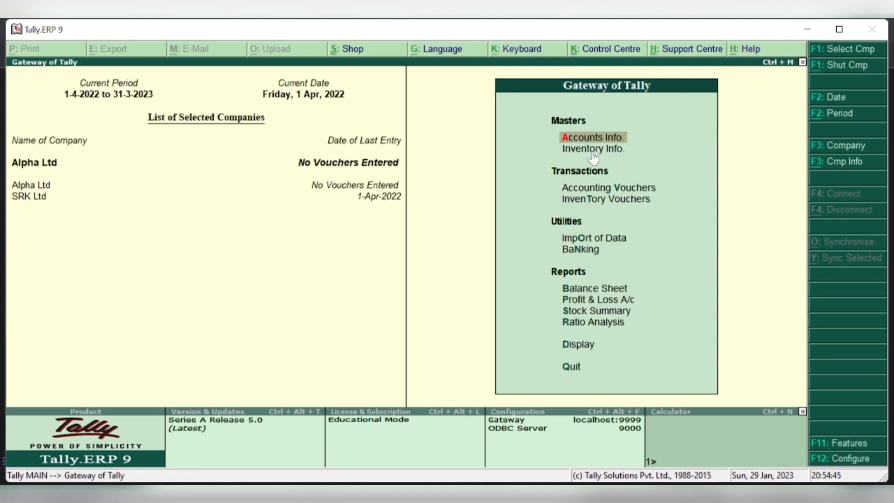
left_click(821, 166)
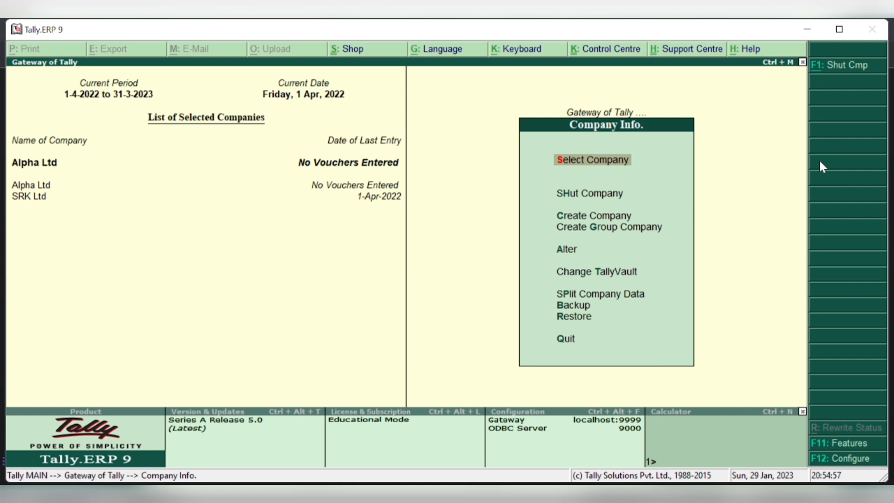
key("Escape")
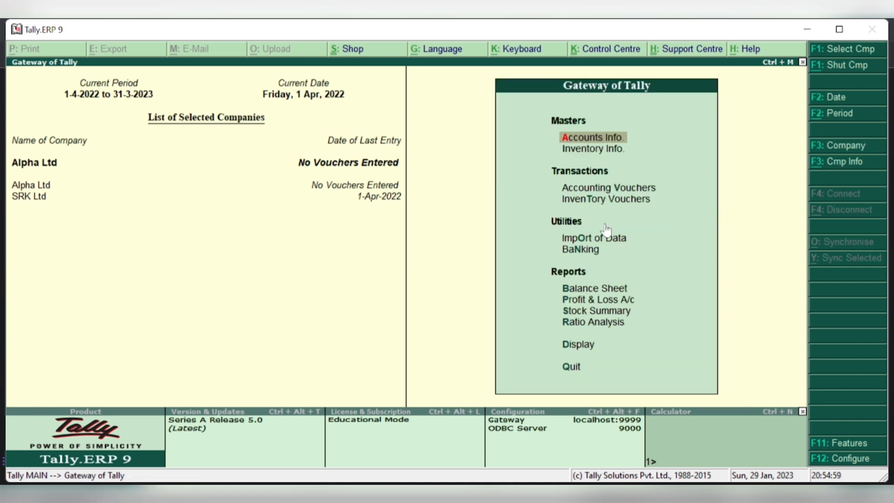
- Browse the Ledgers and Inventory Info menus, then reopen the Balance Sheet
key("Return")
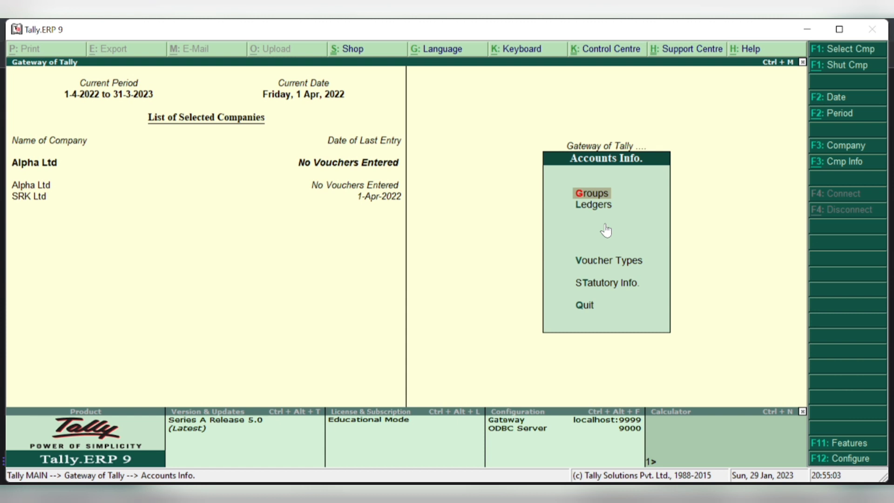
key("l")
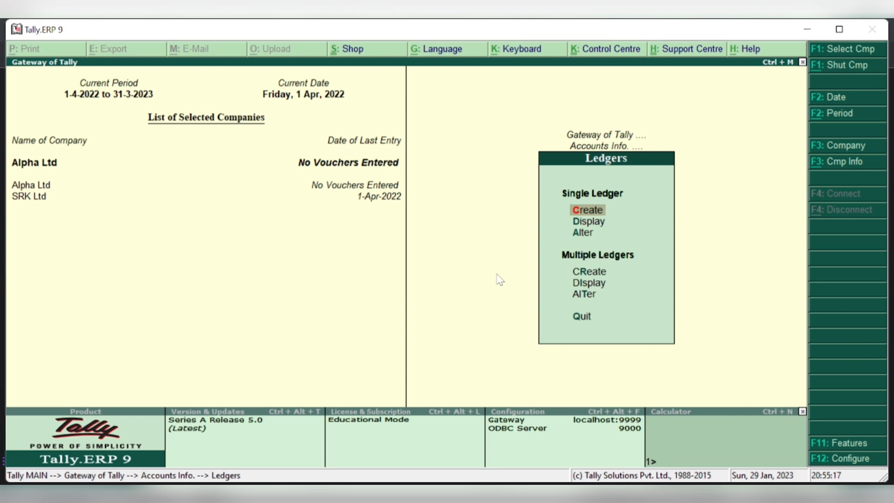
key("Escape")
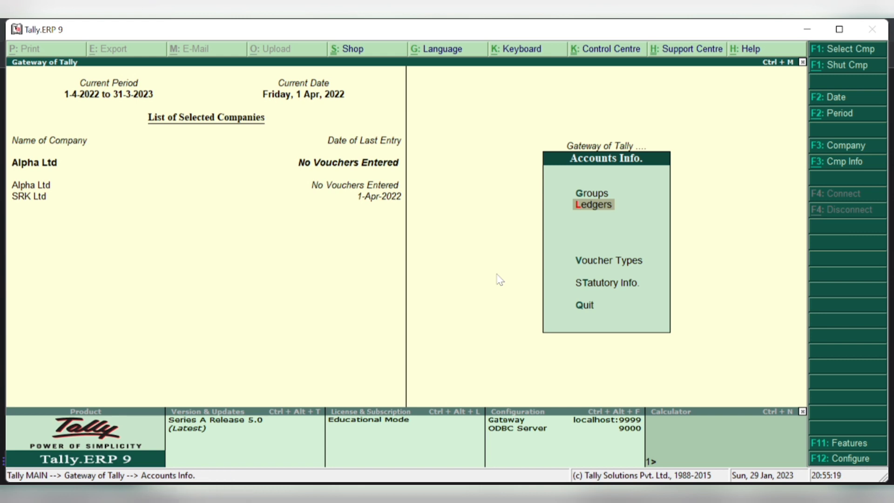
key("Escape")
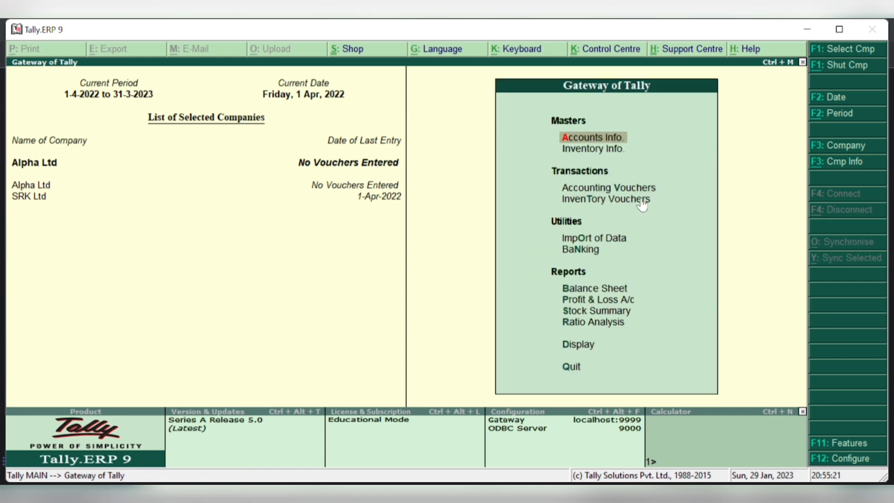
key("i")
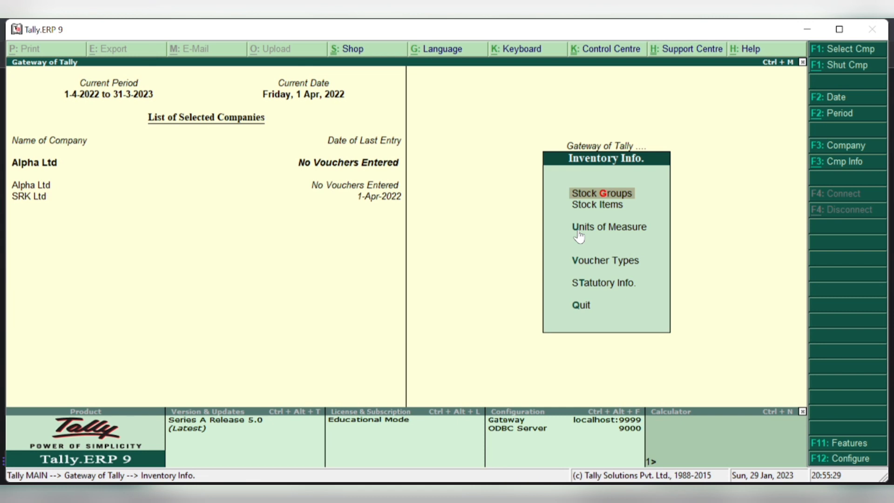
key("Escape")
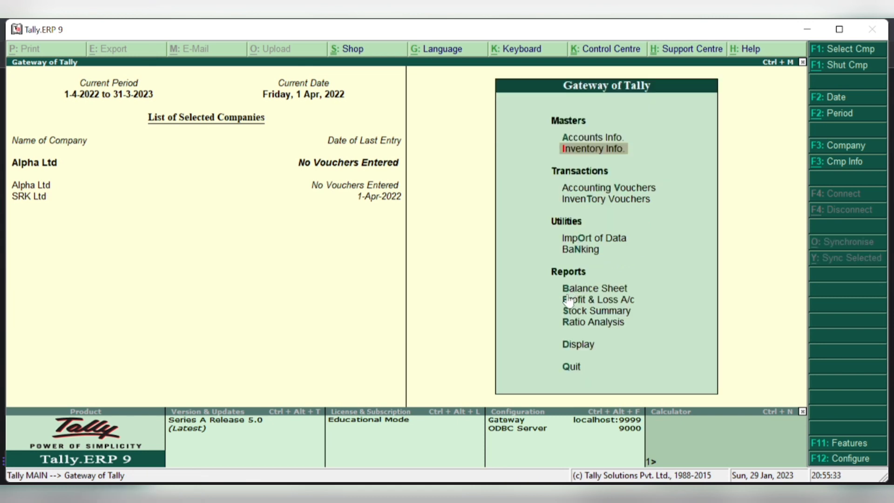
key("b")
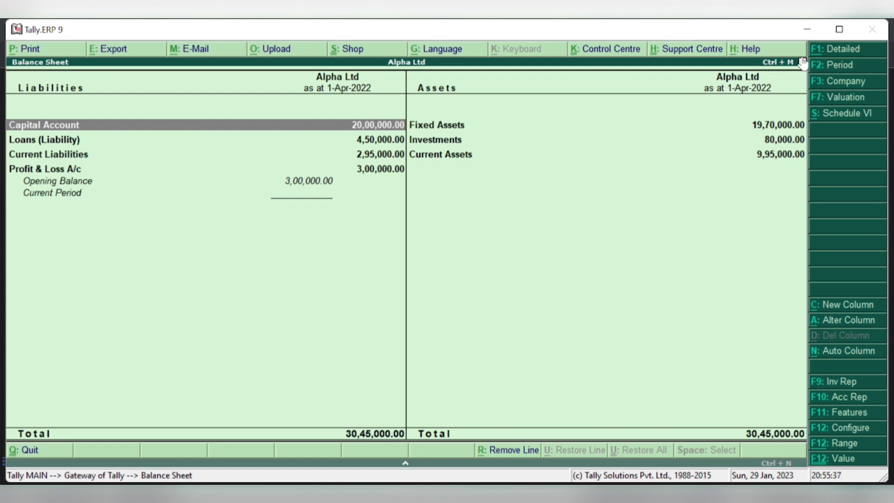
- Switch the Balance Sheet to Detailed view with Alt+F1, then stop the OBS recording
key("alt+F1")
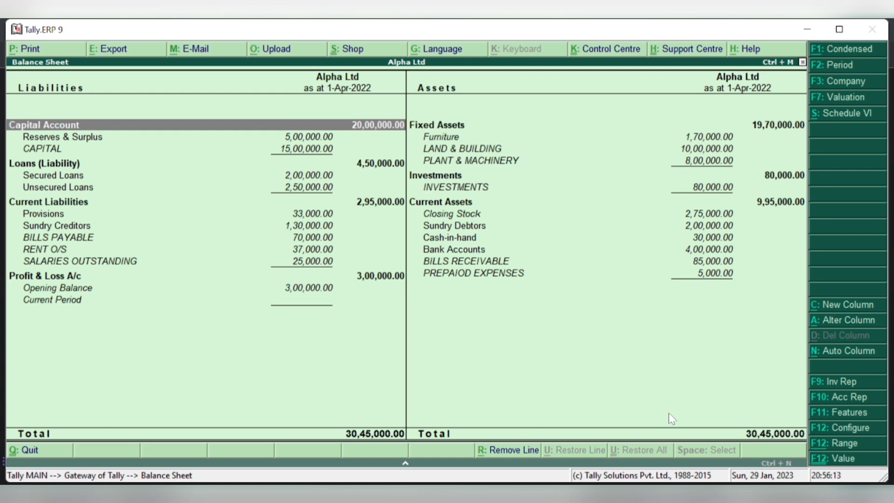
mouse_move(622, 502)
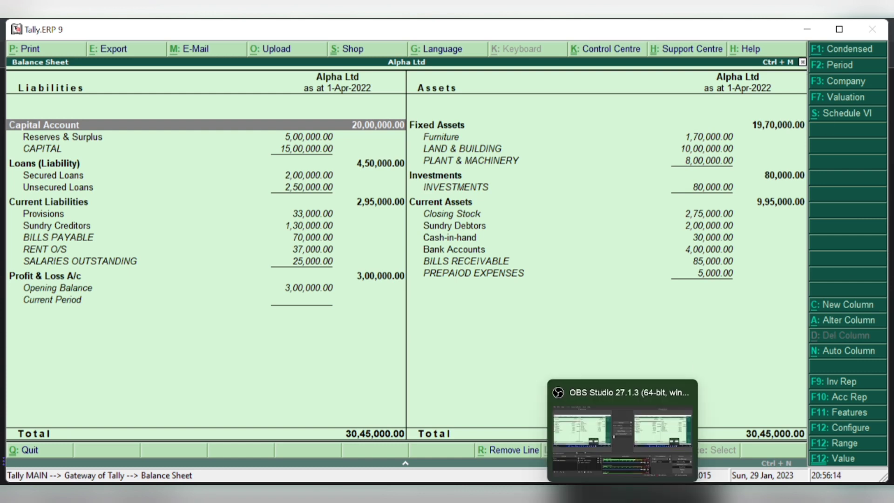
left_click(617, 469)
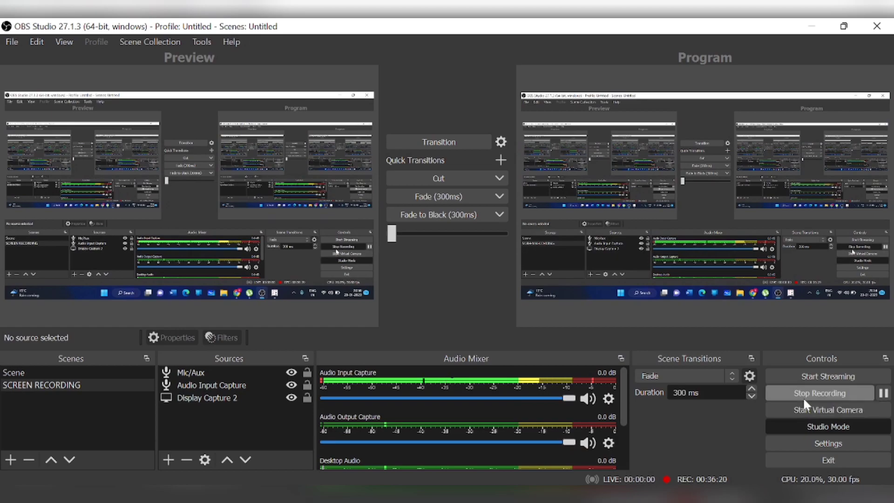
left_click(813, 393)
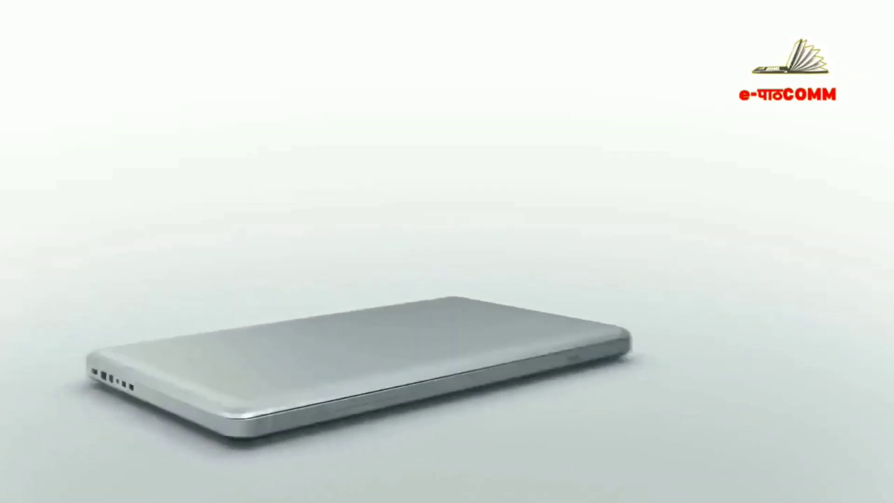